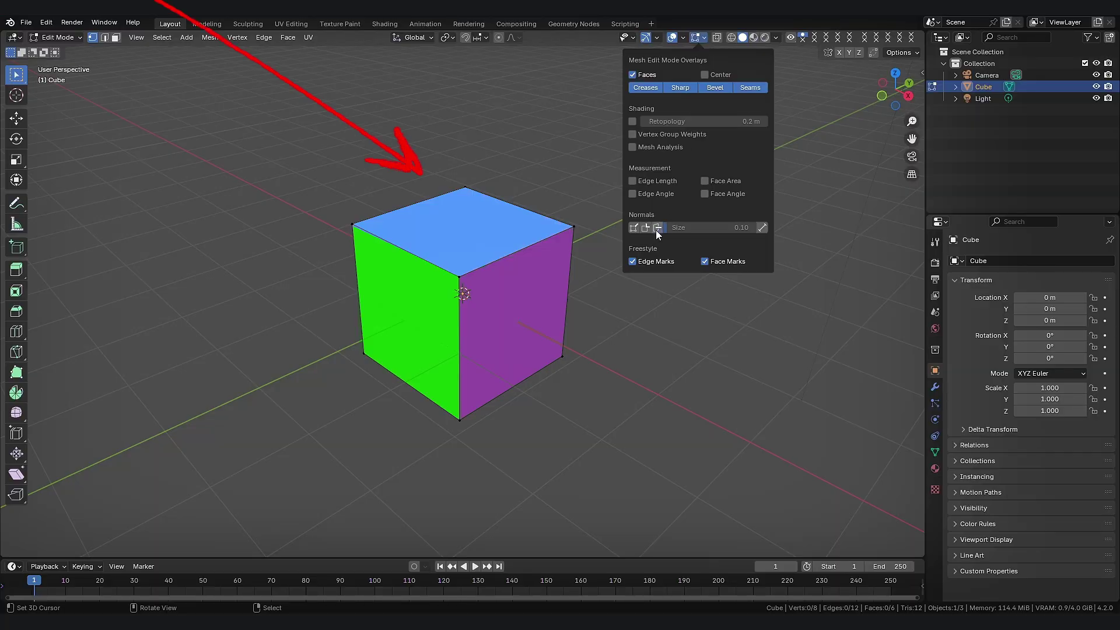
# Display the face normals on the cube in Edit Mode and lengthen the normal lines
pyautogui.click(657, 227)
pyautogui.moveTo(667, 229); pyautogui.dragTo(720, 228)
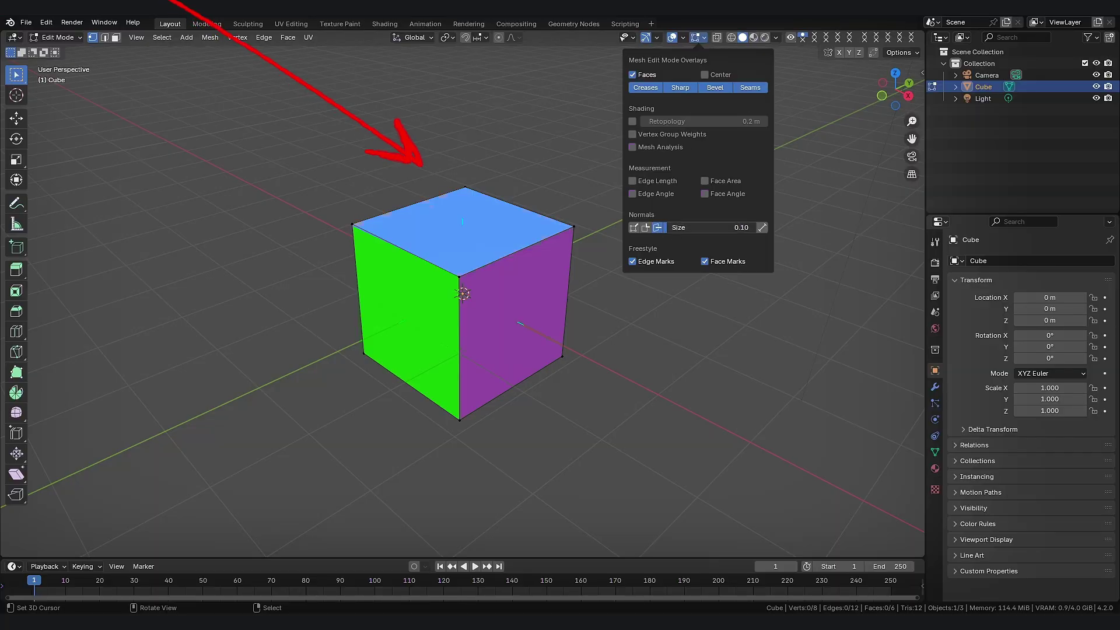
pyautogui.moveTo(449, 274)
pyautogui.mouseDown()
pyautogui.moveTo(469, 276)
pyautogui.moveTo(397, 268)
pyautogui.mouseUp()
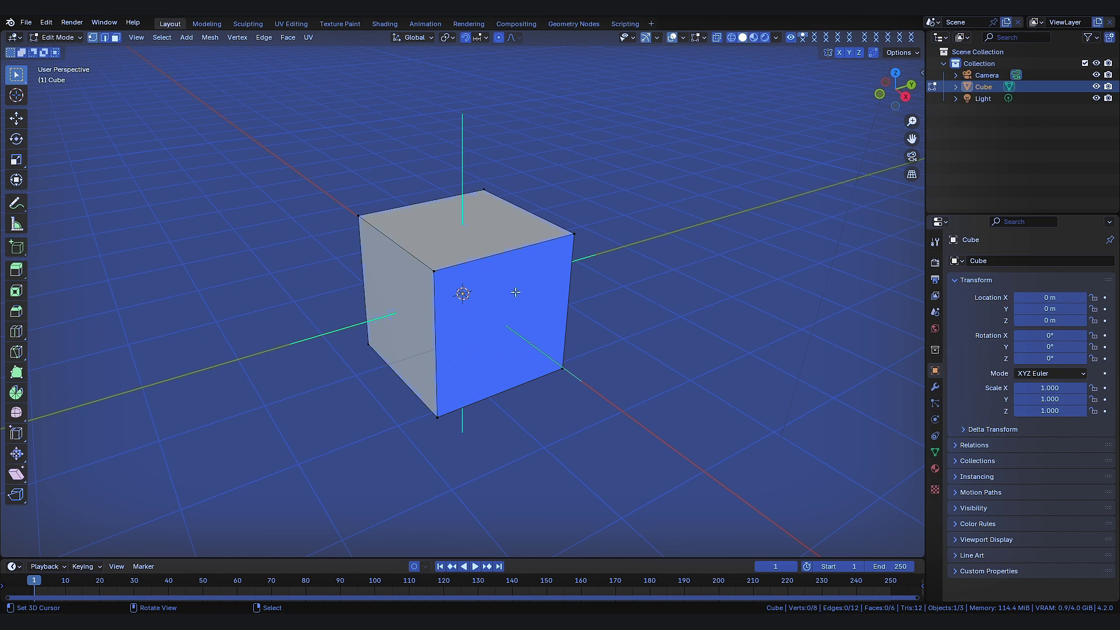
# Add a level 1 Subdivision modifier to the cube and apply it in Object Mode
pyautogui.hotkey('ctrl', '1')
pyautogui.hotkey('ctrl', 'Tab')
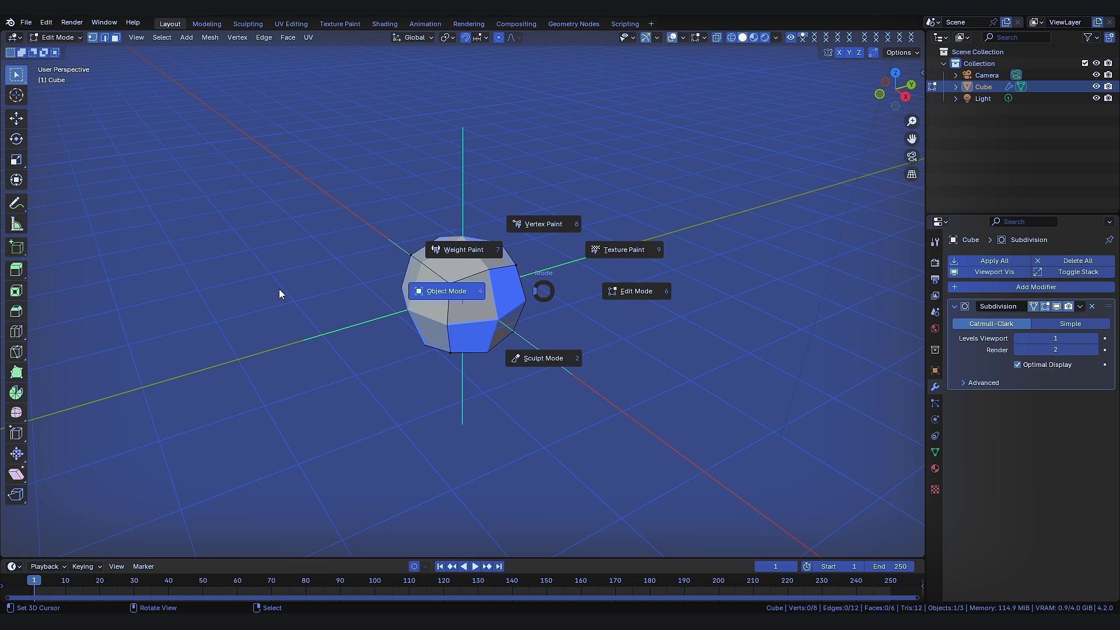
pyautogui.click(445, 289)
pyautogui.click(1079, 306)
pyautogui.click(1071, 320)
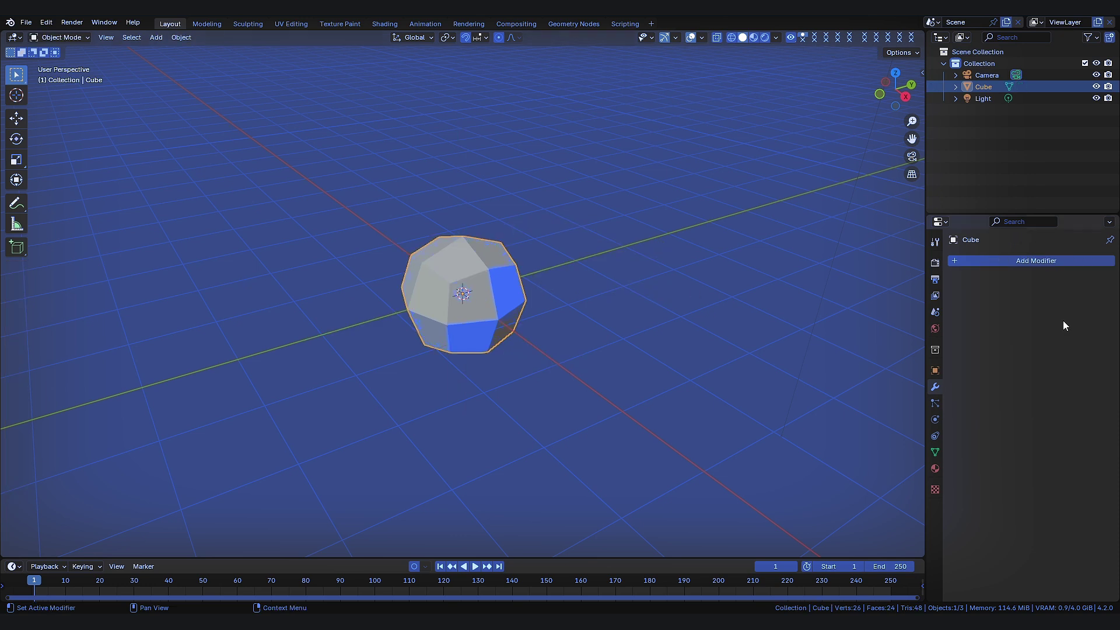
# Return to Edit Mode and inspect the face normals on the subdivided cube and the Suzanne monkey head
pyautogui.hotkey('ctrl', 'Tab')
pyautogui.scroll(3, 524, 329)
pyautogui.moveTo(525, 328); pyautogui.dragTo(669, 317)
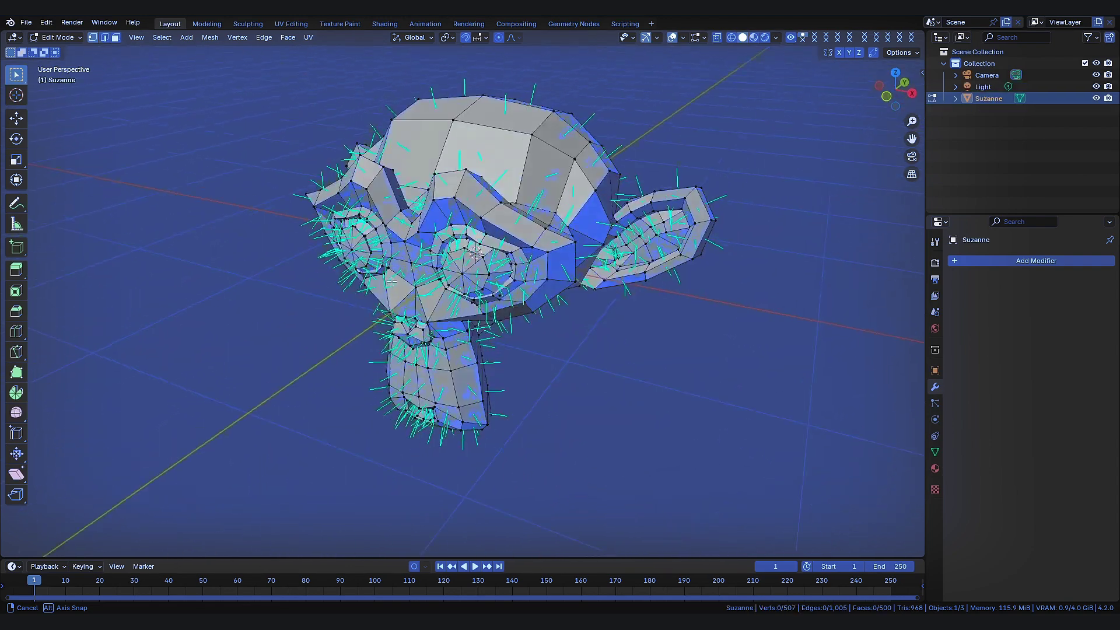
pyautogui.moveTo(402, 277); pyautogui.dragTo(863, 265)
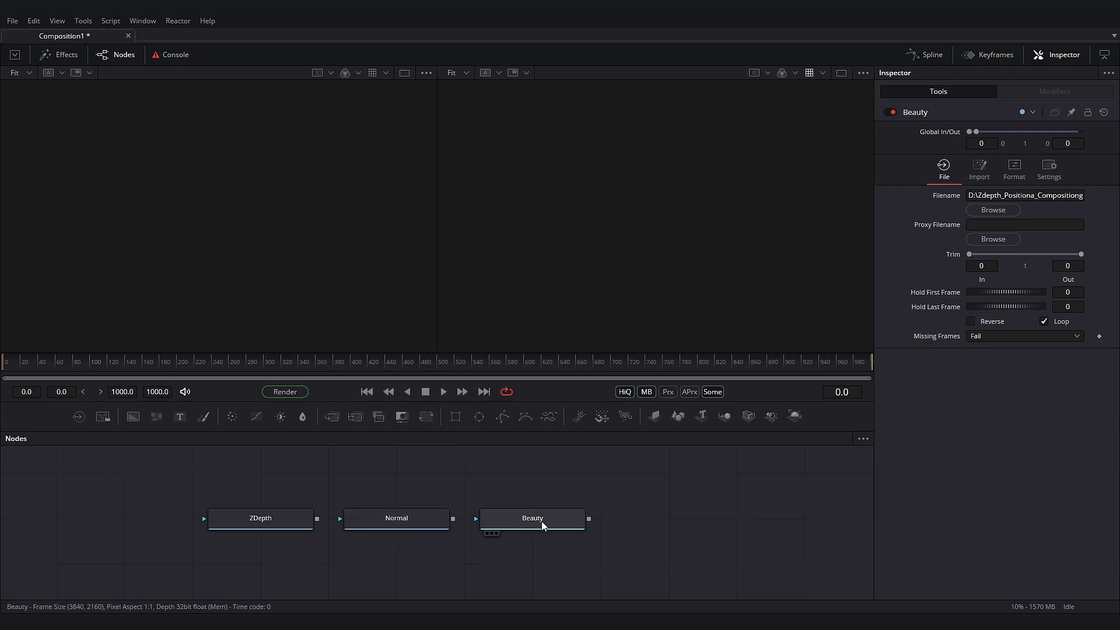
# Switch to Fusion and show the Beauty node in the first viewer and the Normal node in the second
pyautogui.moveTo(537, 526); pyautogui.dragTo(280, 222)
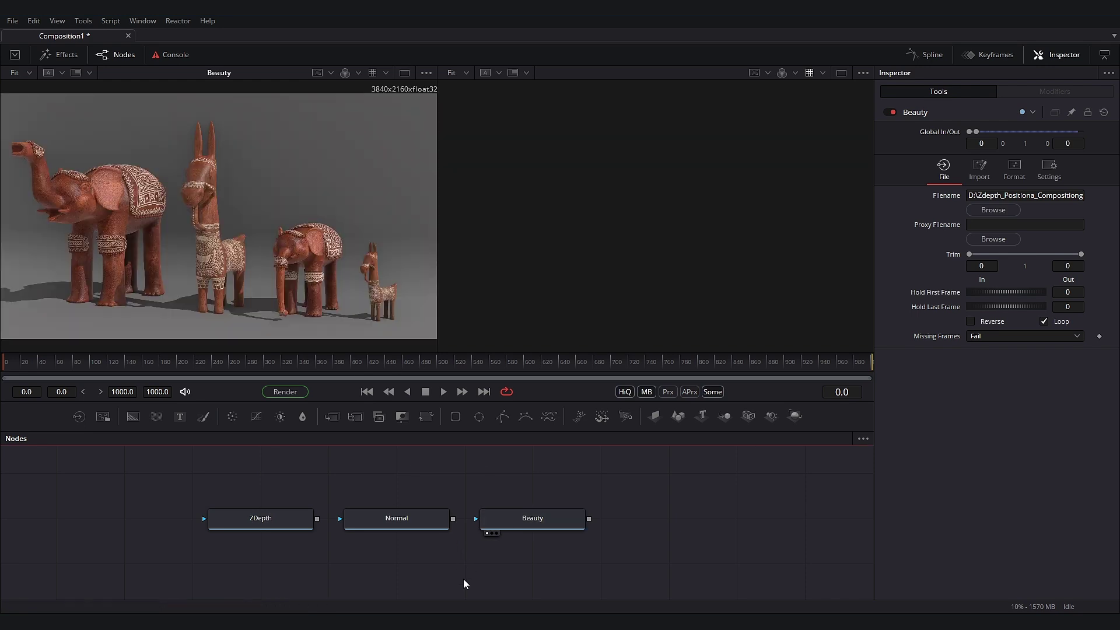
pyautogui.moveTo(395, 519); pyautogui.dragTo(623, 233)
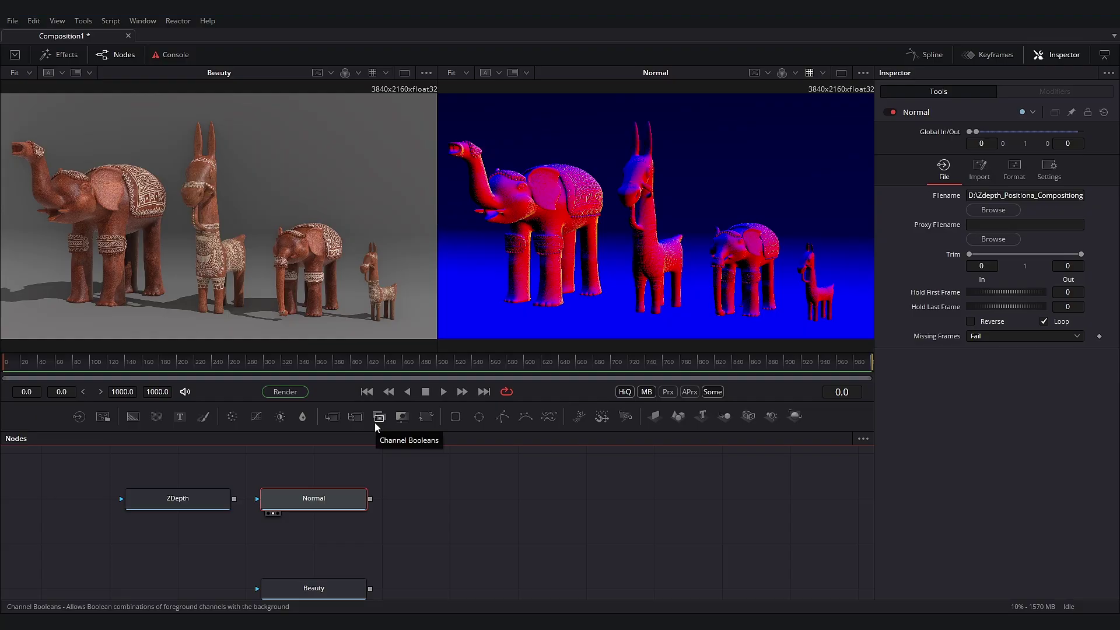
# Add a Channel Booleans node fed by the Normal node and show it in the second viewer
pyautogui.moveTo(375, 422); pyautogui.dragTo(453, 493)
pyautogui.moveTo(369, 499); pyautogui.dragTo(393, 499)
pyautogui.press('2')
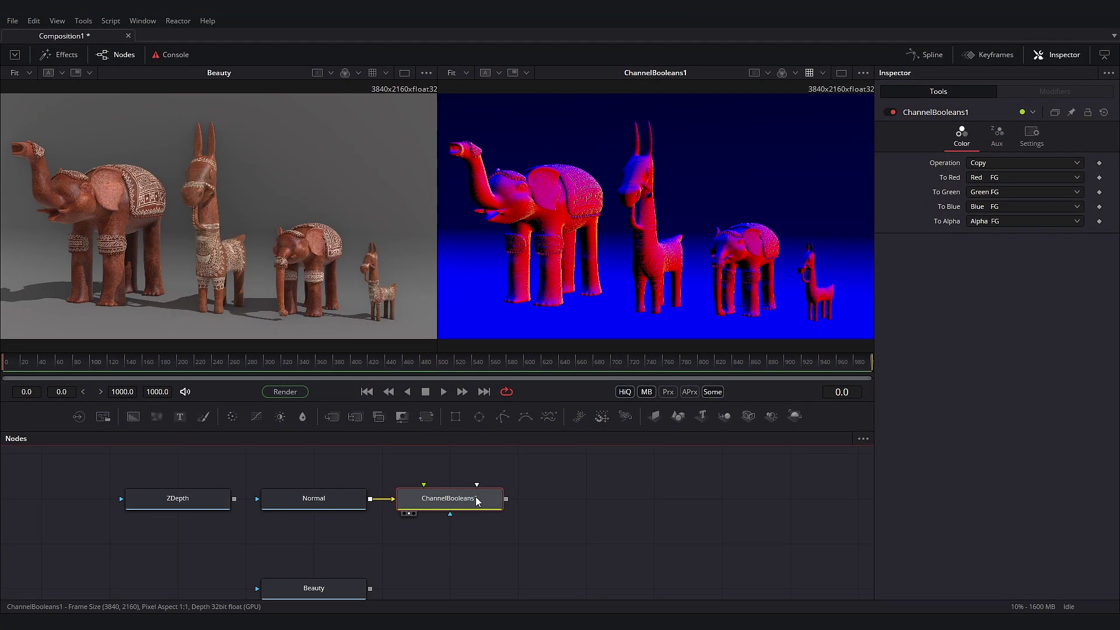
# Enable extra channels on ChannelBooleans1 and map X Normal to Red FG, Y Normal to Green FG and Z Normal to Blue FG
pyautogui.click(996, 138)
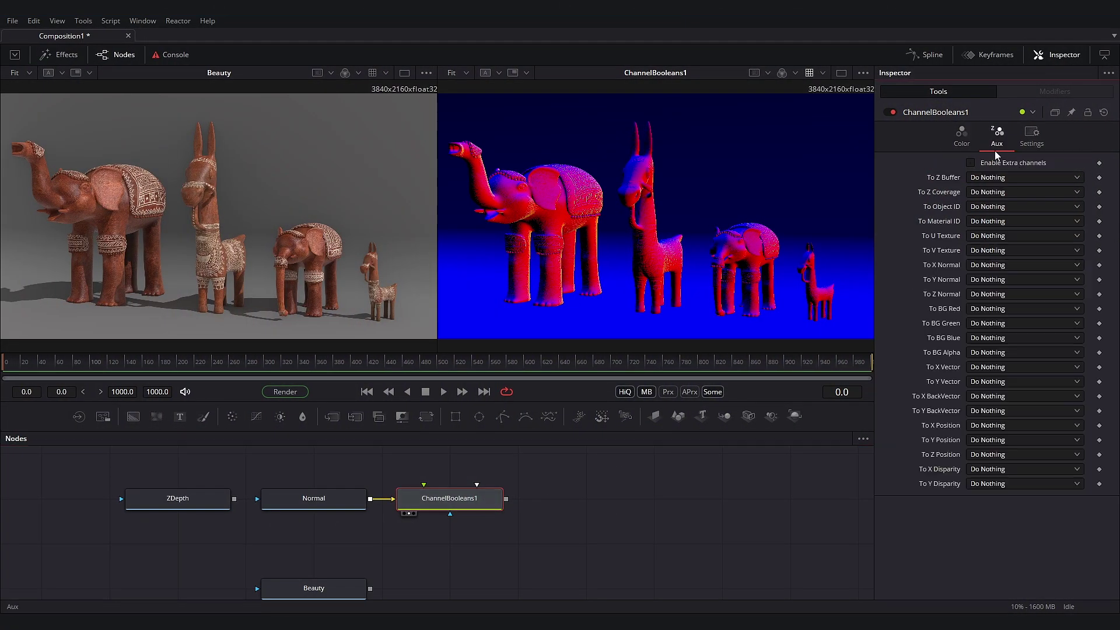
pyautogui.click(970, 162)
pyautogui.click(978, 265)
pyautogui.click(990, 216)
pyautogui.click(980, 280)
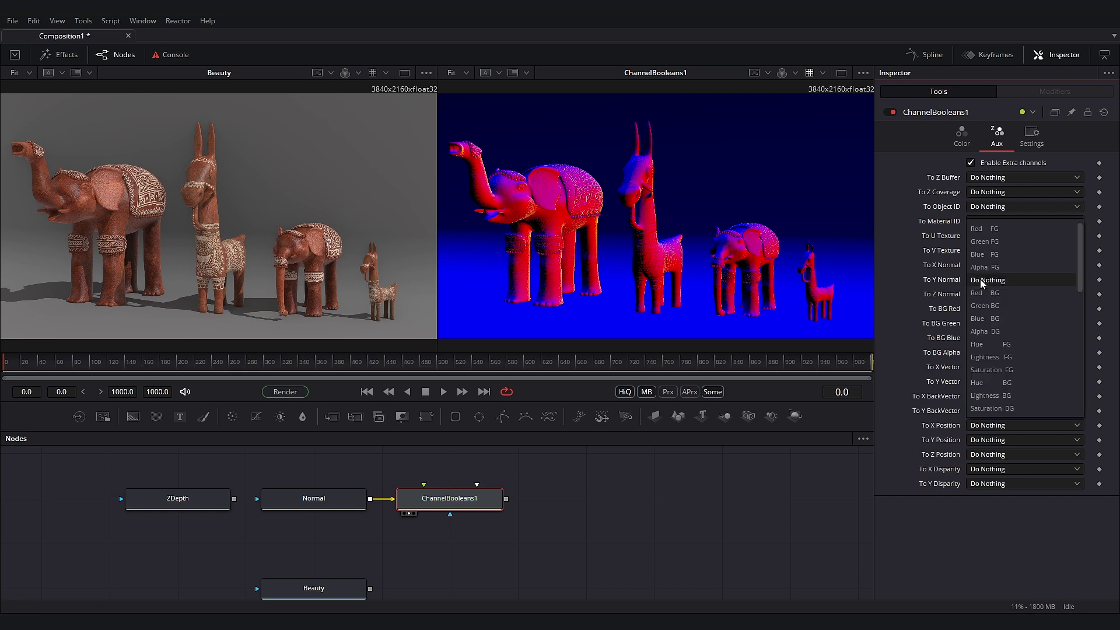
pyautogui.click(986, 241)
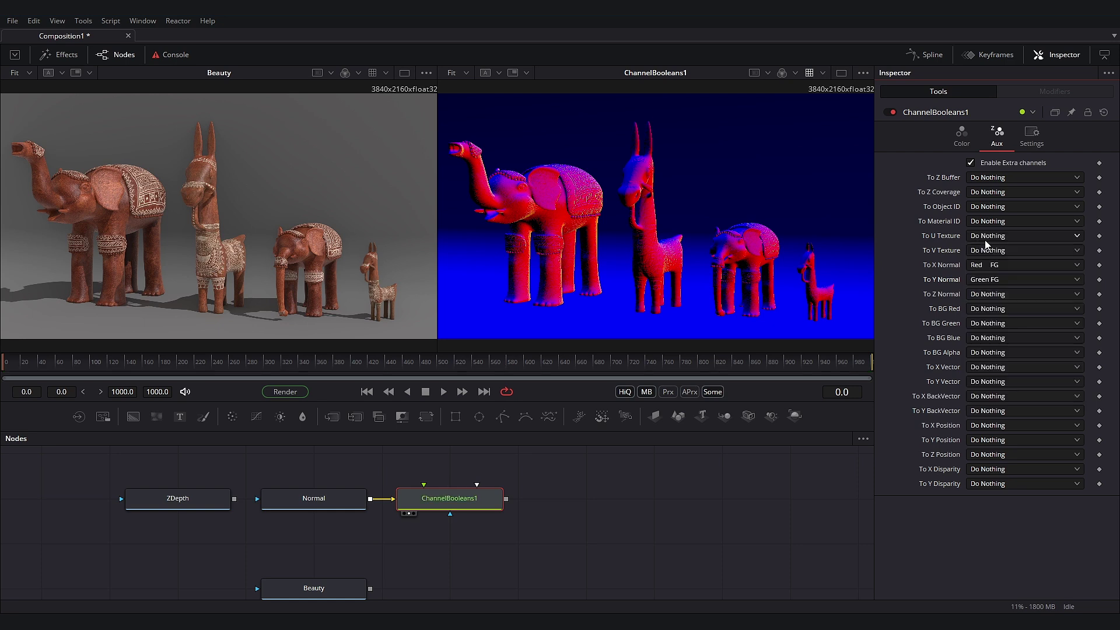
pyautogui.click(973, 294)
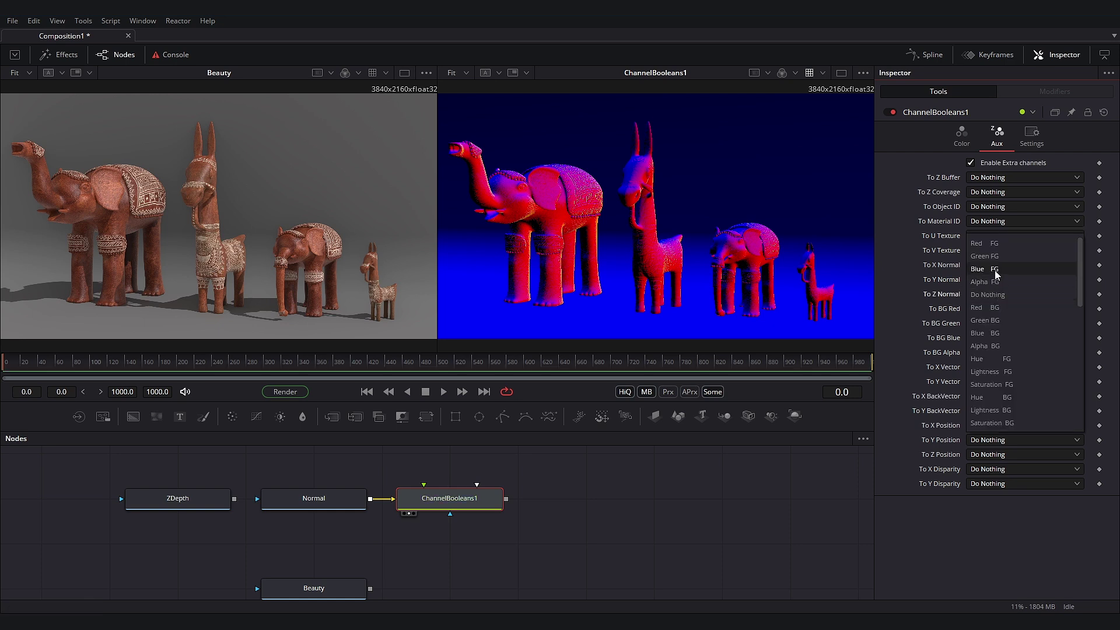
pyautogui.click(974, 269)
pyautogui.click(496, 493)
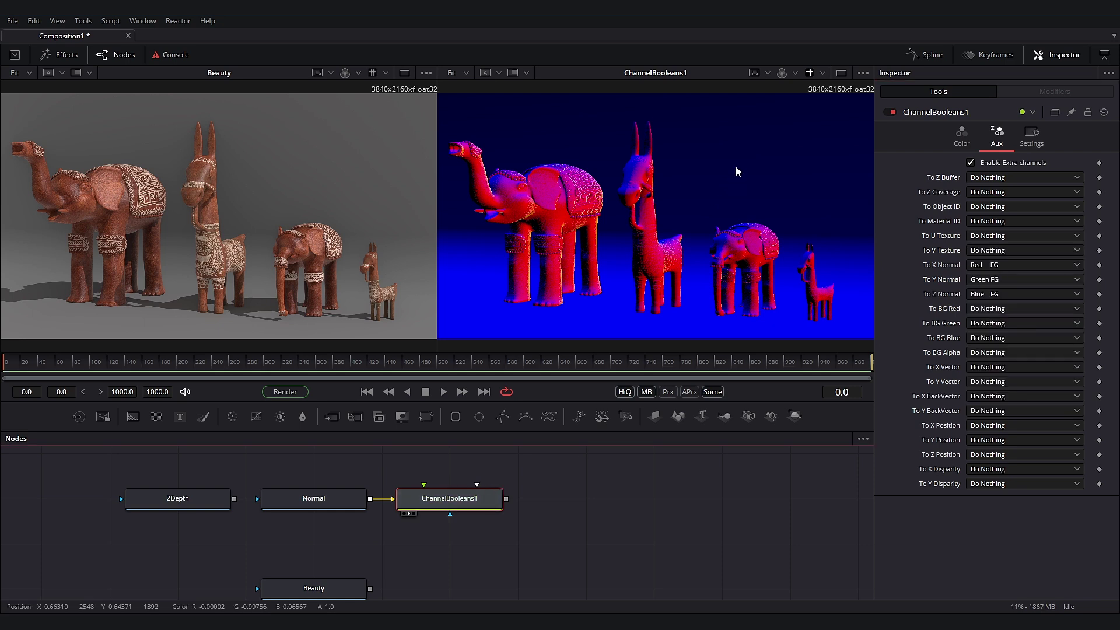
# Examine the NormX, NormY and NormZ channels of ChannelBooleans1 one after another in the second viewer
pyautogui.click(795, 73)
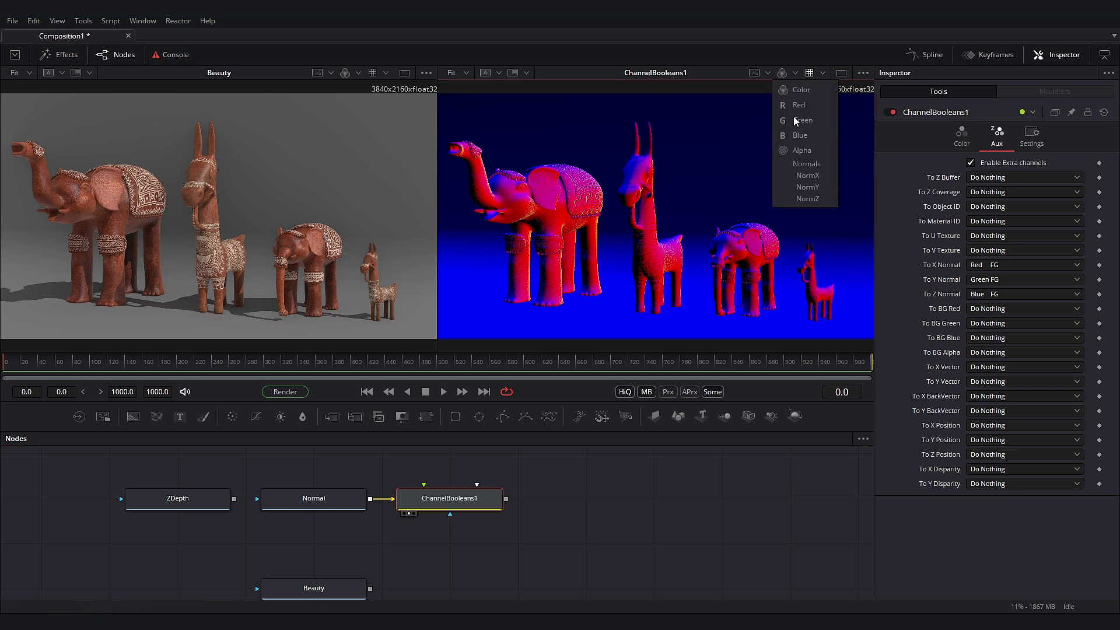
pyautogui.click(808, 176)
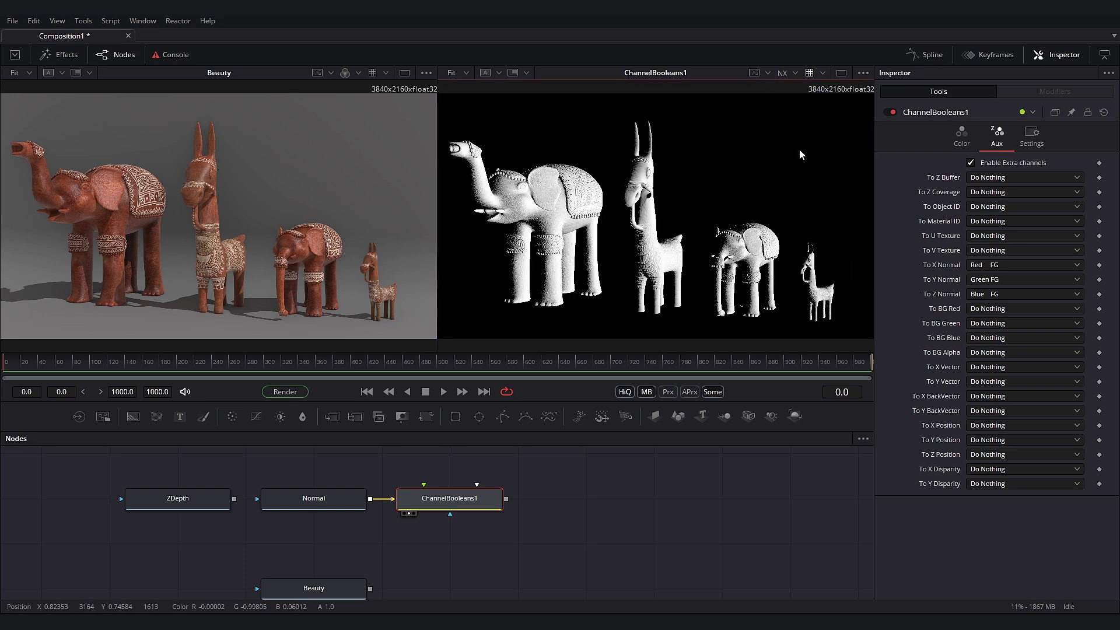
pyautogui.click(796, 72)
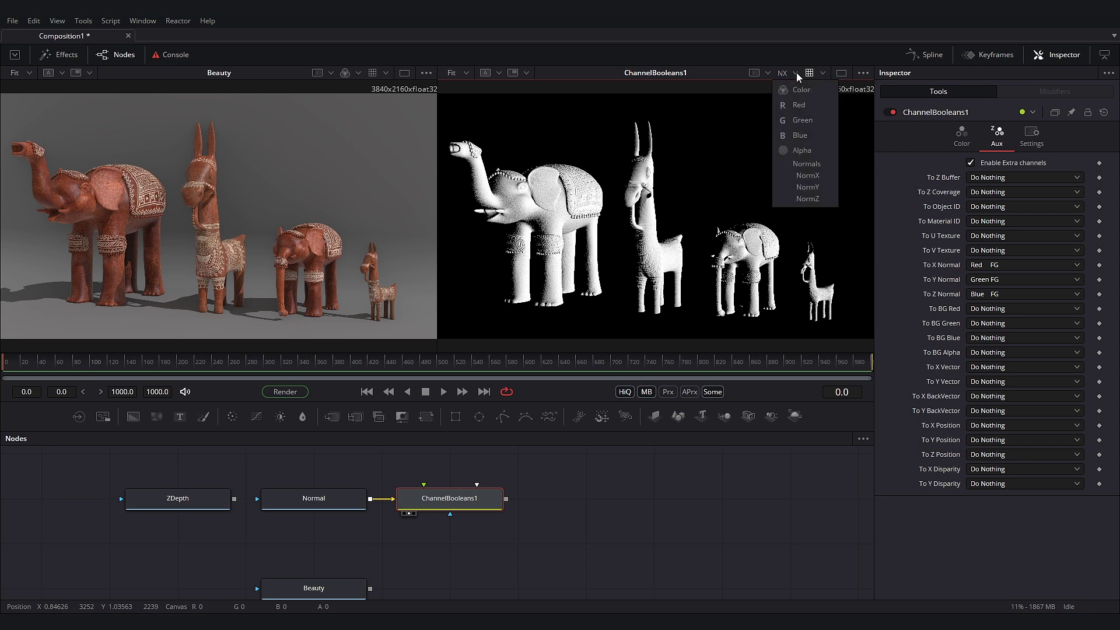
pyautogui.click(817, 186)
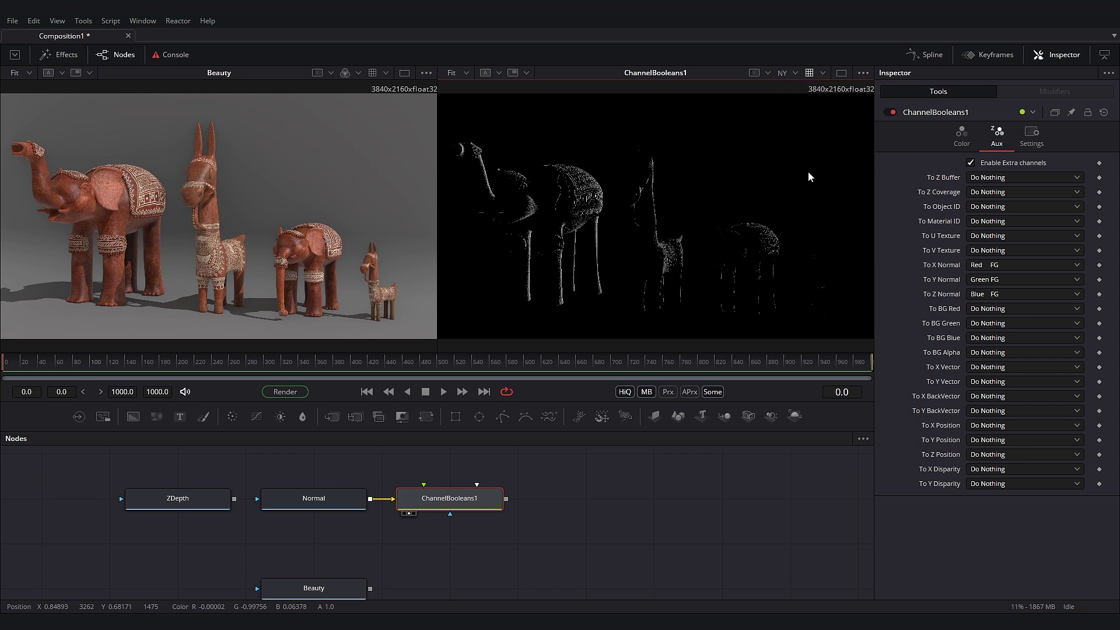
pyautogui.click(796, 72)
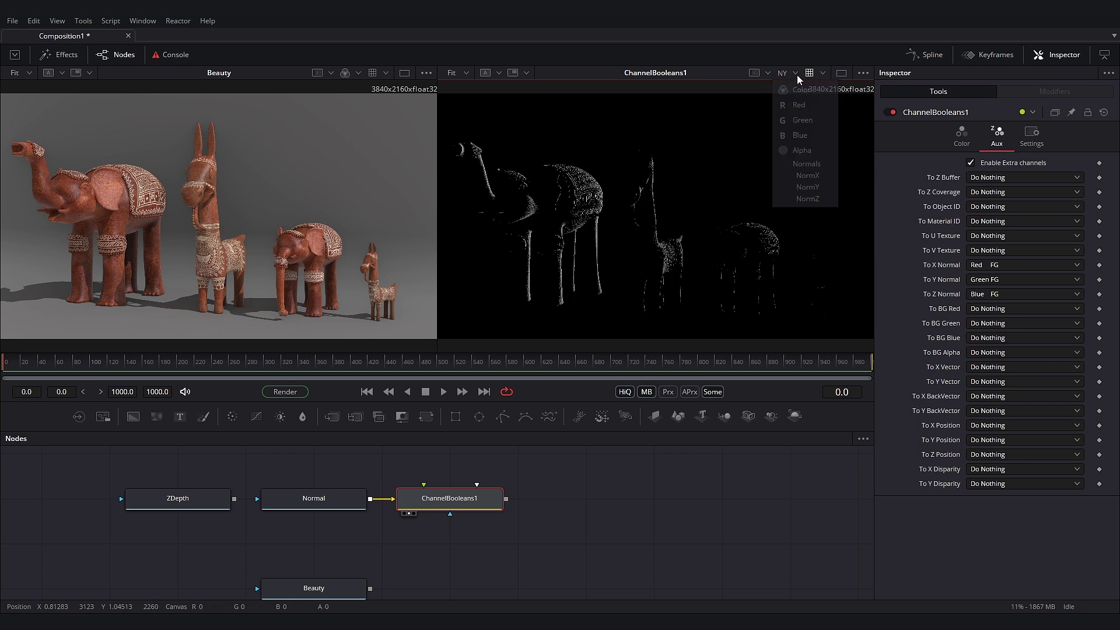
pyautogui.click(808, 199)
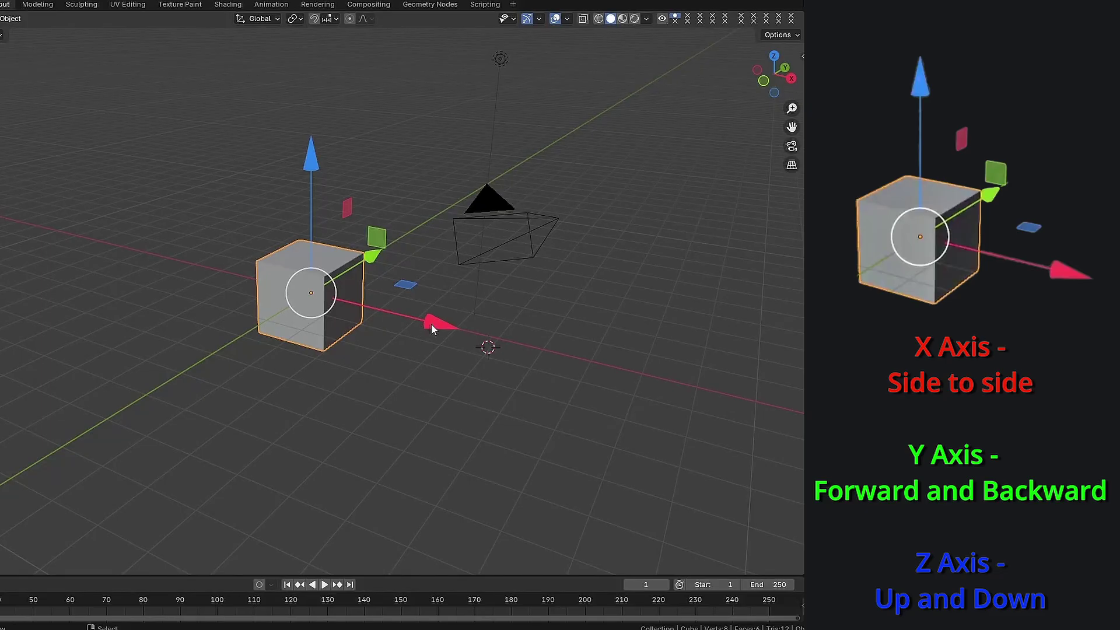
# Switch to Blender and move the cube along its X, Y and Z axes to demonstrate their directions
pyautogui.moveTo(371, 315); pyautogui.dragTo(433, 319)
pyautogui.moveTo(372, 255)
pyautogui.mouseDown()
pyautogui.moveTo(486, 183)
pyautogui.moveTo(216, 325)
pyautogui.moveTo(365, 251)
pyautogui.mouseUp()
pyautogui.moveTo(313, 153); pyautogui.dragTo(392, 158)
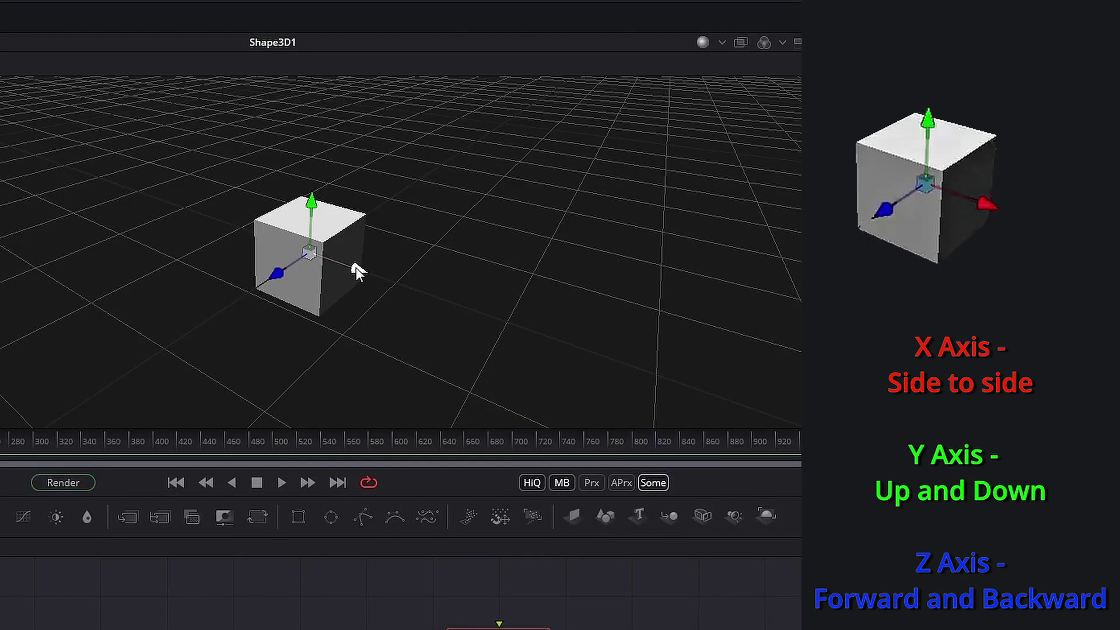
# Switch to Fusion and move the Shape3D1 cube along its X, Y and Z axes to compare their directions
pyautogui.moveTo(356, 267)
pyautogui.mouseDown()
pyautogui.moveTo(478, 306)
pyautogui.moveTo(215, 225)
pyautogui.moveTo(369, 272)
pyautogui.moveTo(358, 260)
pyautogui.mouseUp()
pyautogui.moveTo(313, 185); pyautogui.dragTo(333, 208)
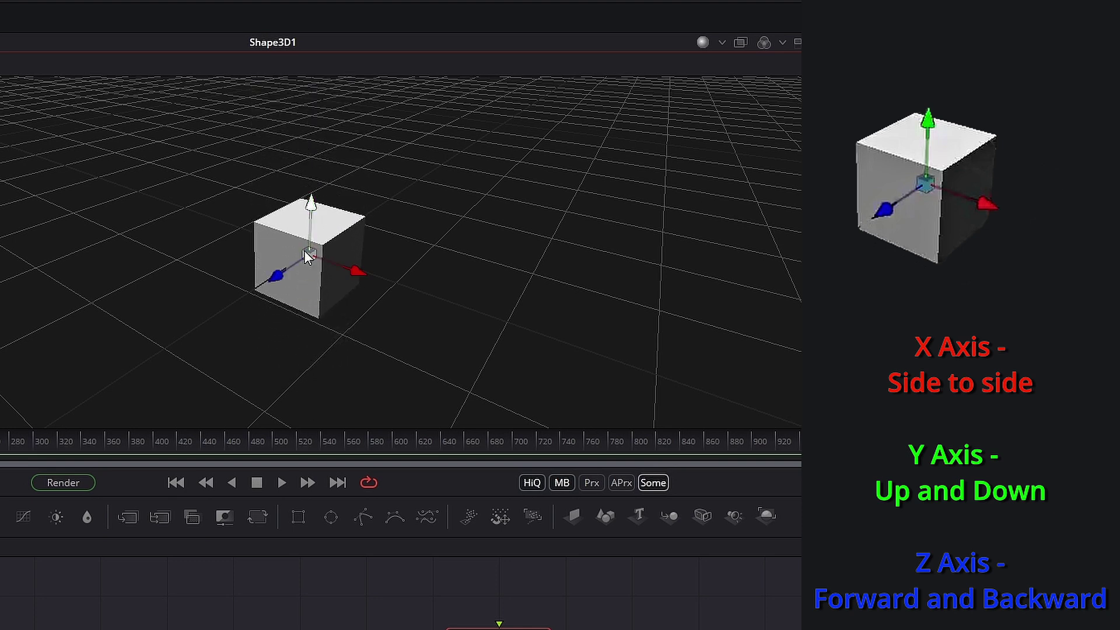
pyautogui.moveTo(274, 281)
pyautogui.mouseDown()
pyautogui.moveTo(142, 345)
pyautogui.moveTo(379, 199)
pyautogui.moveTo(268, 282)
pyautogui.mouseUp()
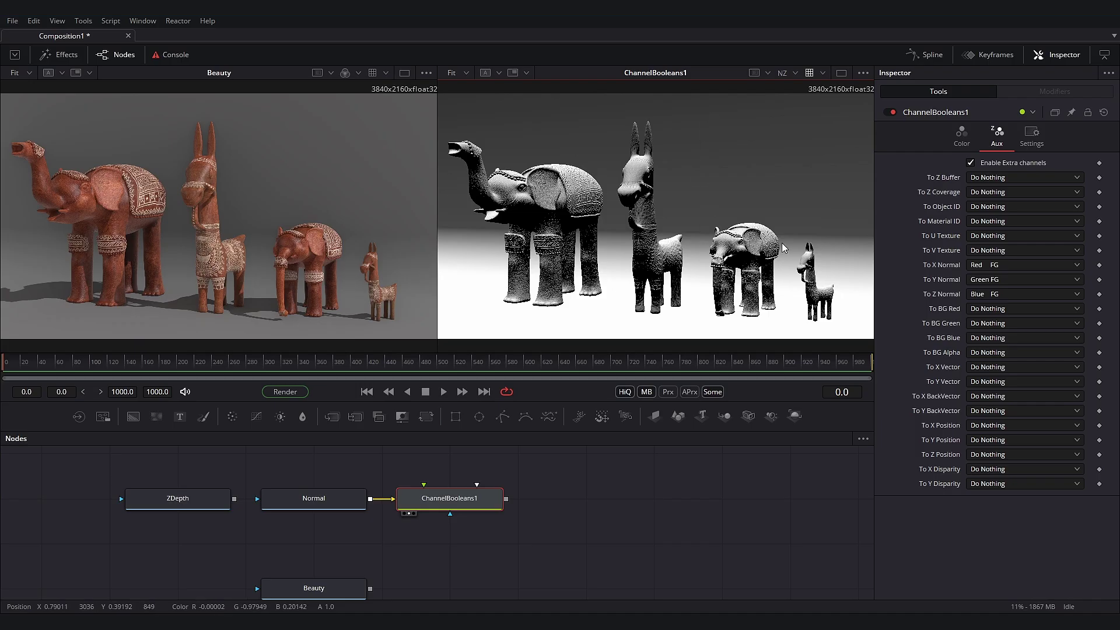
# Swap the ChannelBooleans1 normal mappings by setting Y Normal to Blue FG and Z Normal to Green FG
pyautogui.click(993, 283)
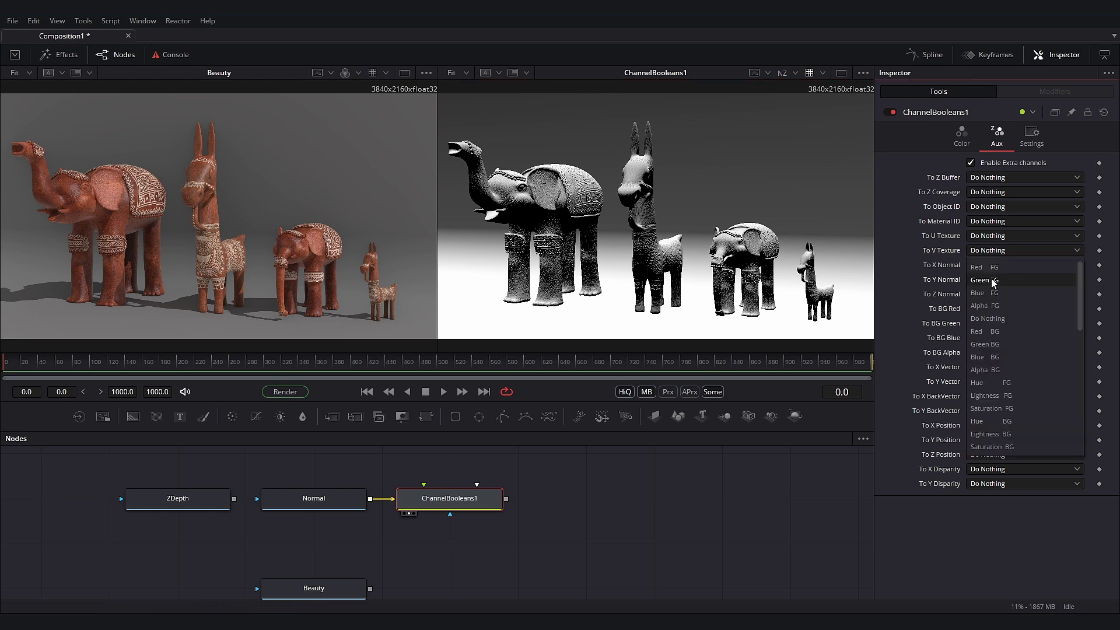
pyautogui.click(987, 292)
pyautogui.click(985, 295)
pyautogui.click(983, 294)
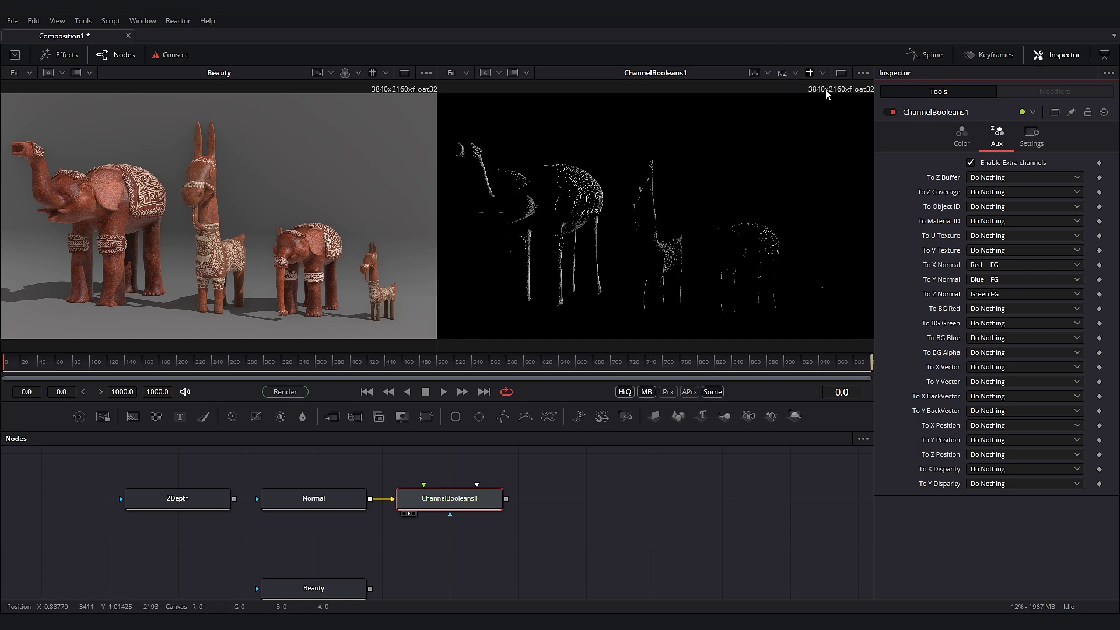
# Check the remapped NormX, NormY and NormZ channels in turn in the second viewer
pyautogui.click(795, 72)
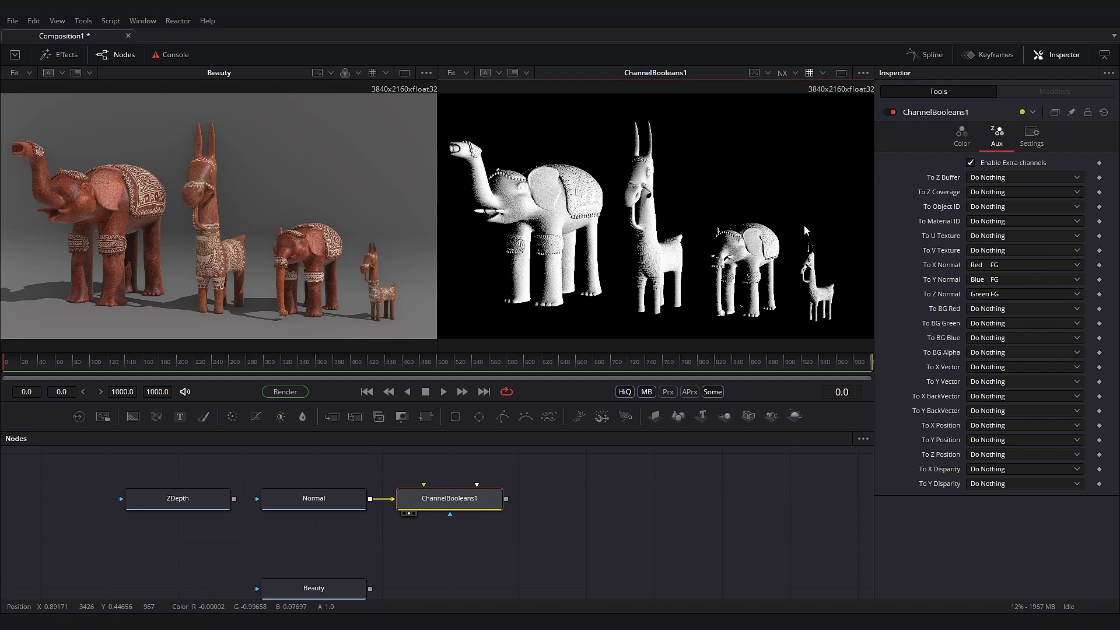
pyautogui.click(794, 70)
pyautogui.click(807, 186)
pyautogui.click(790, 73)
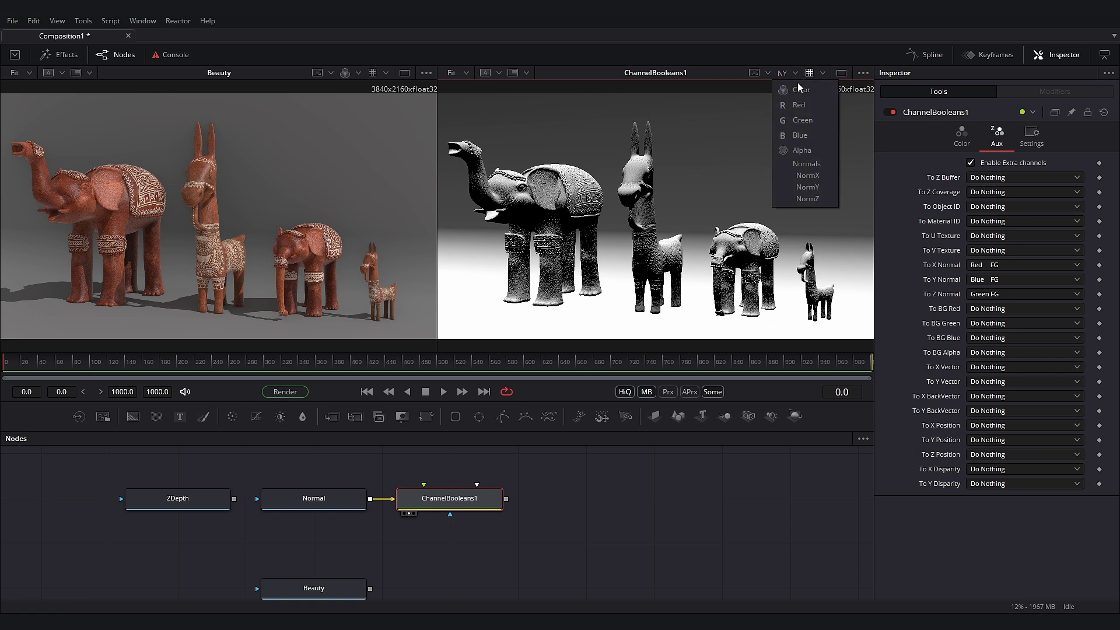
pyautogui.click(807, 199)
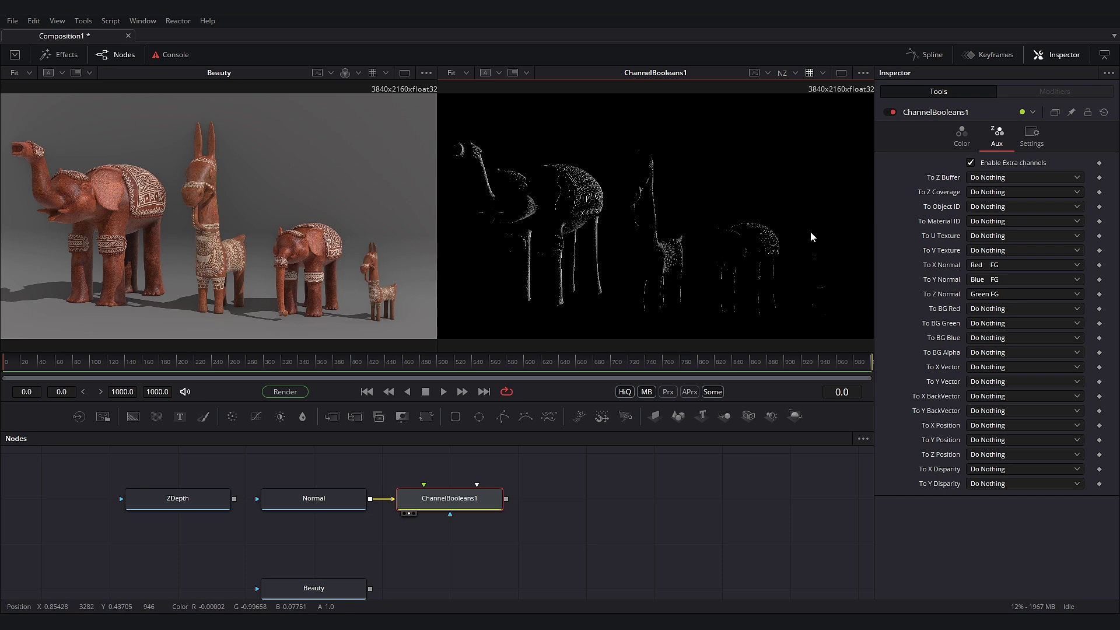
# Search the tool list for "custo" and add a Custom Tool node beside the Channel Booleans node
pyautogui.click(537, 501)
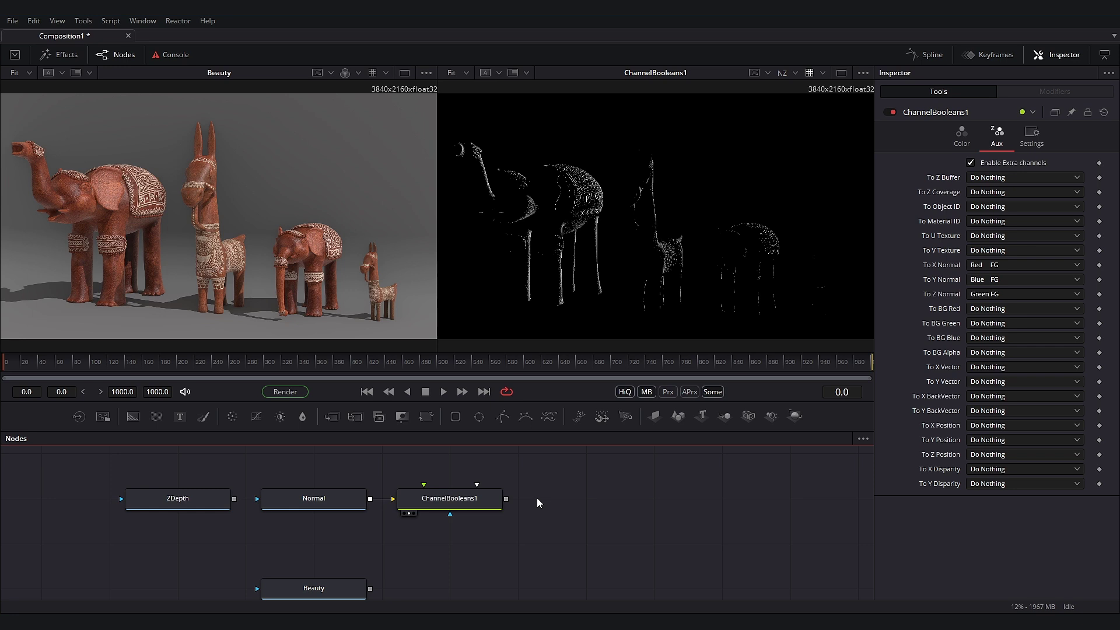
pyautogui.hotkey('shift', 'space')
pyautogui.write('custom')
pyautogui.press('BackSpace')
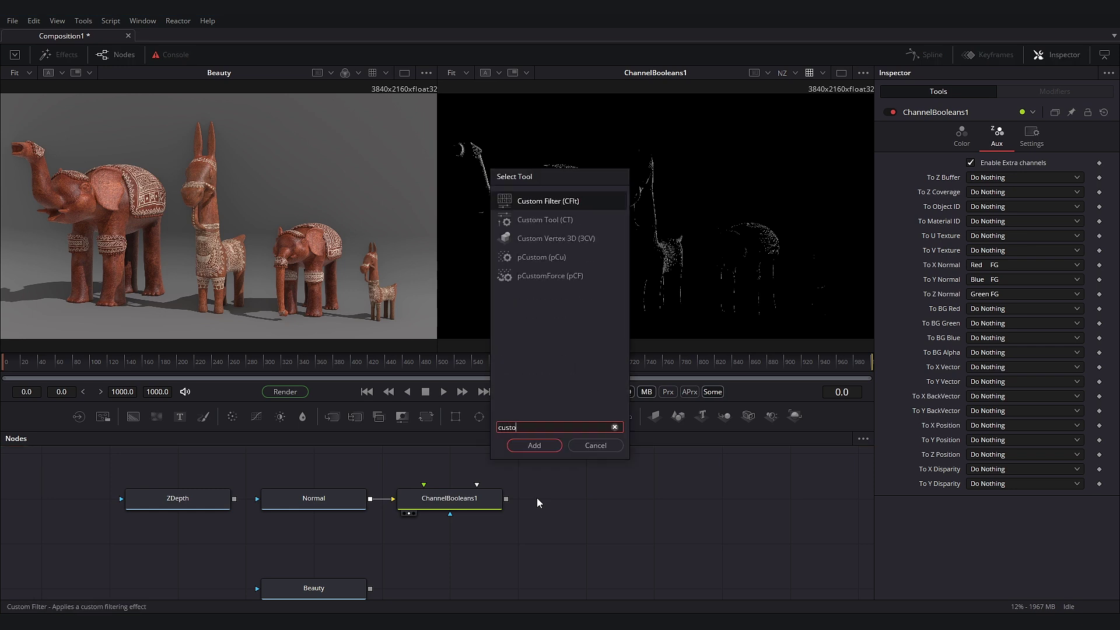
pyautogui.click(514, 220)
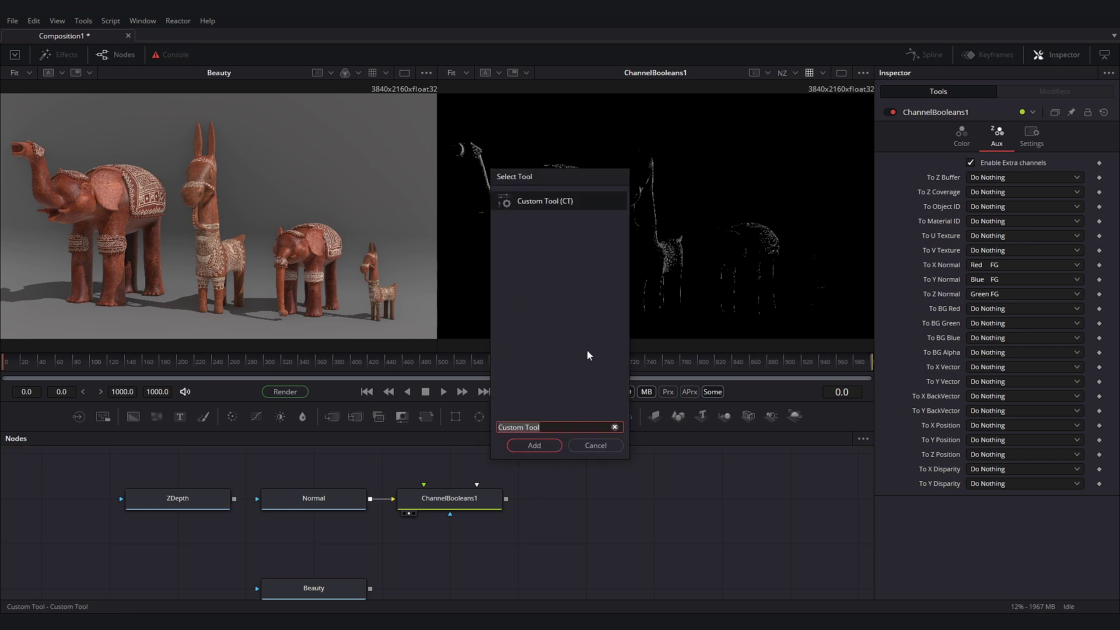
pyautogui.click(535, 445)
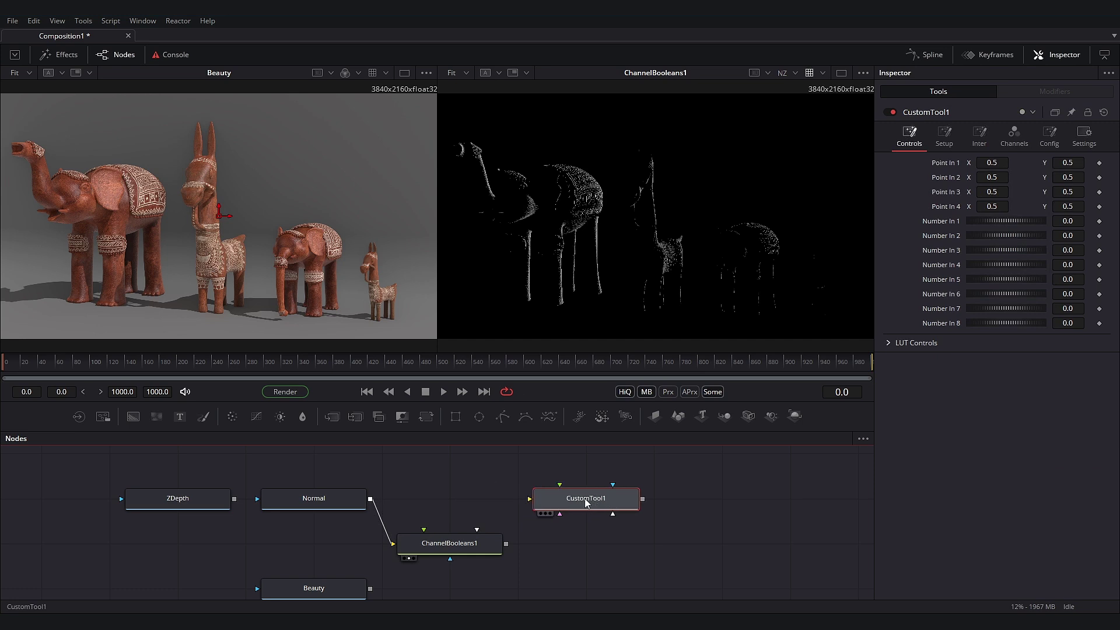
# Negate the Custom Tool's Blue channel expression by setting it to -b1
pyautogui.moveTo(456, 546)
pyautogui.mouseDown()
pyautogui.moveTo(481, 502)
pyautogui.moveTo(600, 480)
pyautogui.moveTo(606, 495)
pyautogui.moveTo(658, 163)
pyautogui.mouseUp()
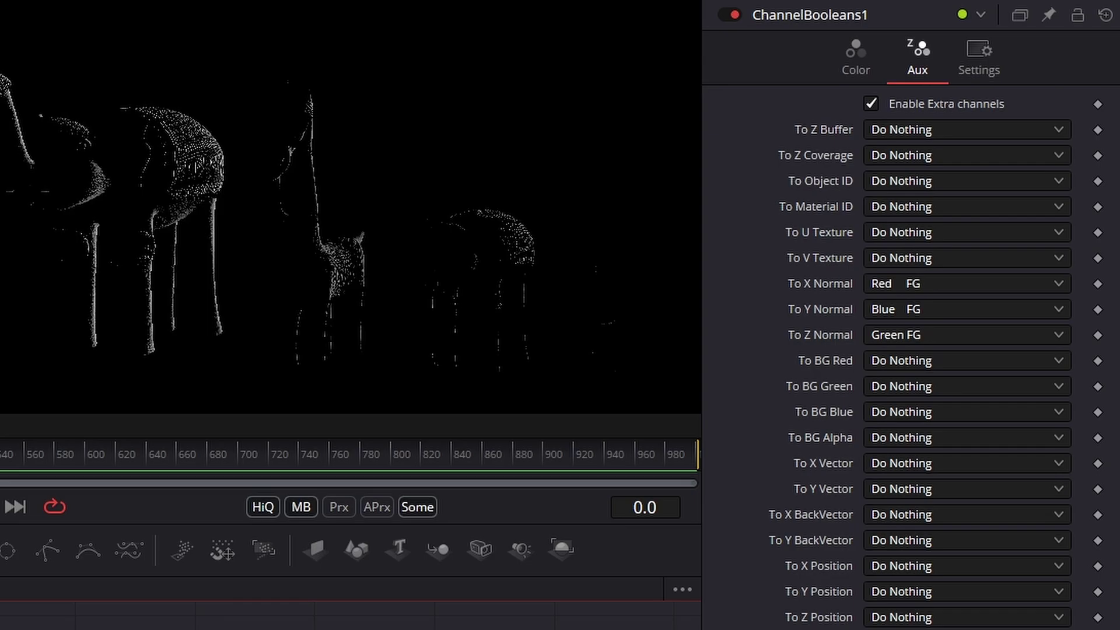
pyautogui.click(572, 504)
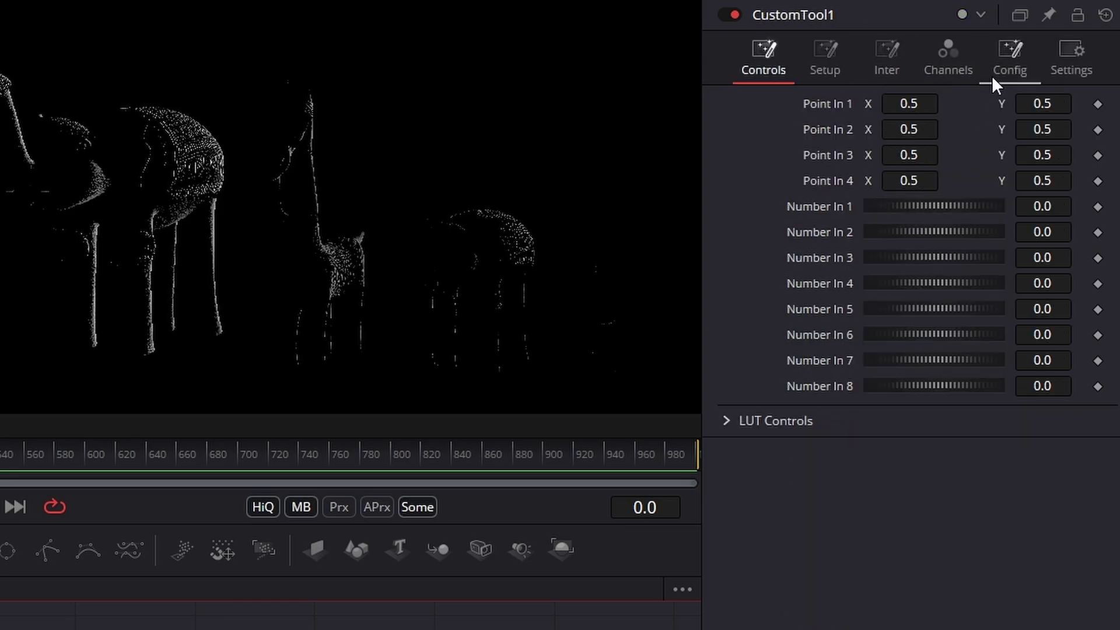
pyautogui.click(959, 62)
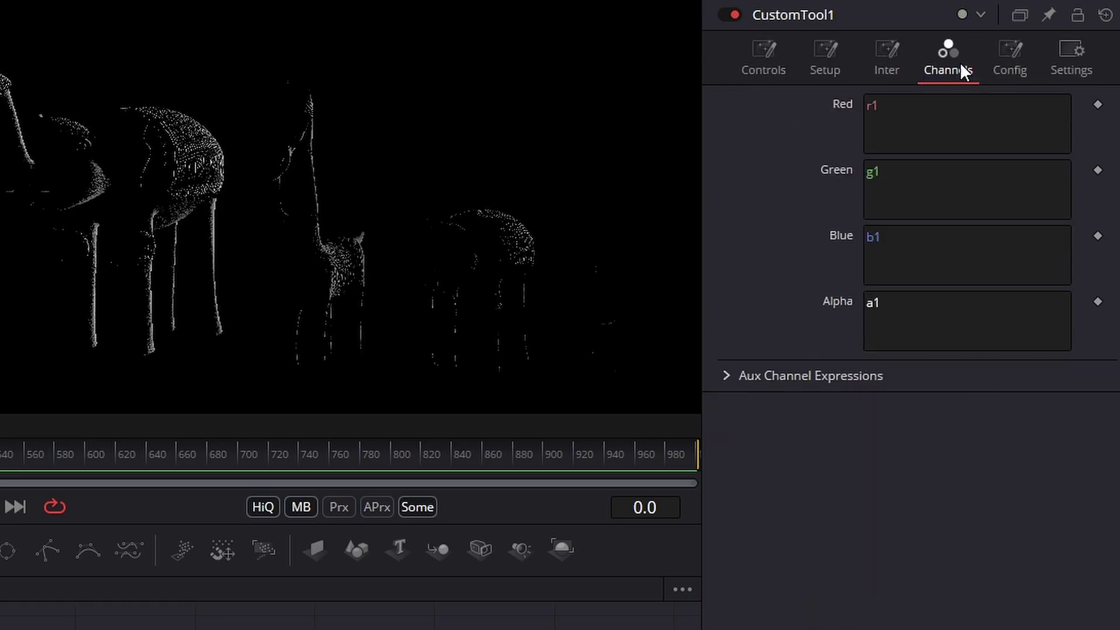
pyautogui.click(866, 239)
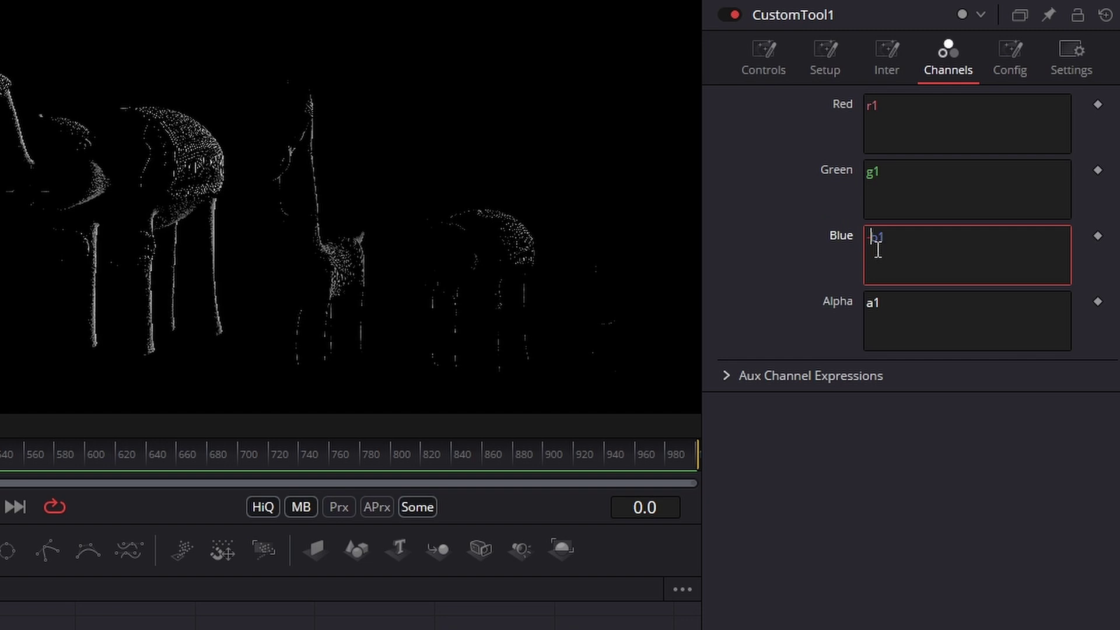
# Set CustomTool1's Z Normal expression to -nz1 and view the node, fed by ChannelBooleans1, in the second viewer
pyautogui.click(719, 377)
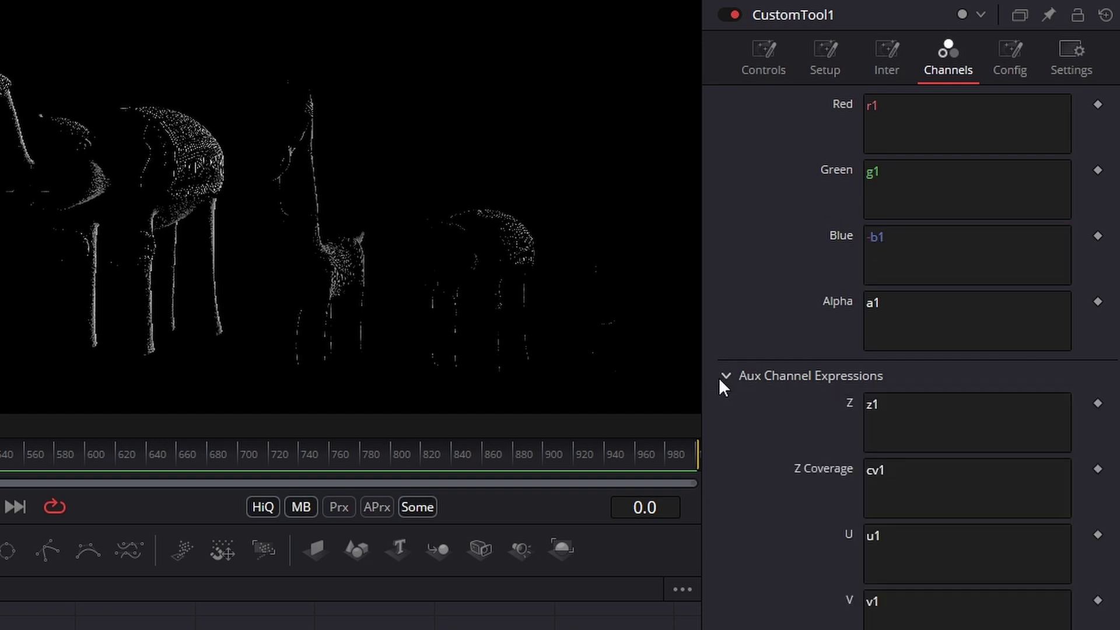
pyautogui.scroll(-10, 778, 470)
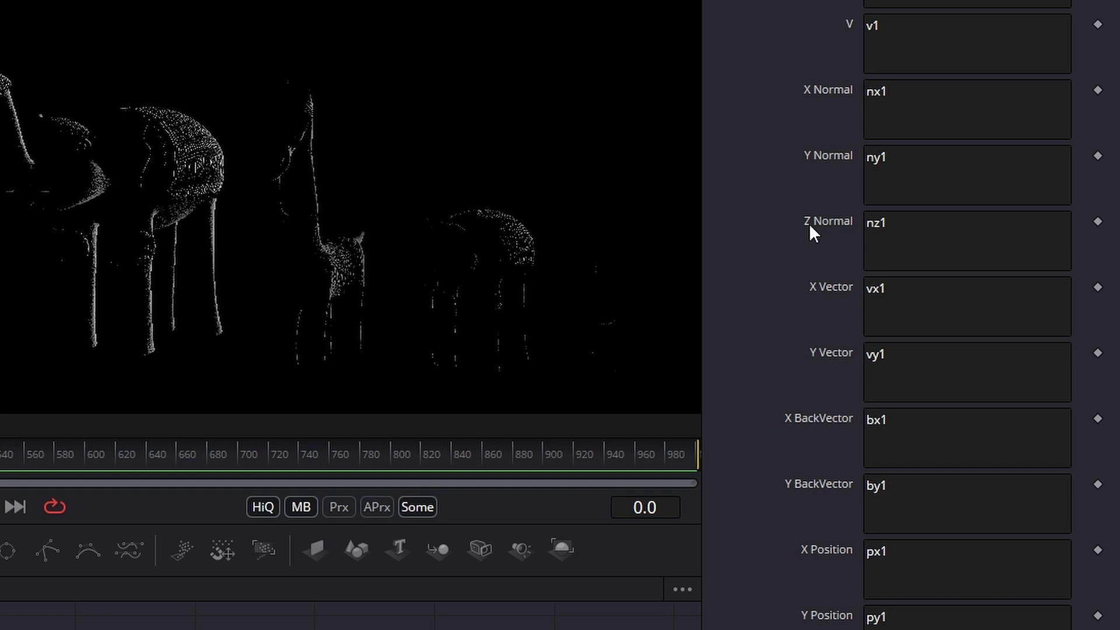
pyautogui.click(869, 229)
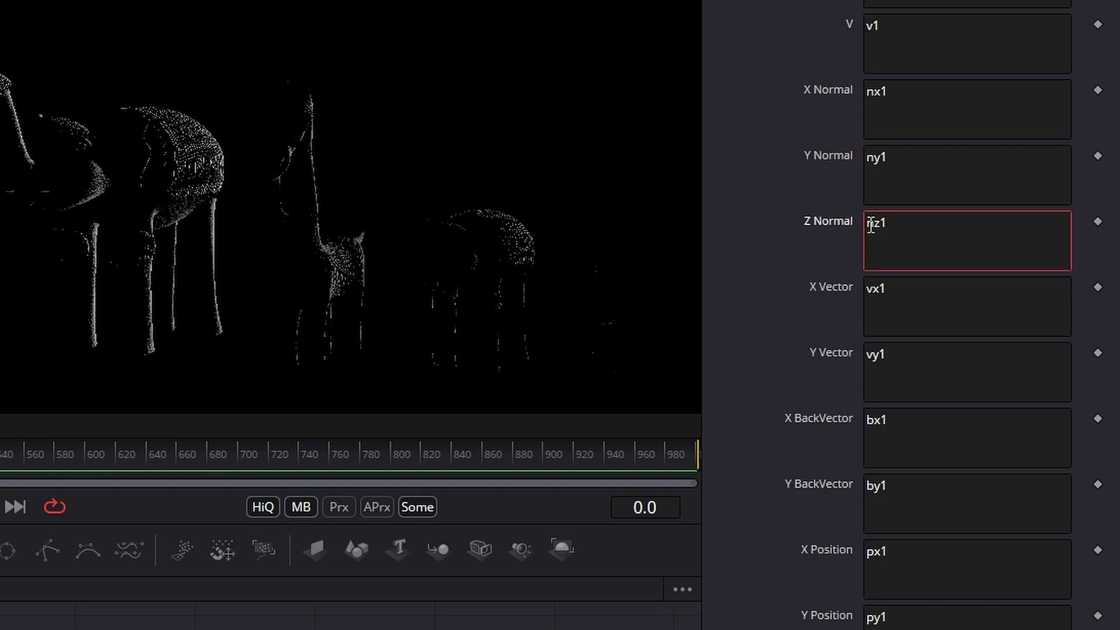
pyautogui.click(420, 625)
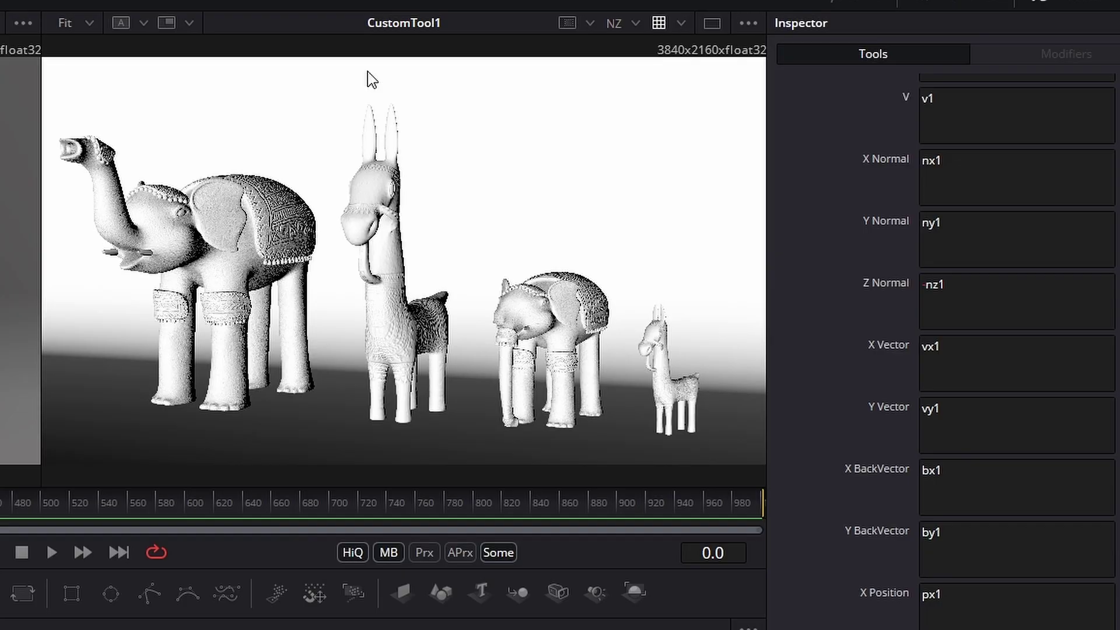
# Check CustomTool1's NormZ, NormY, NormX and combined Normals channels in the second viewer, ending on the Color channels
pyautogui.click(635, 24)
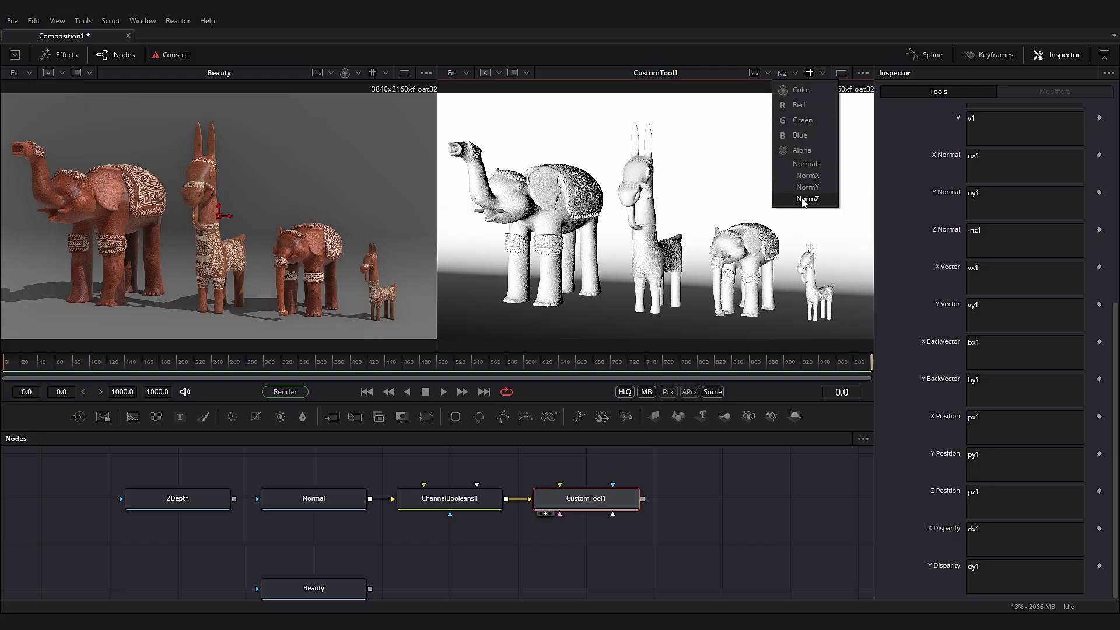
pyautogui.click(803, 200)
pyautogui.click(795, 74)
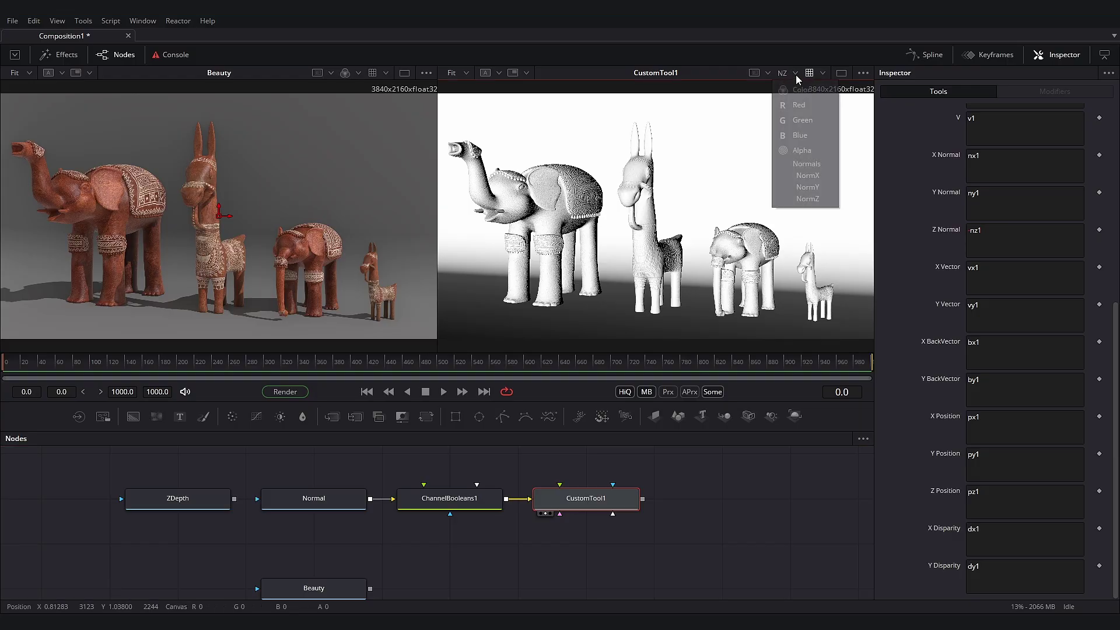
pyautogui.click(805, 187)
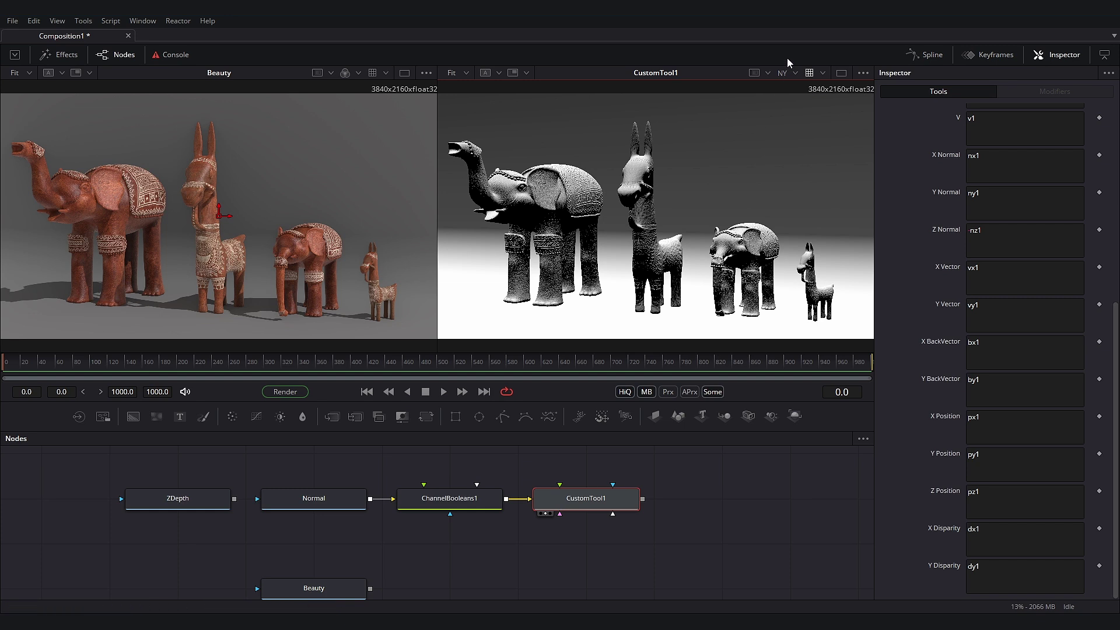
pyautogui.click(795, 76)
pyautogui.click(808, 174)
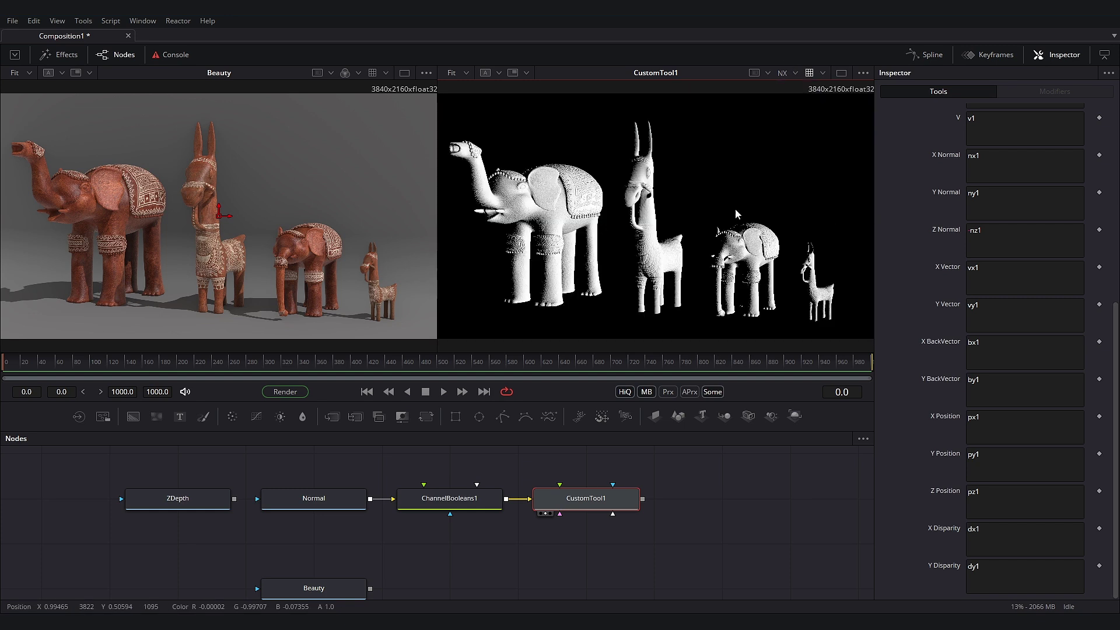
pyautogui.click(781, 75)
pyautogui.click(804, 166)
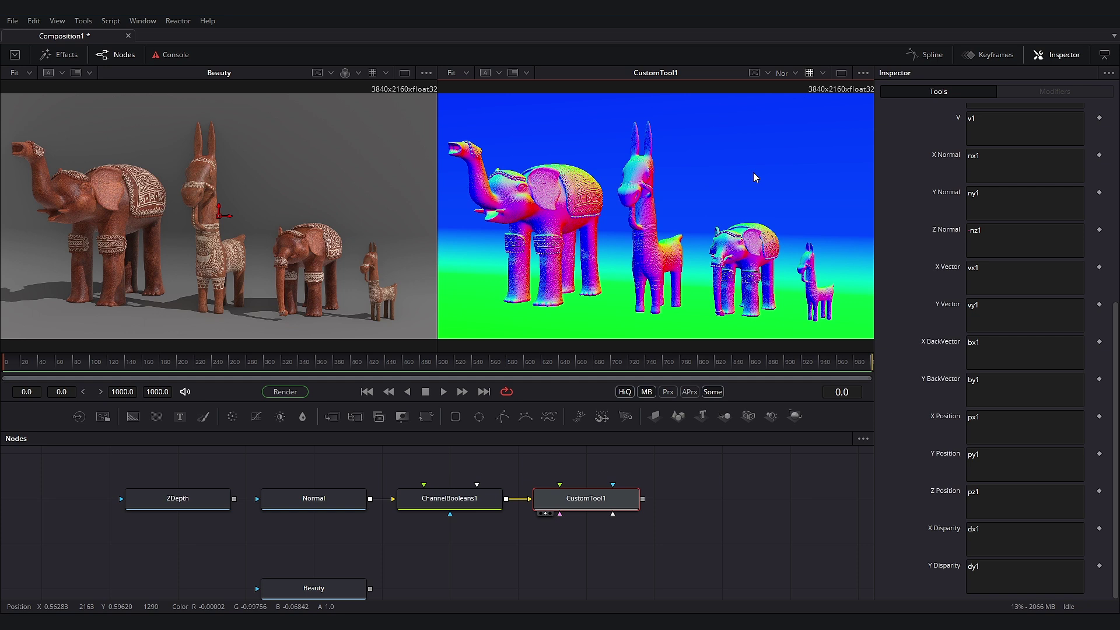
pyautogui.click(795, 73)
pyautogui.click(792, 89)
# Sweep Shader1_1's Equator Angle to 141.5 and back to -98.5 to examine how the light moves across the figures
pyautogui.hscroll(3, 570, 489)
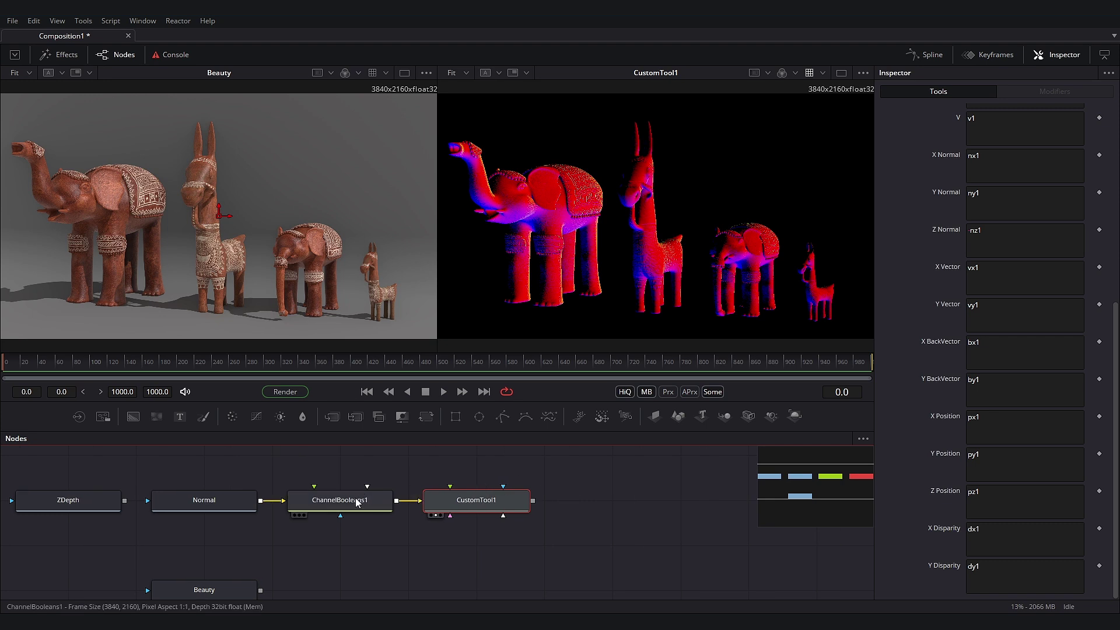
pyautogui.hscroll(3, 560, 492)
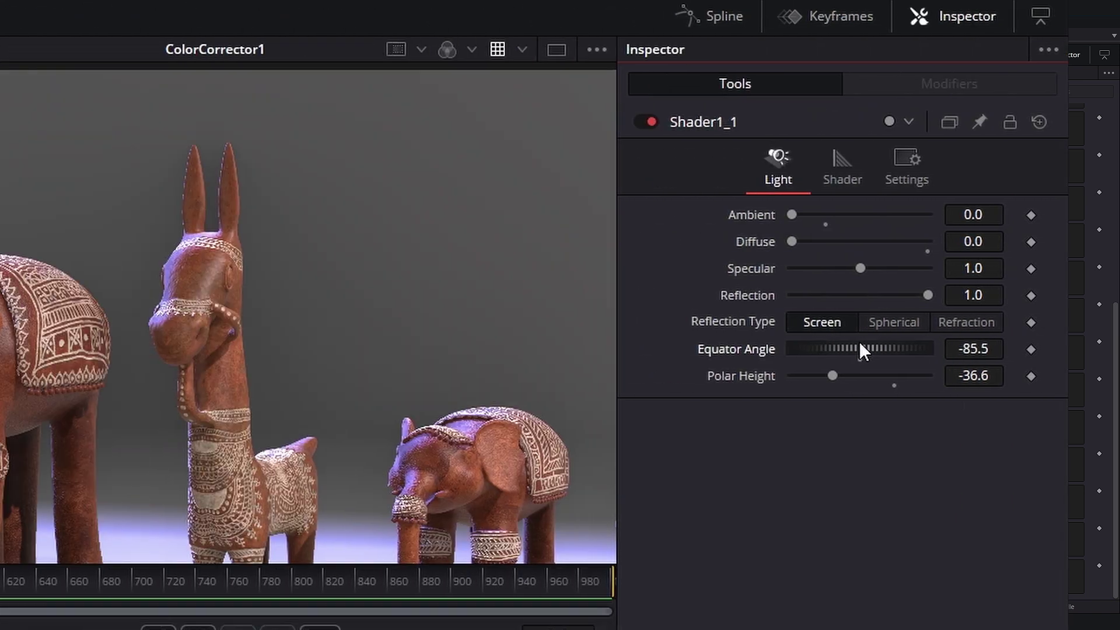
pyautogui.moveTo(862, 350); pyautogui.dragTo(1003, 336)
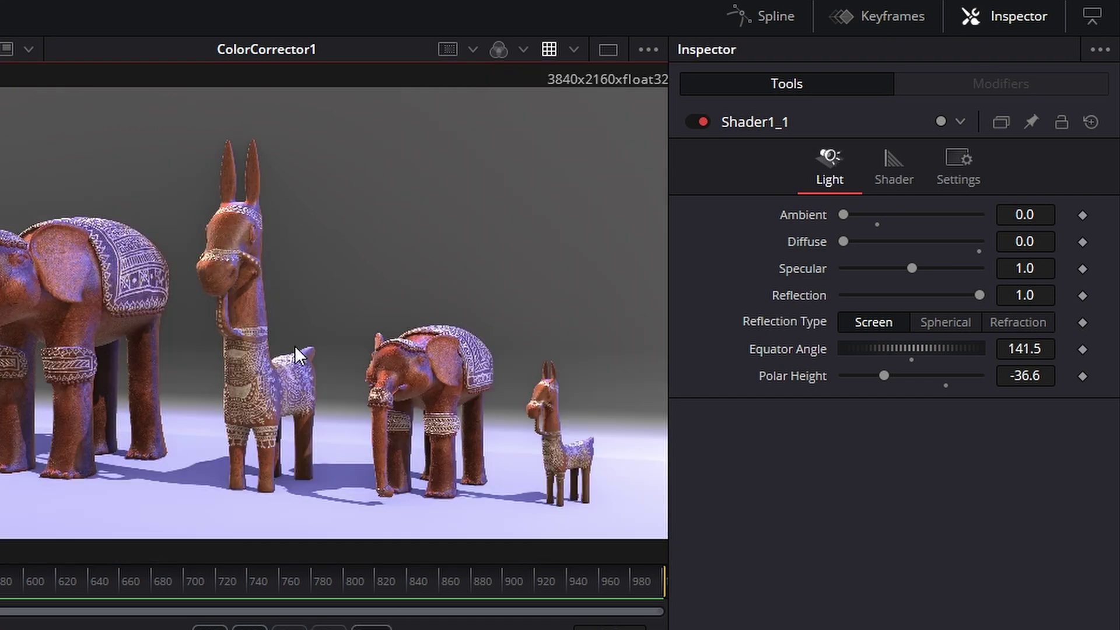
pyautogui.moveTo(954, 350); pyautogui.dragTo(855, 351)
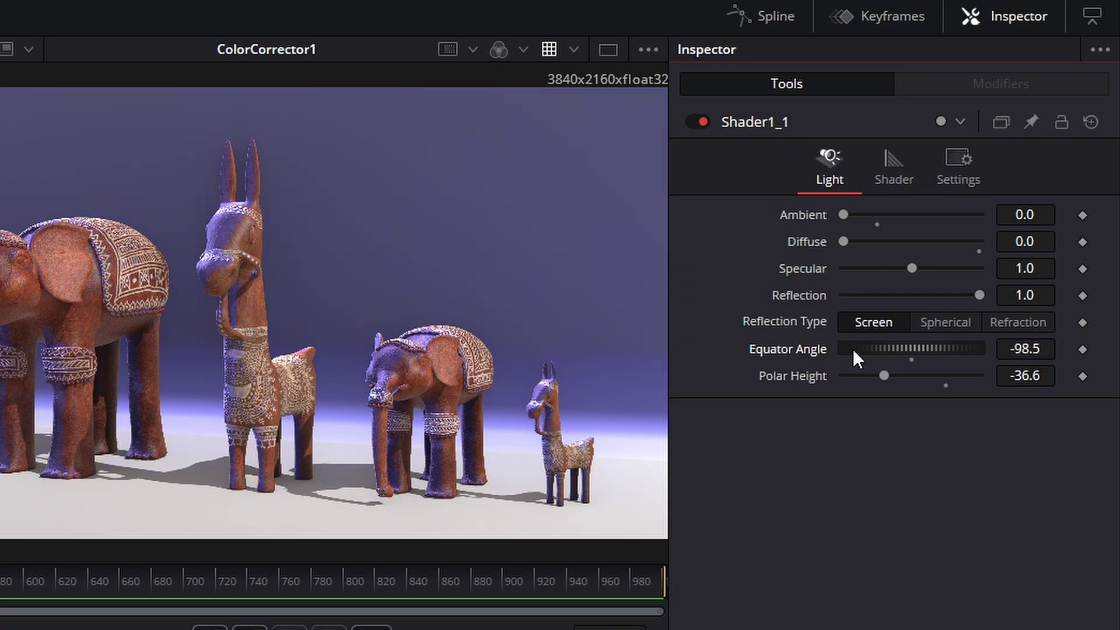
# Add a Deep Pixel Shader node fed by CustomTool1 and show it in the second viewer
pyautogui.rightClick(433, 571)
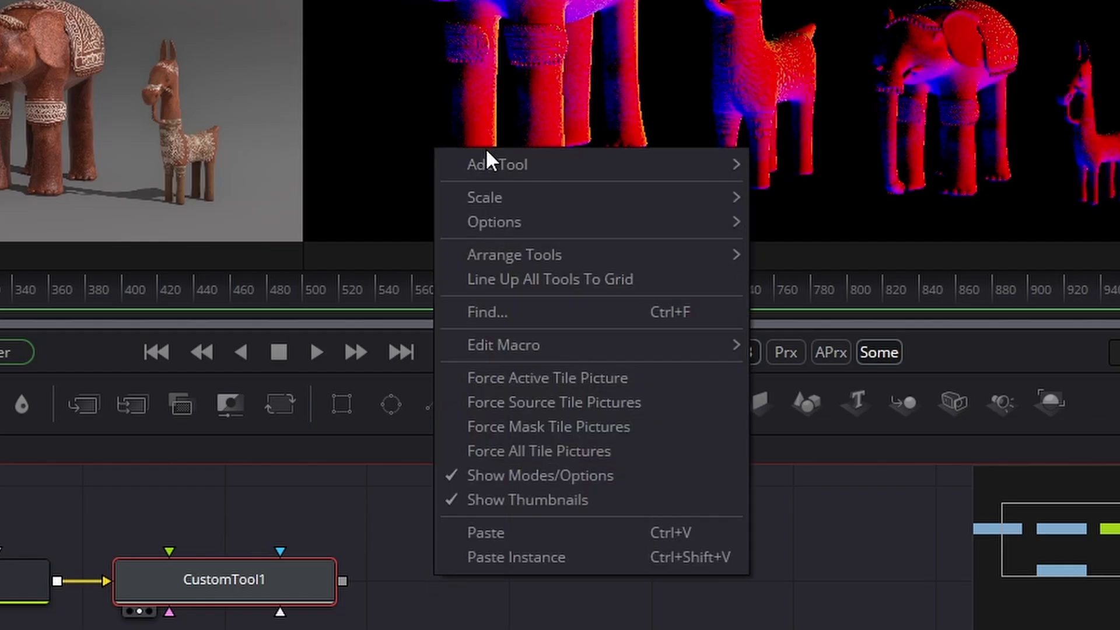
pyautogui.moveTo(477, 163)
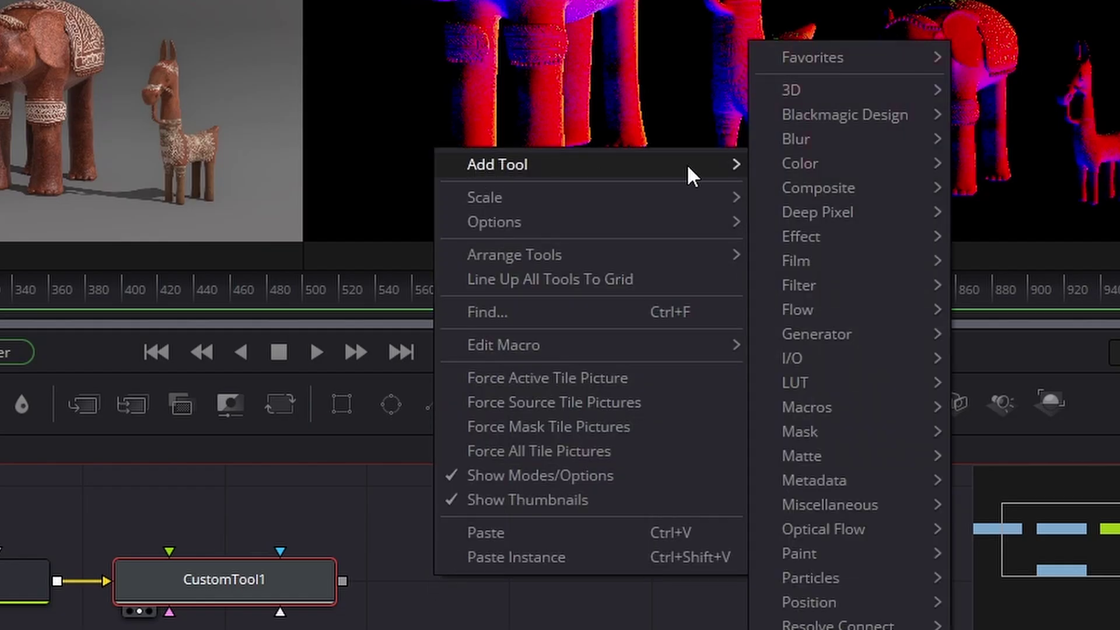
pyautogui.moveTo(820, 212)
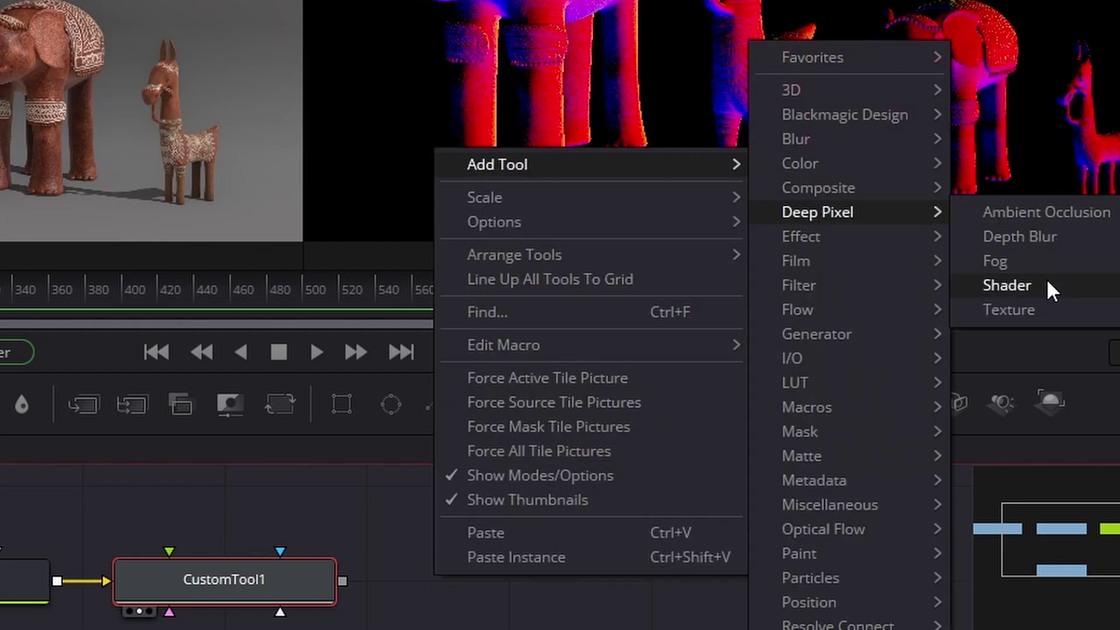
pyautogui.click(1045, 284)
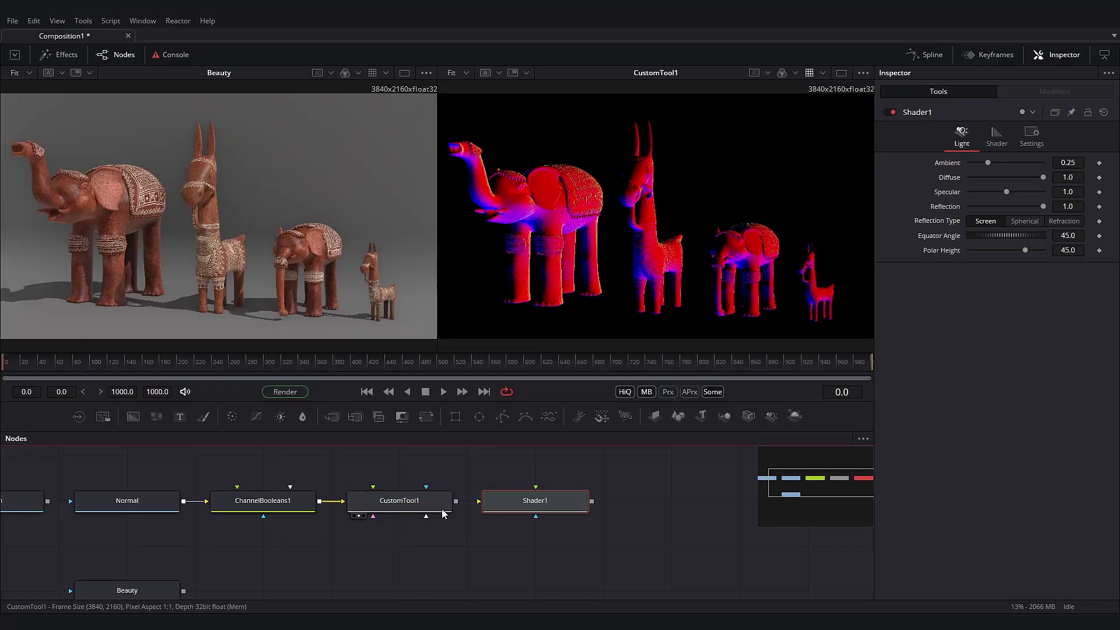
pyautogui.moveTo(467, 506); pyautogui.dragTo(583, 502)
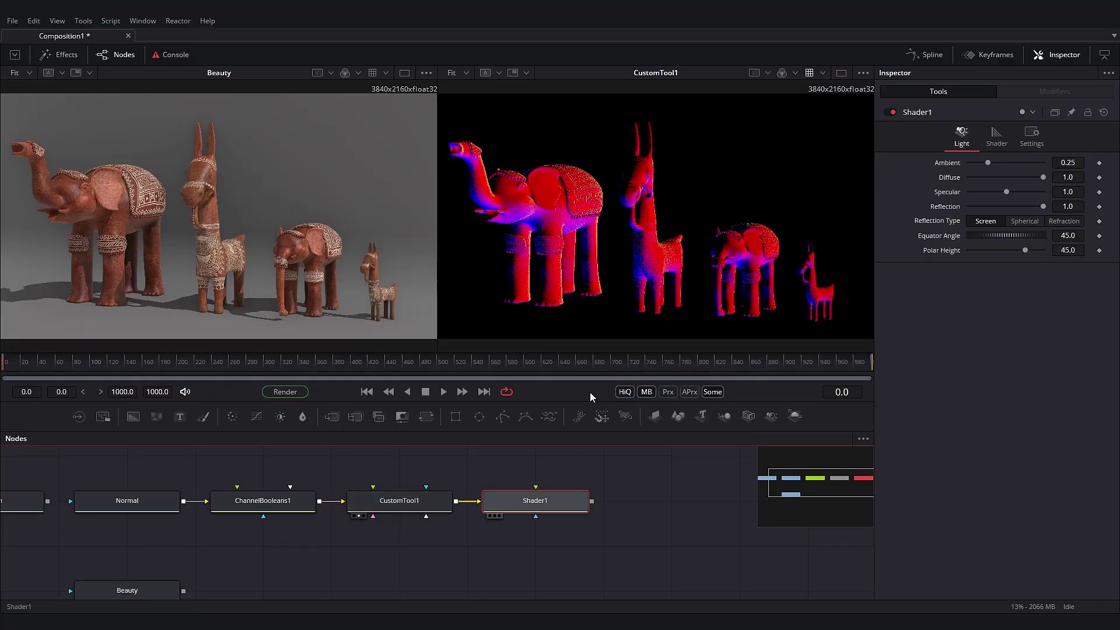
pyautogui.press('2')
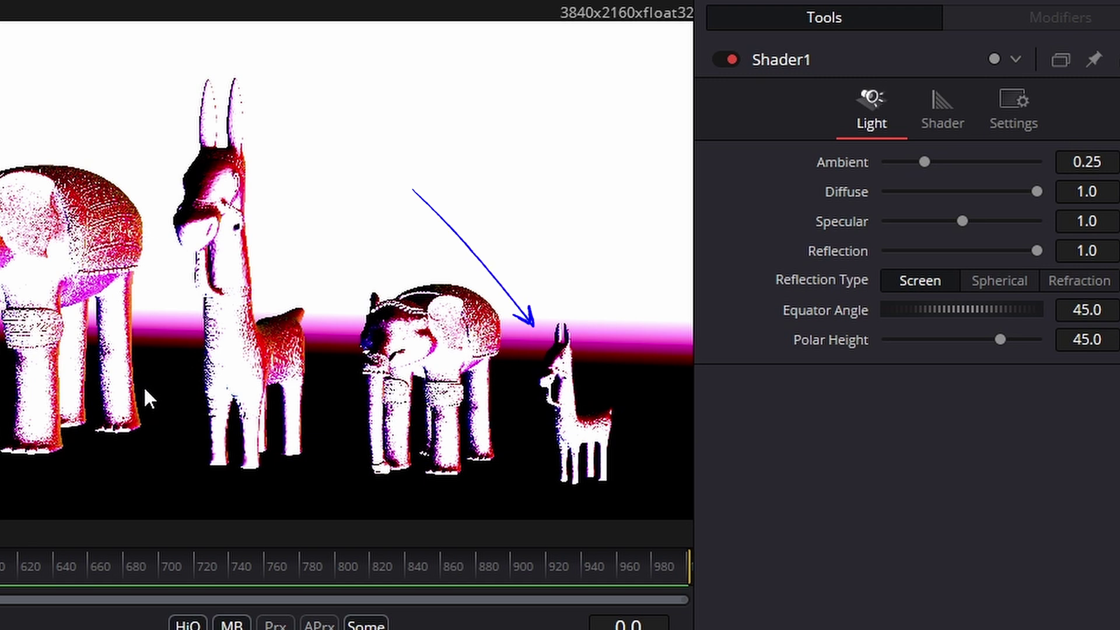
# Set Shader1's Ambient and Diffuse to 0.0, Equator Angle to -124.6 and Polar Height to -36.6
pyautogui.moveTo(923, 162); pyautogui.dragTo(805, 158)
pyautogui.moveTo(1036, 191); pyautogui.dragTo(838, 184)
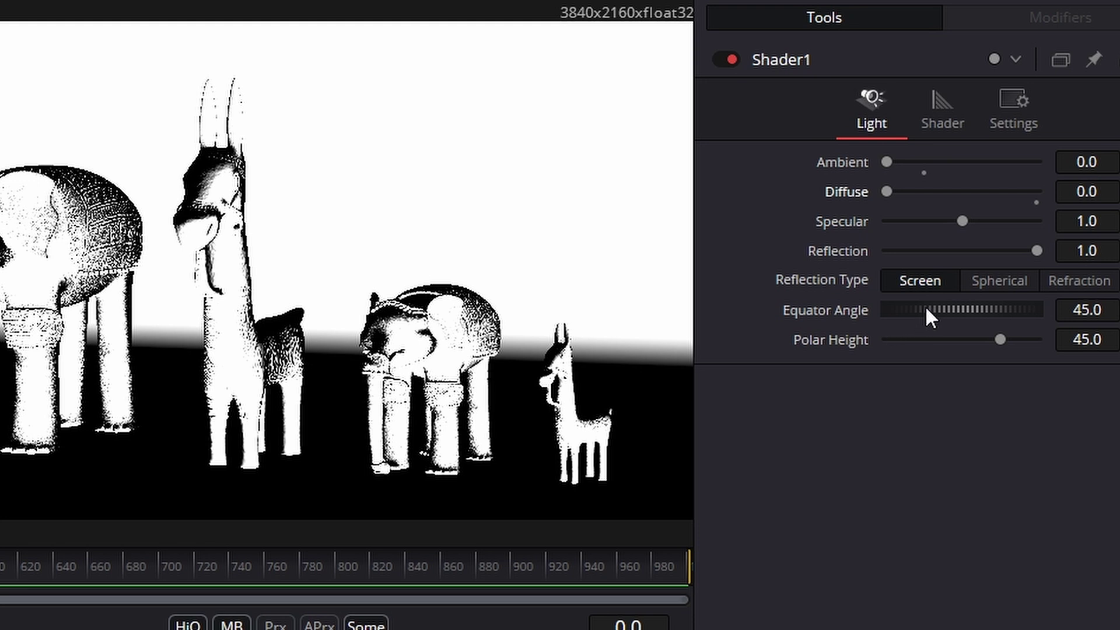
pyautogui.moveTo(896, 310); pyautogui.dragTo(1048, 299)
pyautogui.click(961, 322)
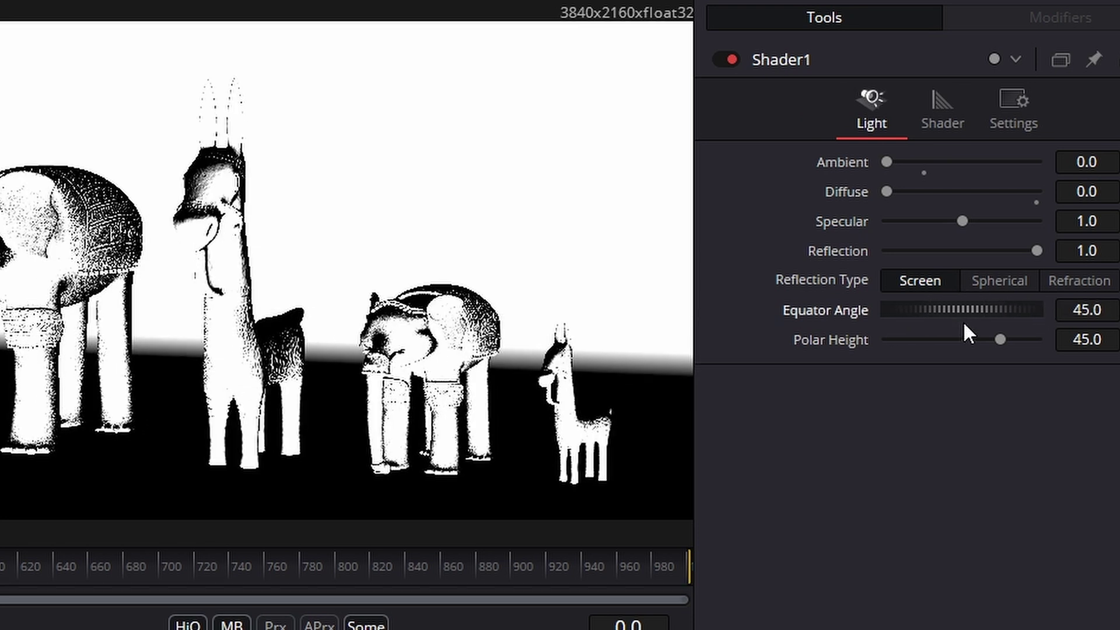
pyautogui.moveTo(1002, 340); pyautogui.dragTo(885, 341)
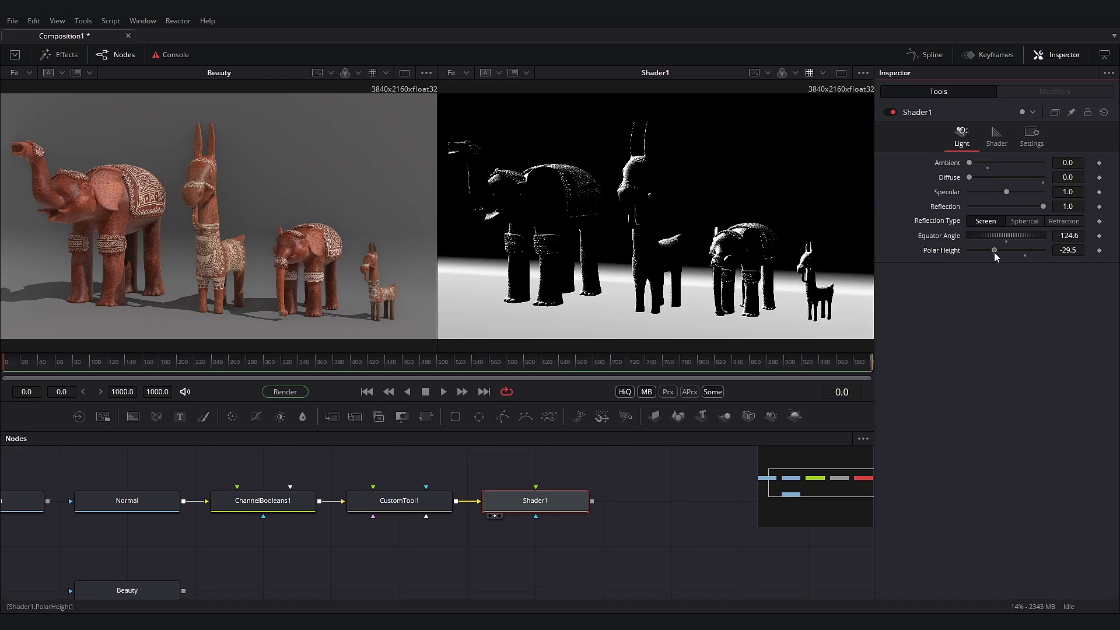
pyautogui.moveTo(993, 252); pyautogui.dragTo(992, 253)
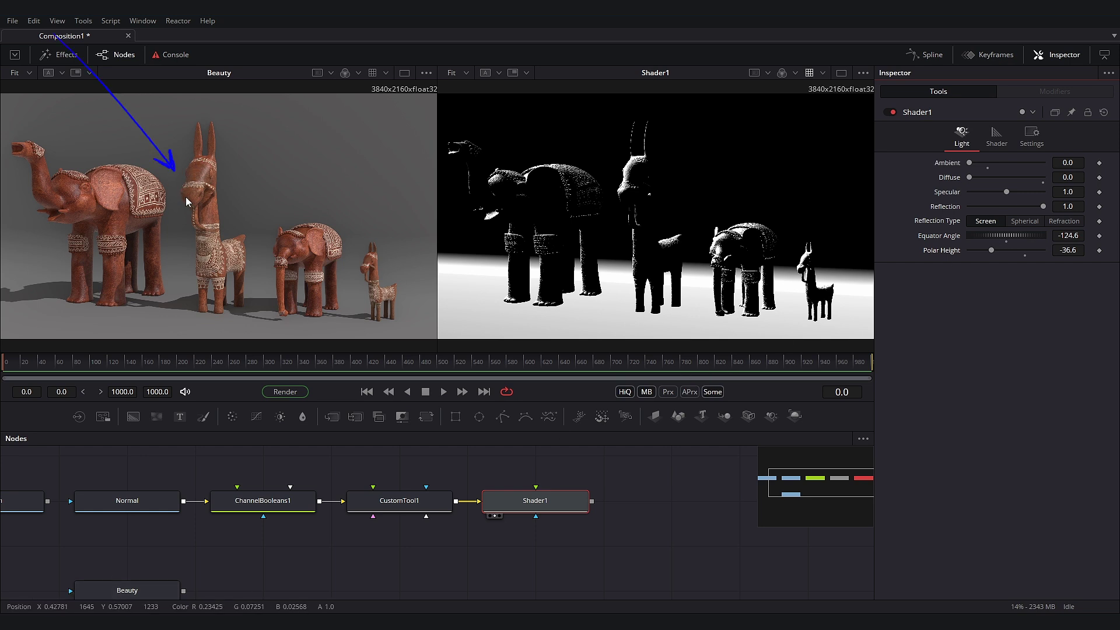
# Feed Beauty into a new Brightness Contrast node shown in the second viewer, with its Gain raised to 4.49
pyautogui.moveTo(280, 416)
pyautogui.mouseDown()
pyautogui.moveTo(385, 571)
pyautogui.moveTo(547, 591)
pyautogui.mouseUp()
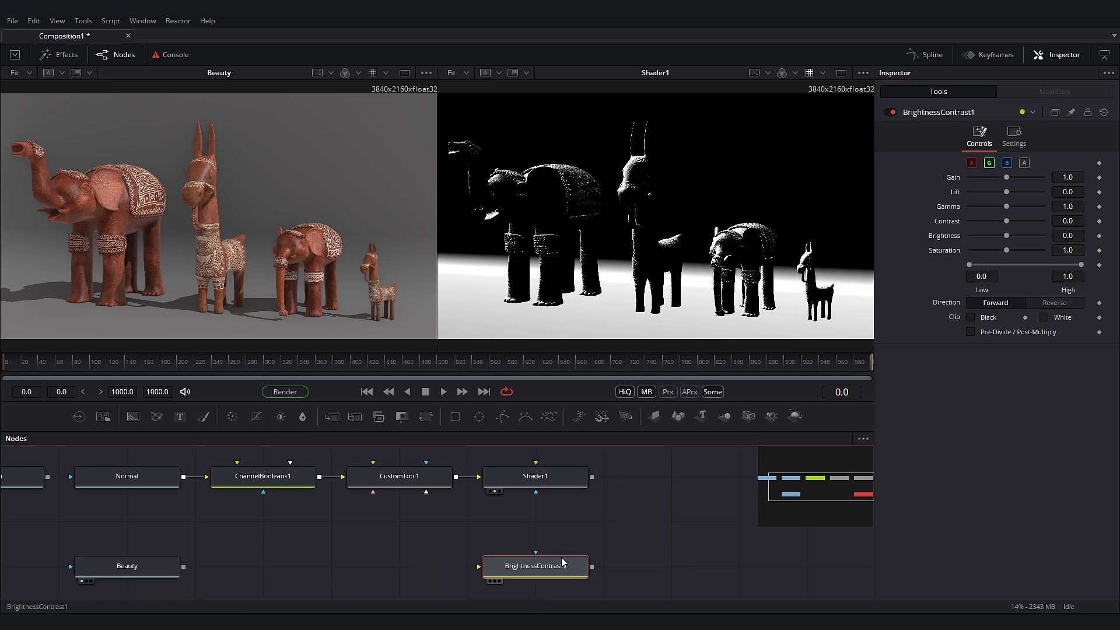
pyautogui.moveTo(183, 565); pyautogui.dragTo(479, 566)
pyautogui.press('2')
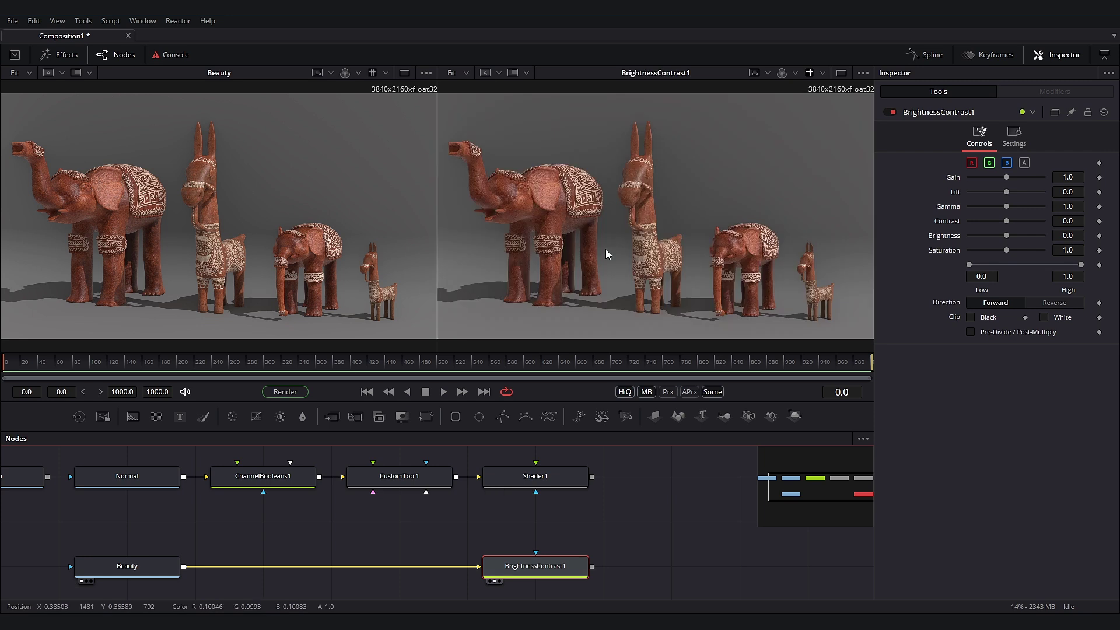
pyautogui.moveTo(1011, 181); pyautogui.dragTo(1039, 183)
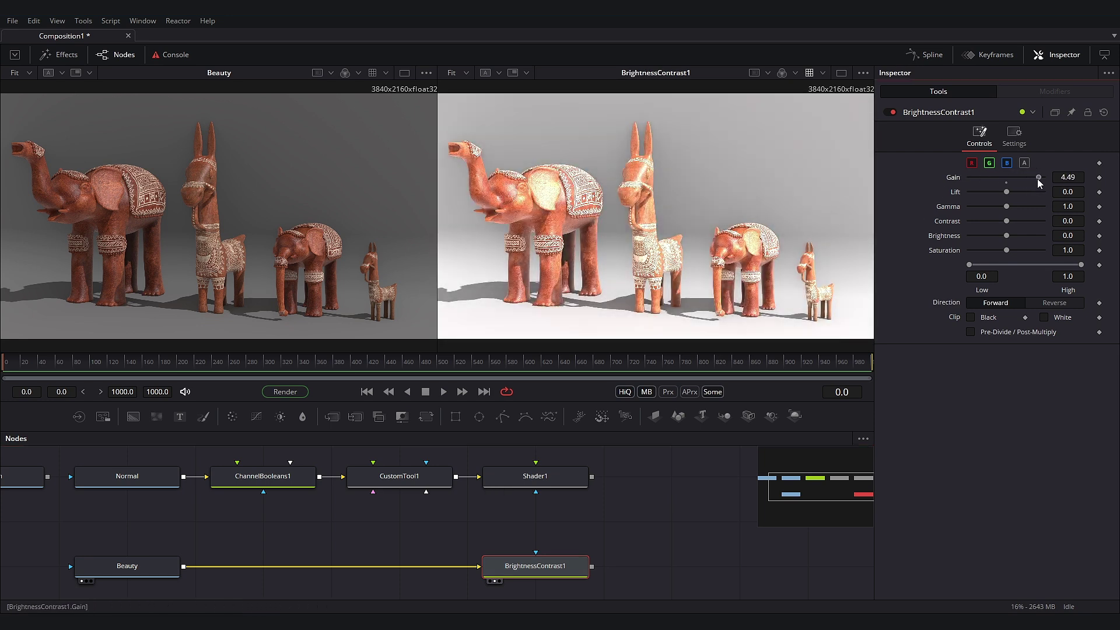
# Add a Bitmap mask node fed by Shader1 and show it in the second viewer
pyautogui.click(561, 485)
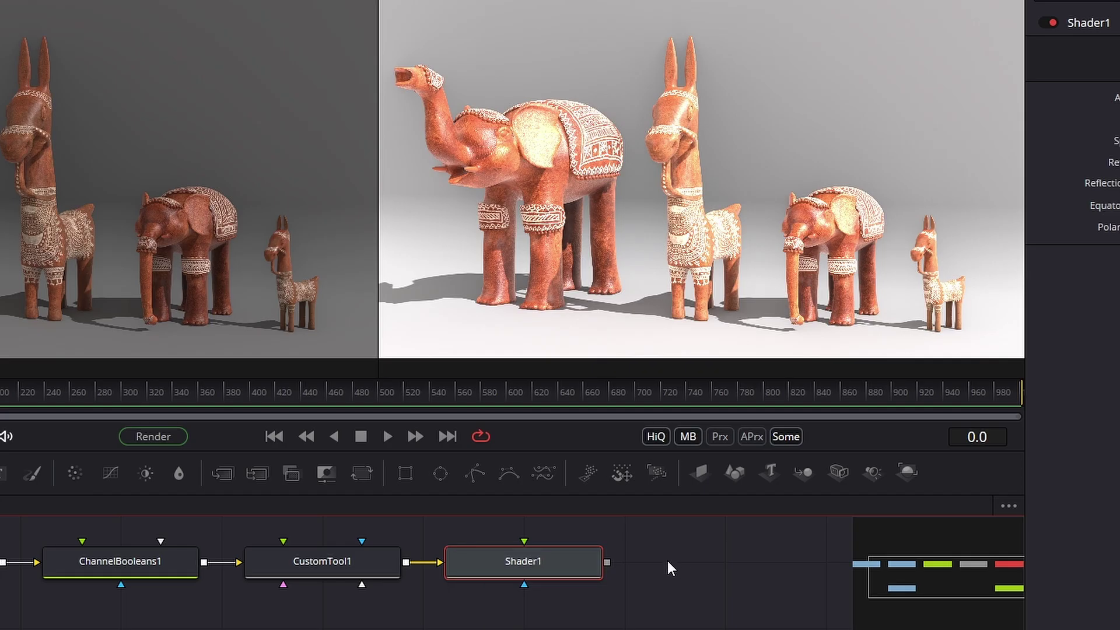
pyautogui.rightClick(632, 477)
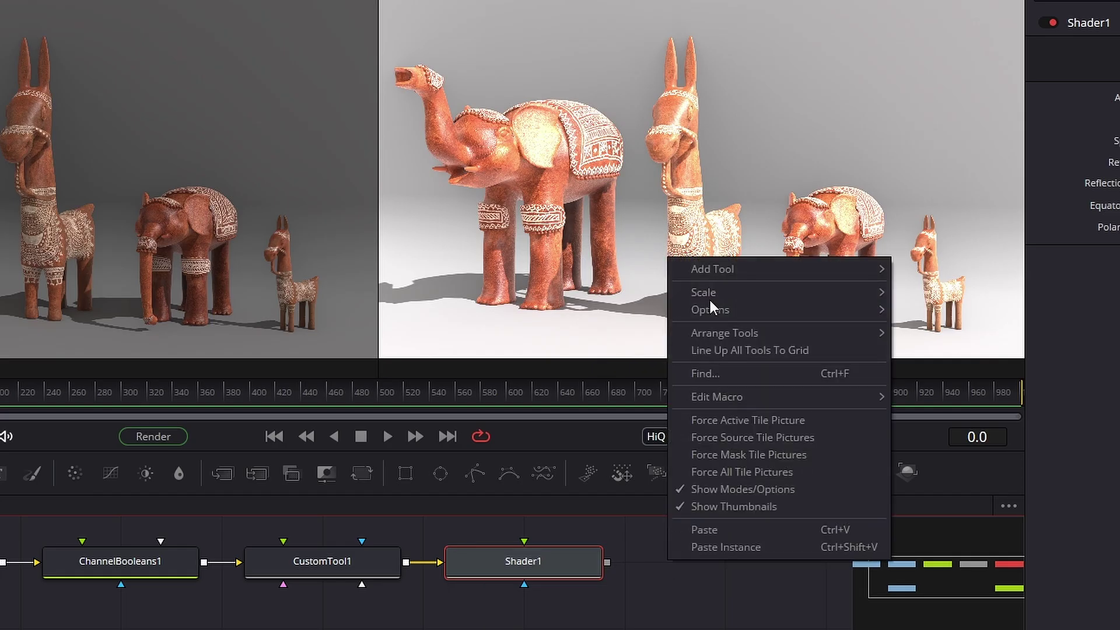
pyautogui.moveTo(687, 273)
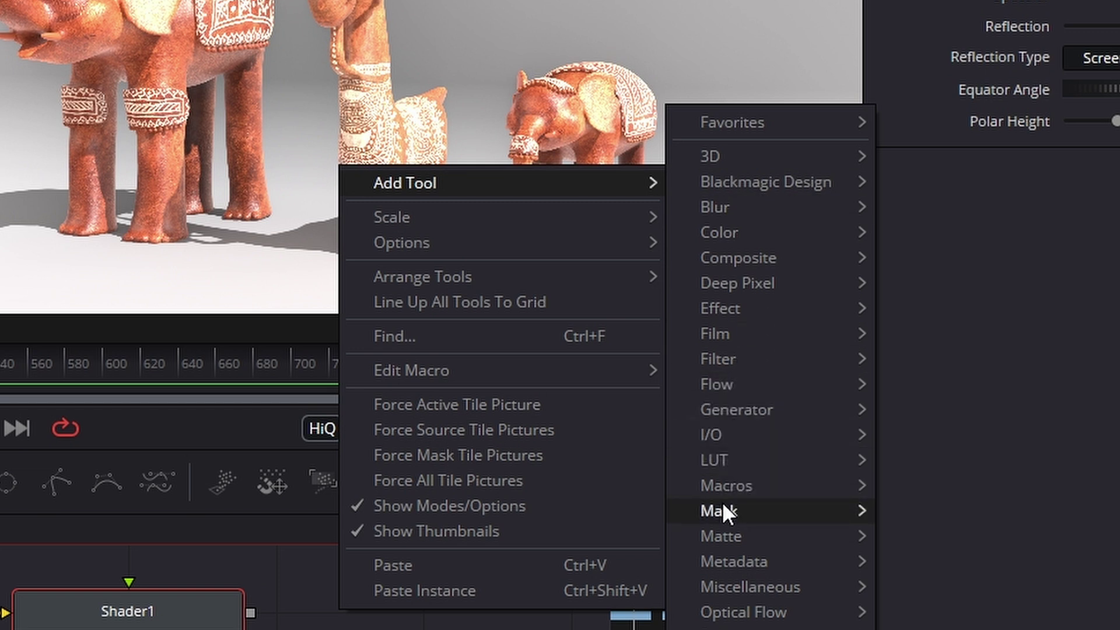
pyautogui.moveTo(719, 513)
pyautogui.click(898, 510)
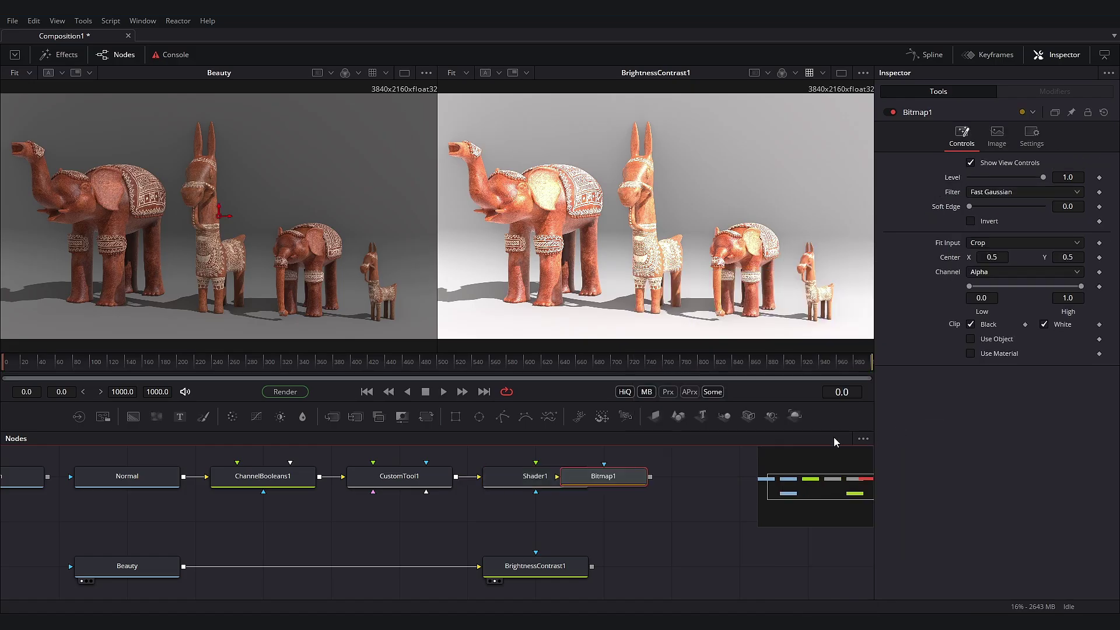
pyautogui.moveTo(617, 473); pyautogui.dragTo(684, 474)
pyautogui.moveTo(602, 458); pyautogui.dragTo(665, 475)
pyautogui.press('2')
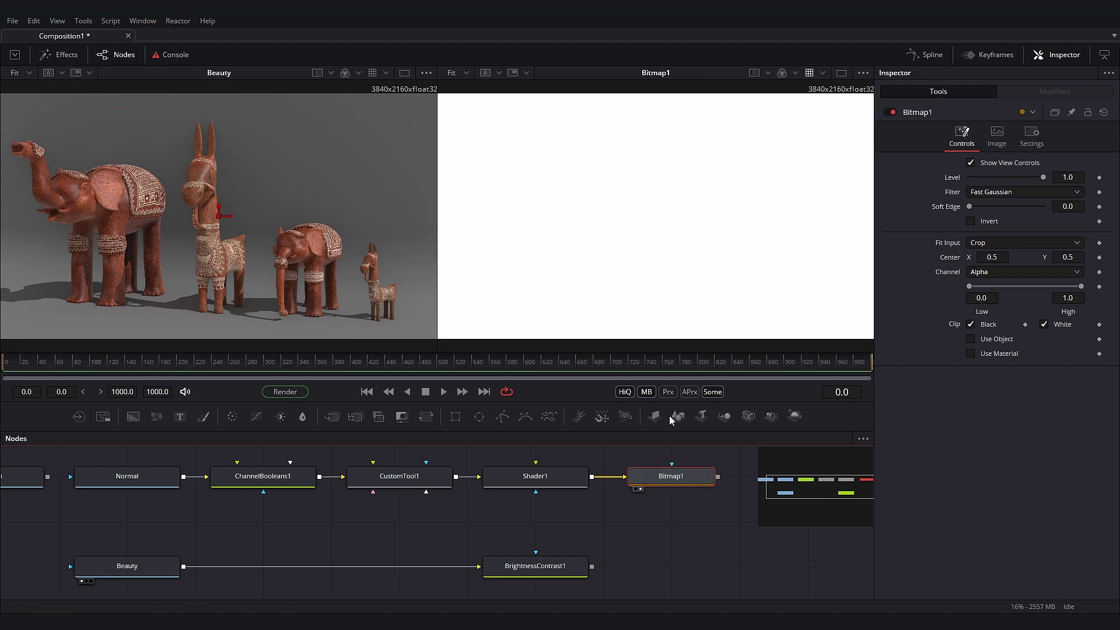
# Set Bitmap1's Channel to Luminance and connect it as BrightnessContrast1's effect mask, with BrightnessContrast1 shown in the second viewer
pyautogui.click(1010, 272)
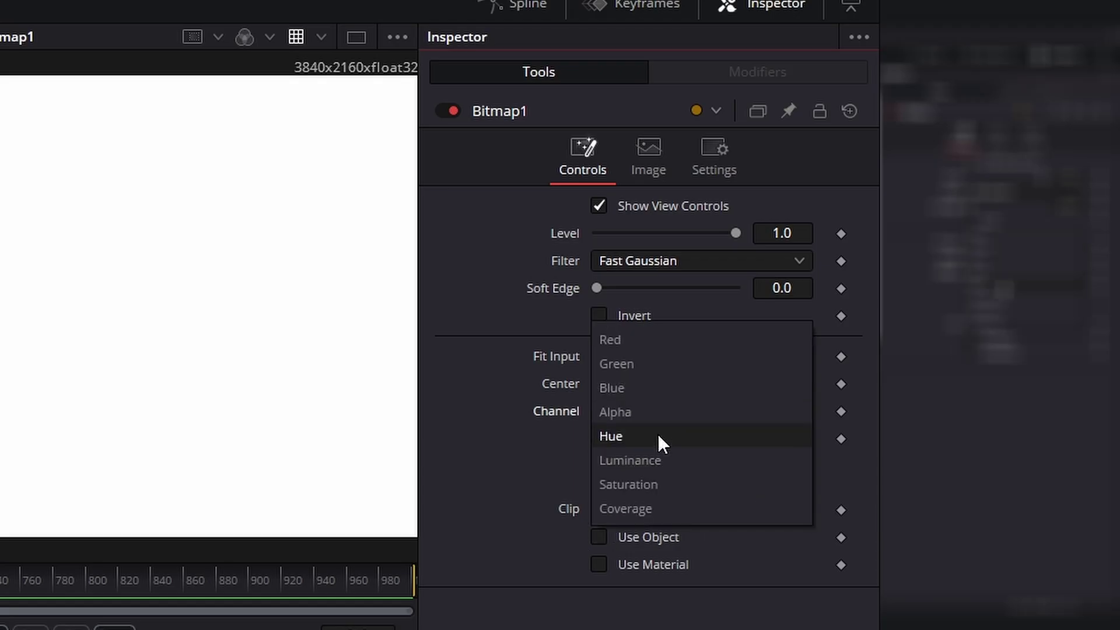
pyautogui.click(644, 464)
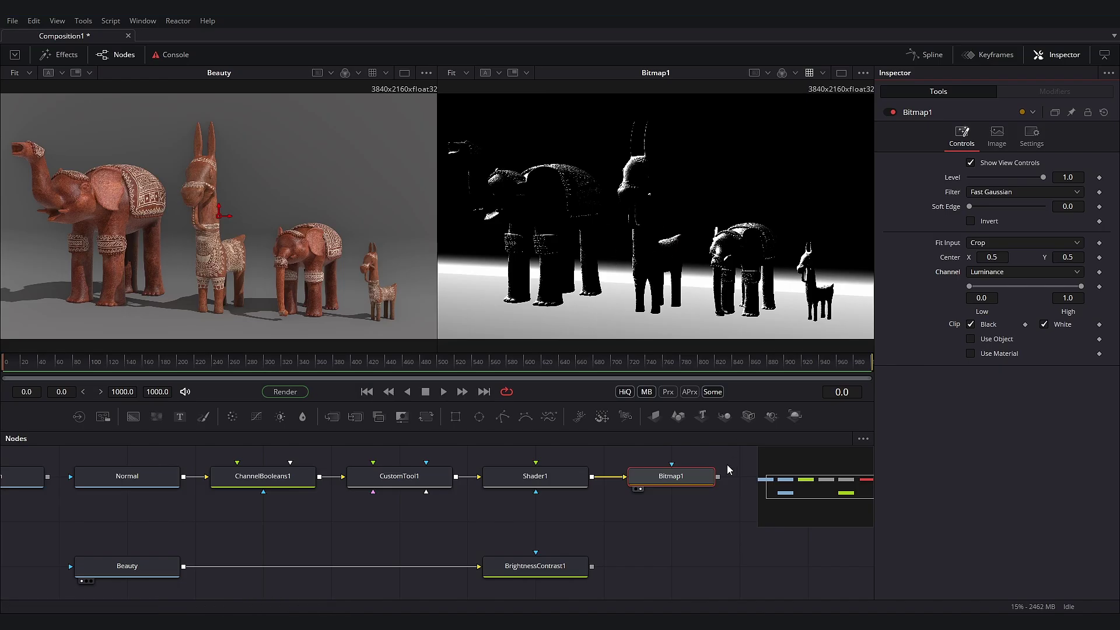
pyautogui.moveTo(722, 479); pyautogui.dragTo(667, 159)
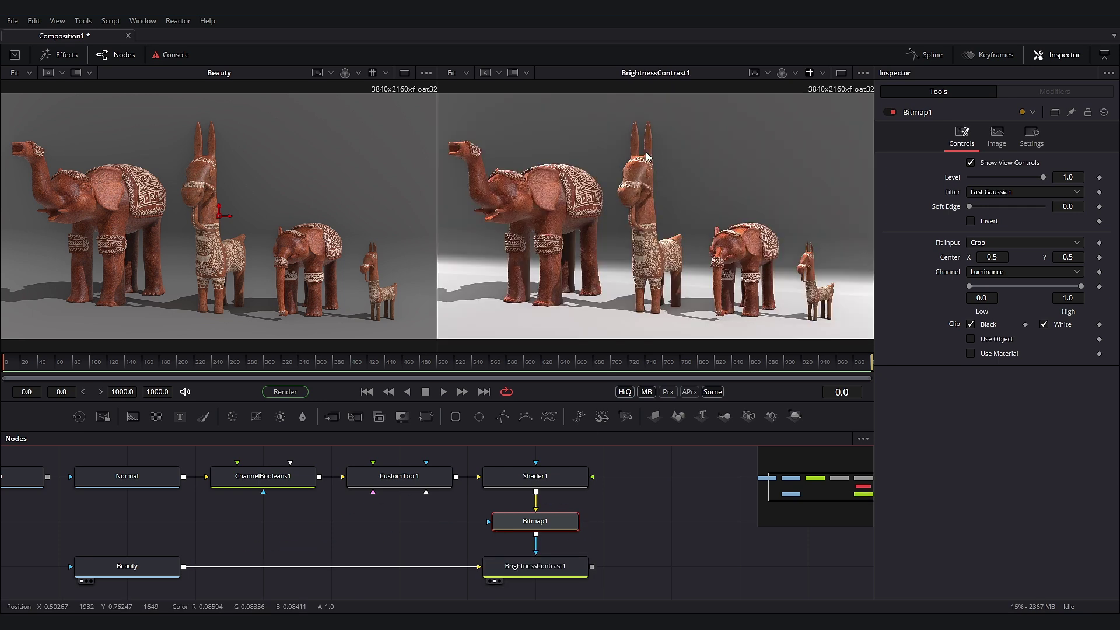
pyautogui.scroll(4, 373, 217)
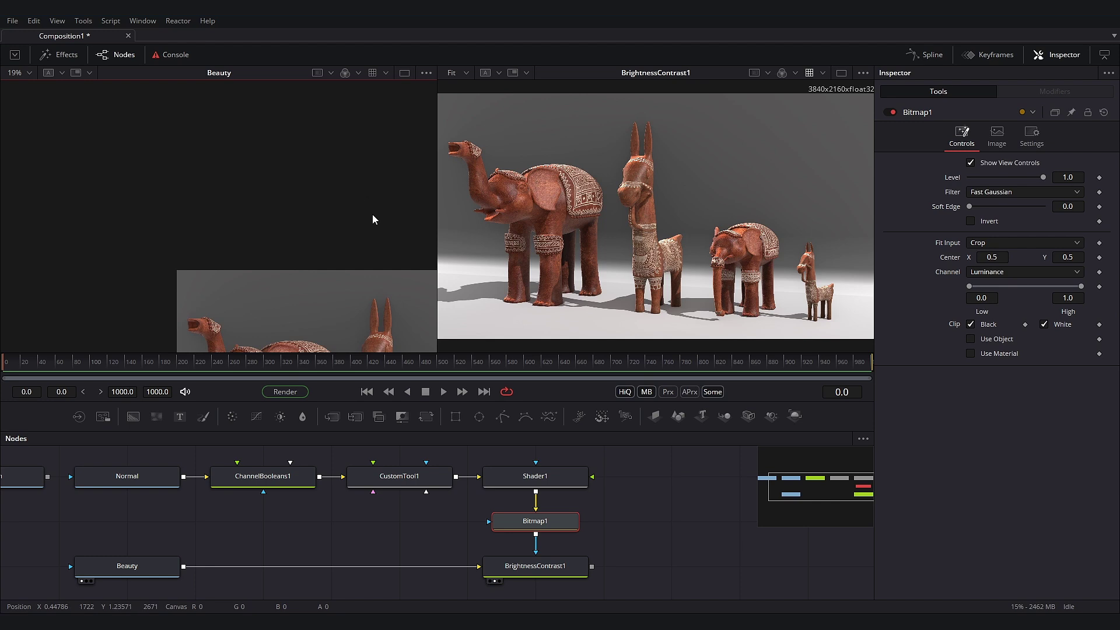
pyautogui.scroll(2, 373, 222)
pyautogui.scroll(4, 596, 222)
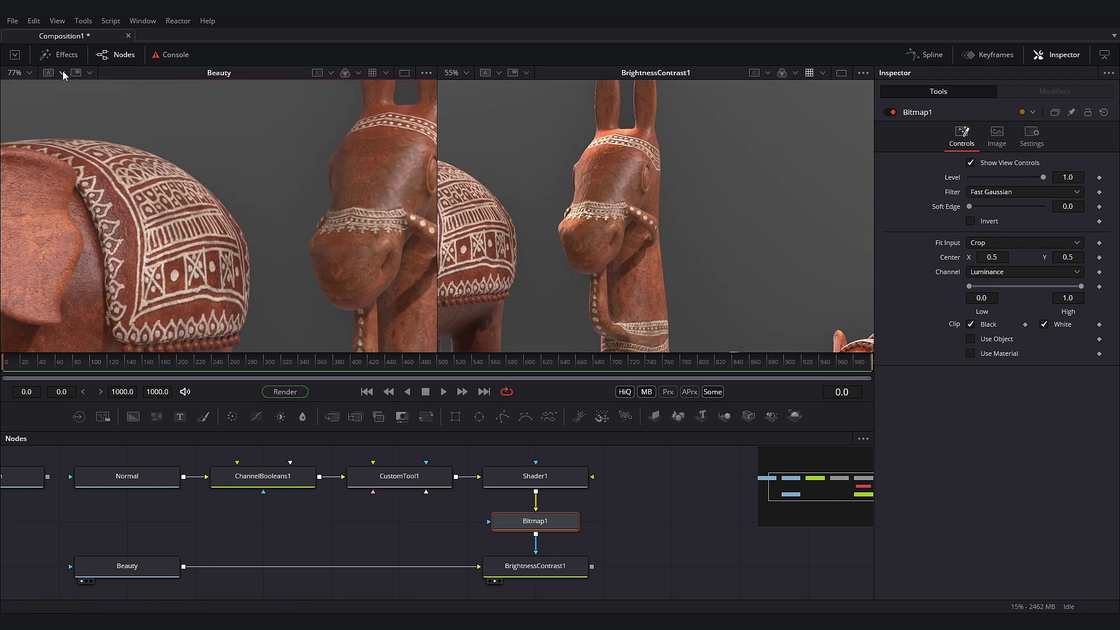
pyautogui.click(30, 74)
pyautogui.click(458, 72)
pyautogui.click(460, 85)
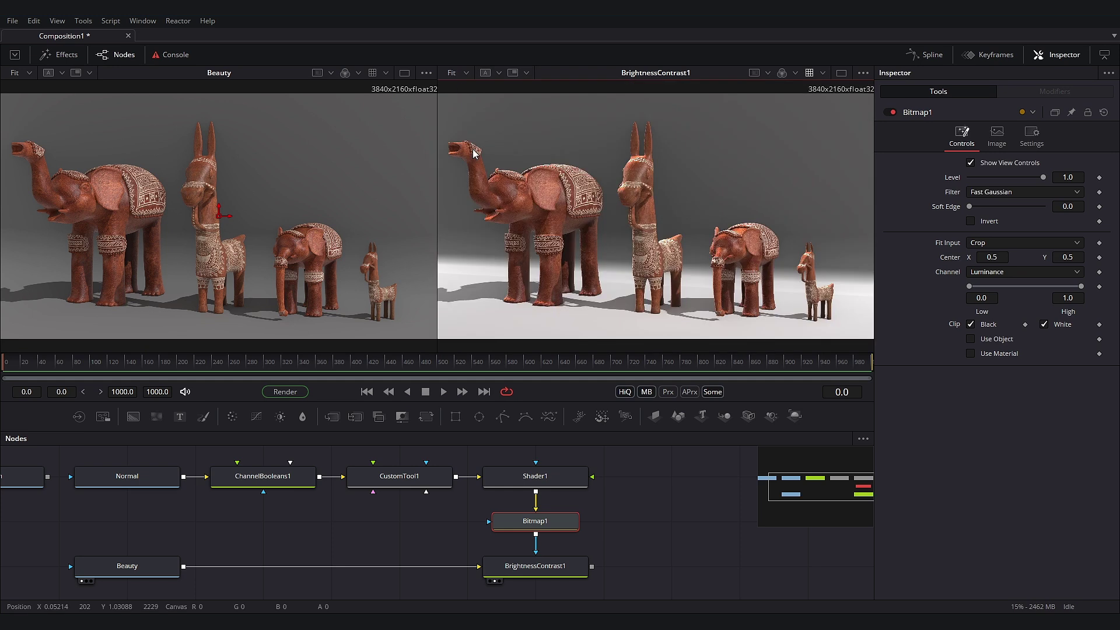
# Add a Color Corrector fed by BrightnessContrast1 in the second viewer and tint it blue with Tint -0.3369 and Strength 0.8303
pyautogui.click(534, 566)
pyautogui.moveTo(232, 462); pyautogui.dragTo(690, 558)
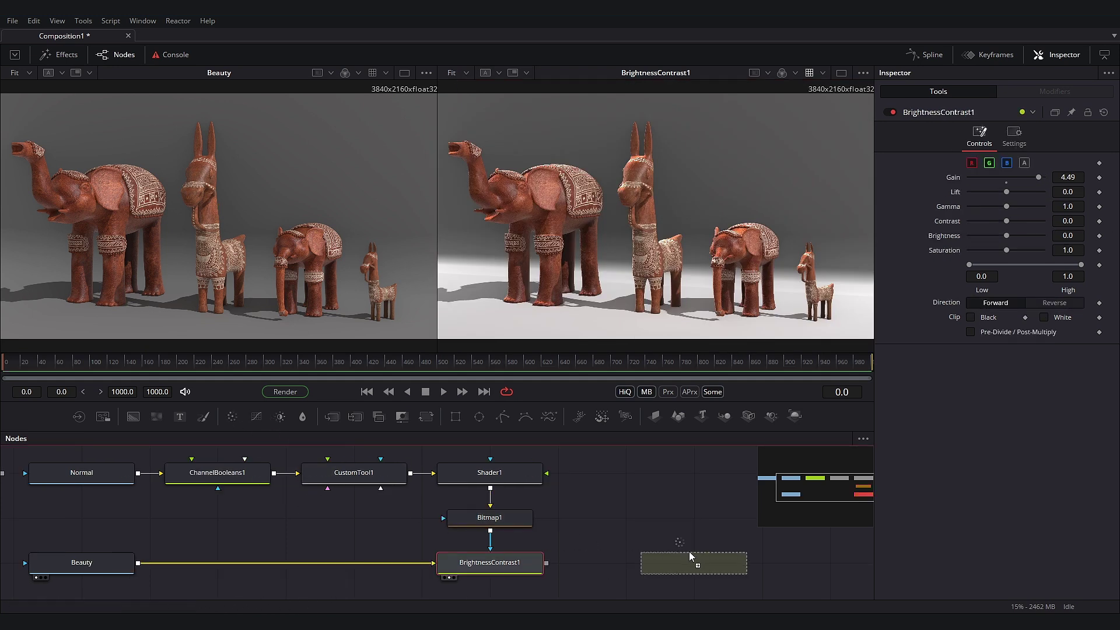
pyautogui.moveTo(548, 562); pyautogui.dragTo(704, 572)
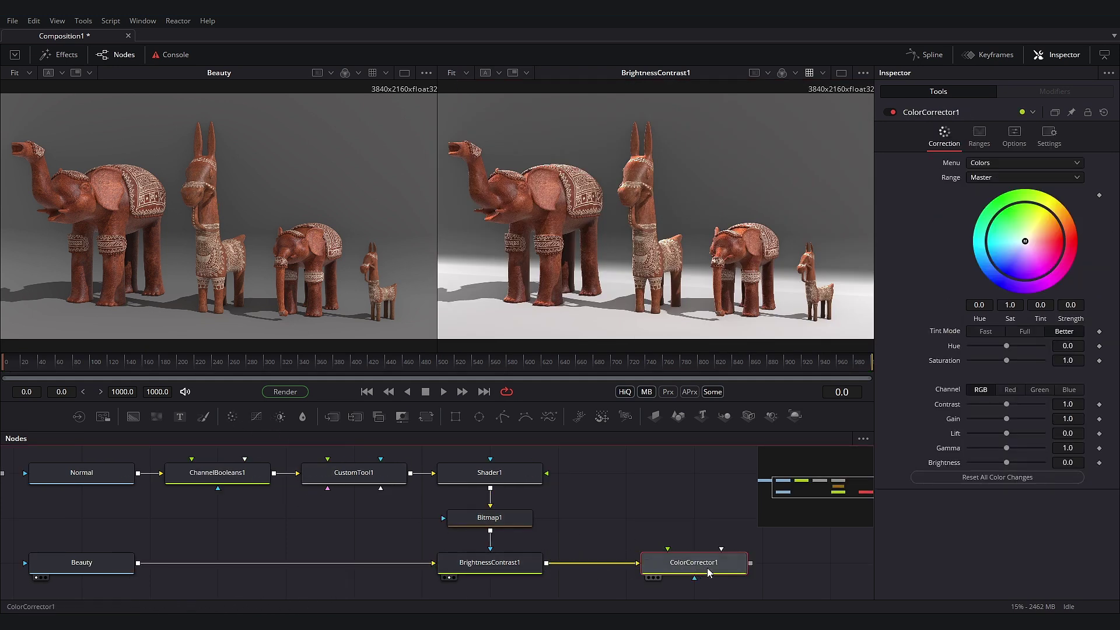
pyautogui.press('2')
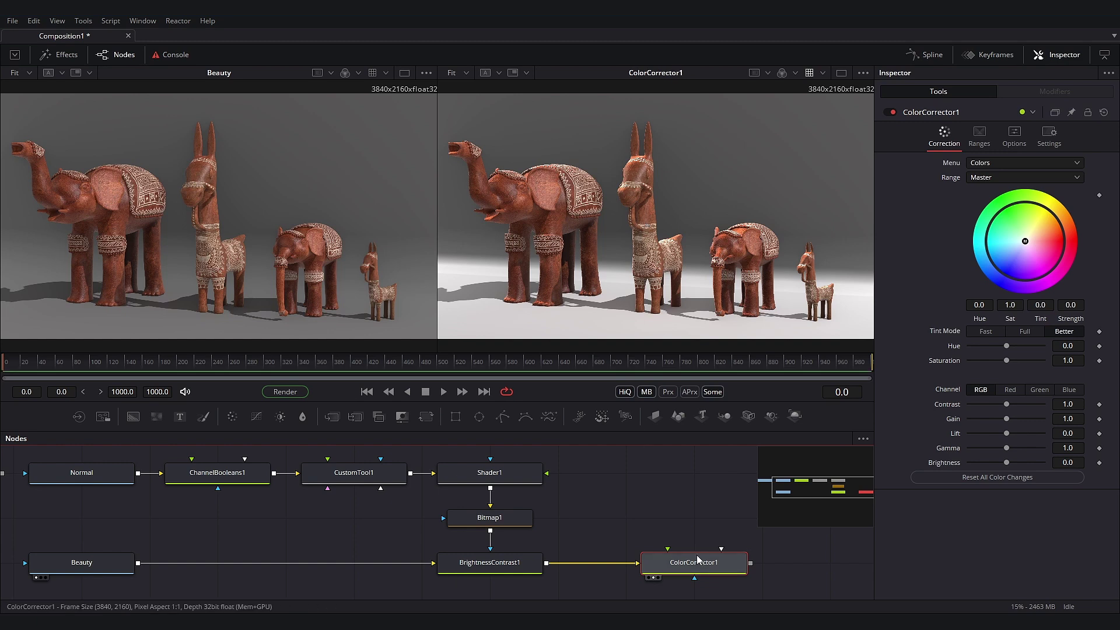
pyautogui.moveTo(1024, 241); pyautogui.dragTo(1009, 273)
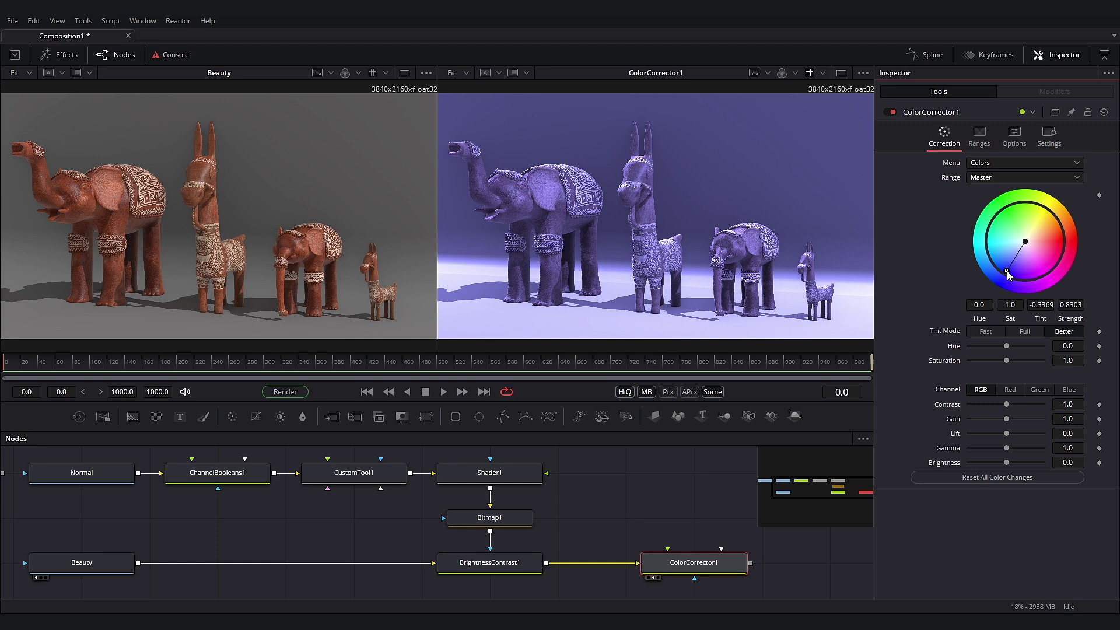
# Duplicate Shader1 and feed the copy from CustomTool1 through a pipe router placed above Shader1
pyautogui.scroll(5, 568, 509)
pyautogui.hscroll(3, 568, 510)
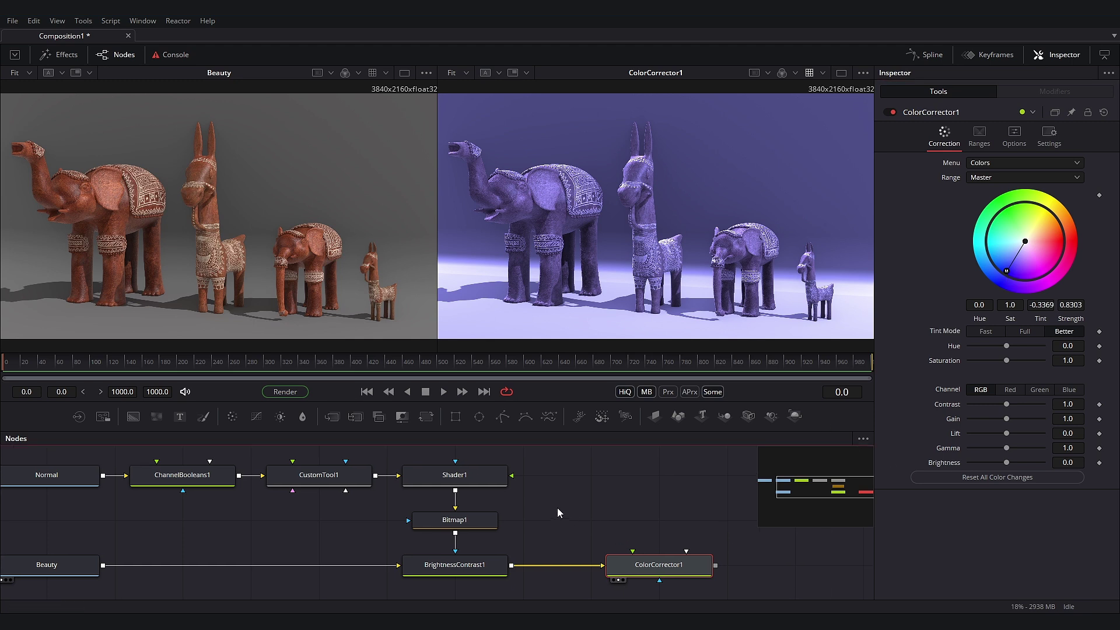
pyautogui.click(442, 530)
pyautogui.hotkey('ctrl', 'c')
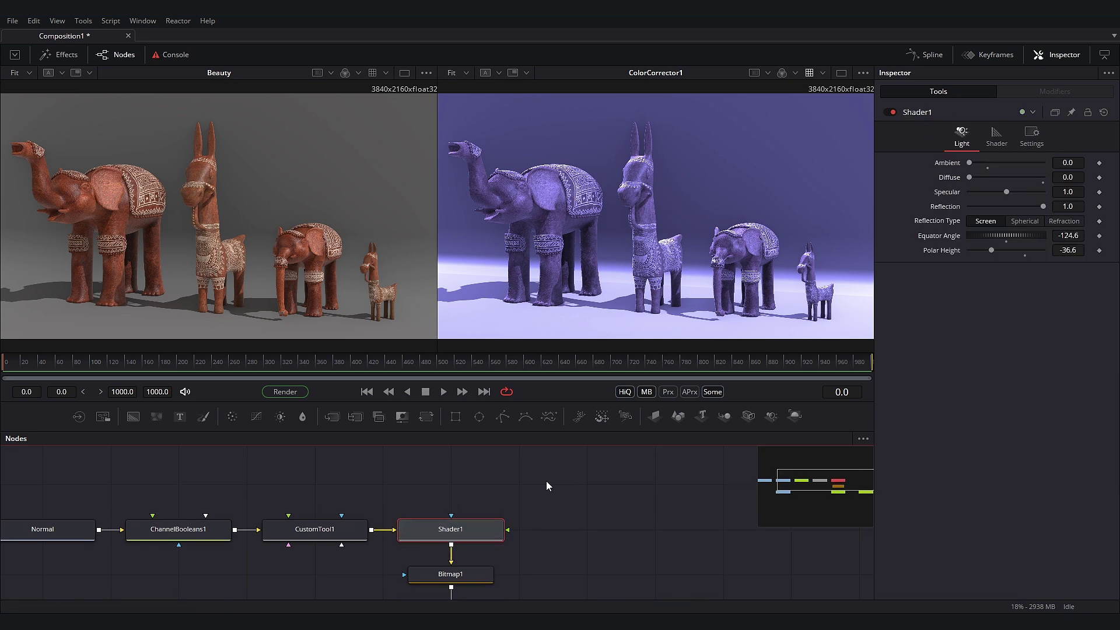
pyautogui.hotkey('ctrl', 'v')
pyautogui.moveTo(371, 529); pyautogui.dragTo(530, 484)
pyautogui.keyDown('ctrl'); pyautogui.click(450, 507); pyautogui.keyUp('ctrl')
pyautogui.moveTo(450, 506); pyautogui.dragTo(449, 482)
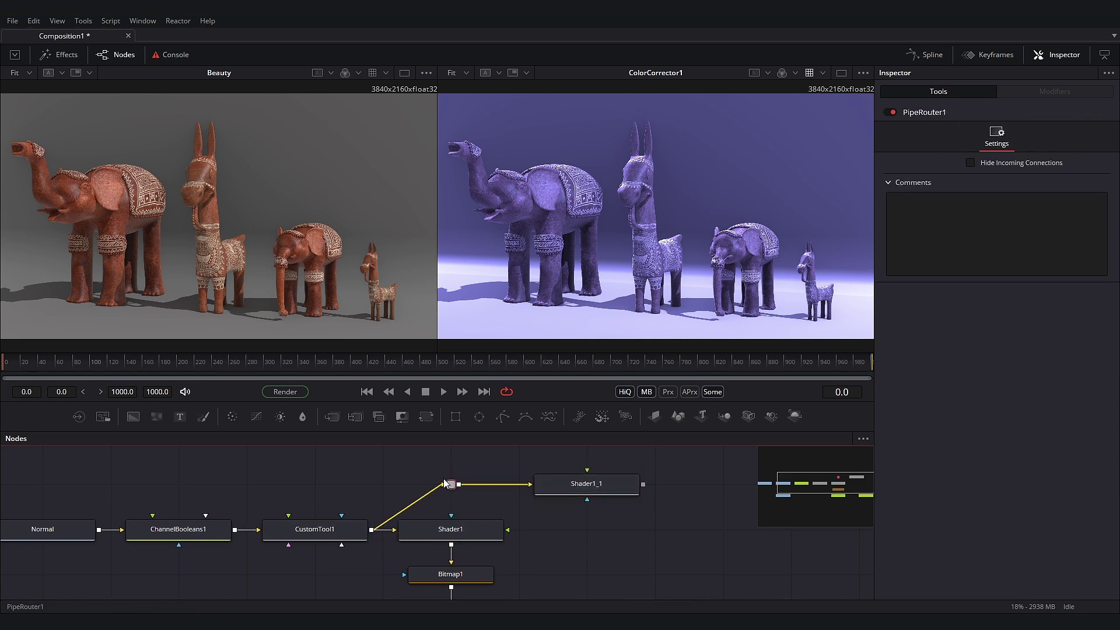
# Duplicate Bitmap1, feed the copy from Shader1_1 and connect it as ColorCorrector1's effect mask
pyautogui.scroll(-2, 443, 478)
pyautogui.hscroll(3, 443, 478)
pyautogui.moveTo(558, 463); pyautogui.dragTo(603, 561)
pyautogui.click(375, 548)
pyautogui.hotkey('ctrl', 'c')
pyautogui.hotkey('ctrl', 'v')
pyautogui.scroll(-1, 647, 540)
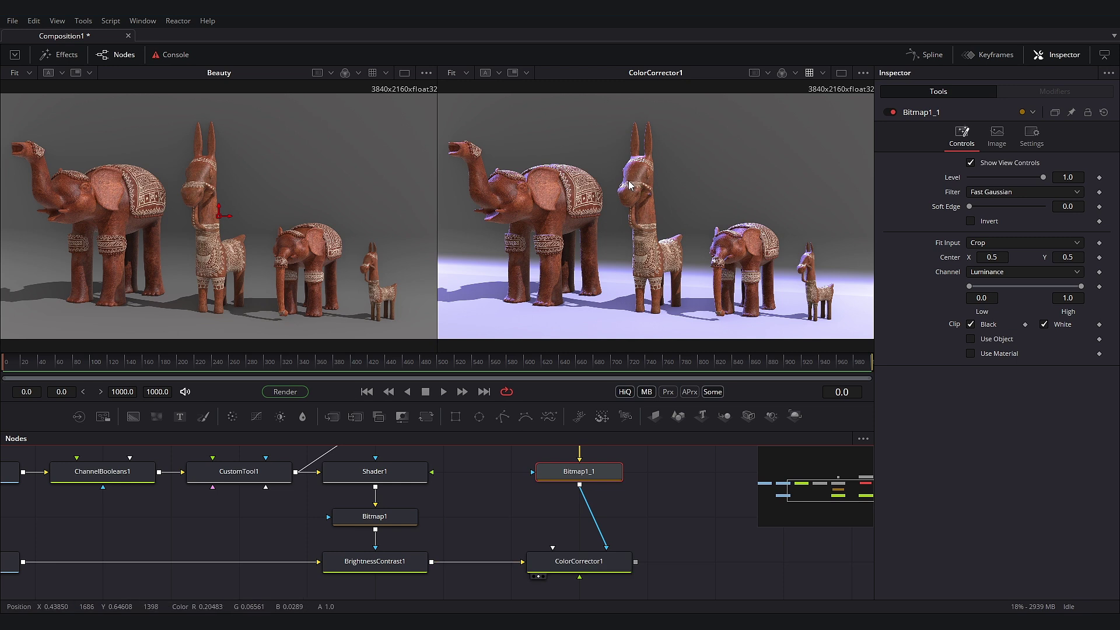
pyautogui.scroll(4, 625, 139)
pyautogui.scroll(-2, 636, 232)
# Adjust the light direction of Shader1_1 by setting its Equator Angle to -98.5
pyautogui.click(606, 567)
pyautogui.scroll(2, 606, 560)
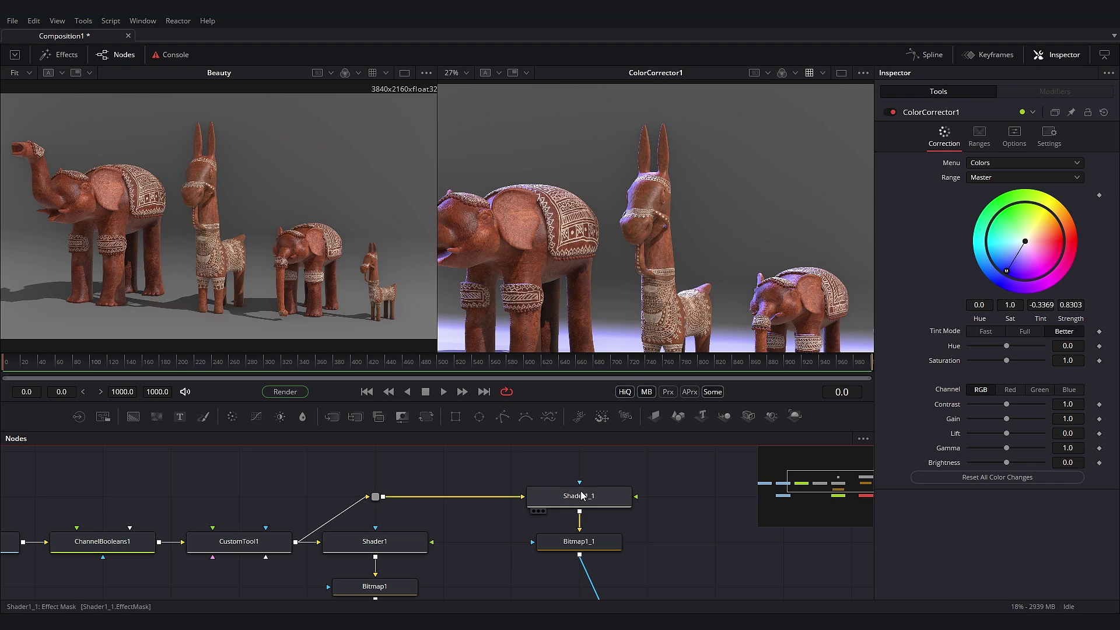
pyautogui.click(577, 496)
pyautogui.moveTo(999, 235); pyautogui.dragTo(1024, 235)
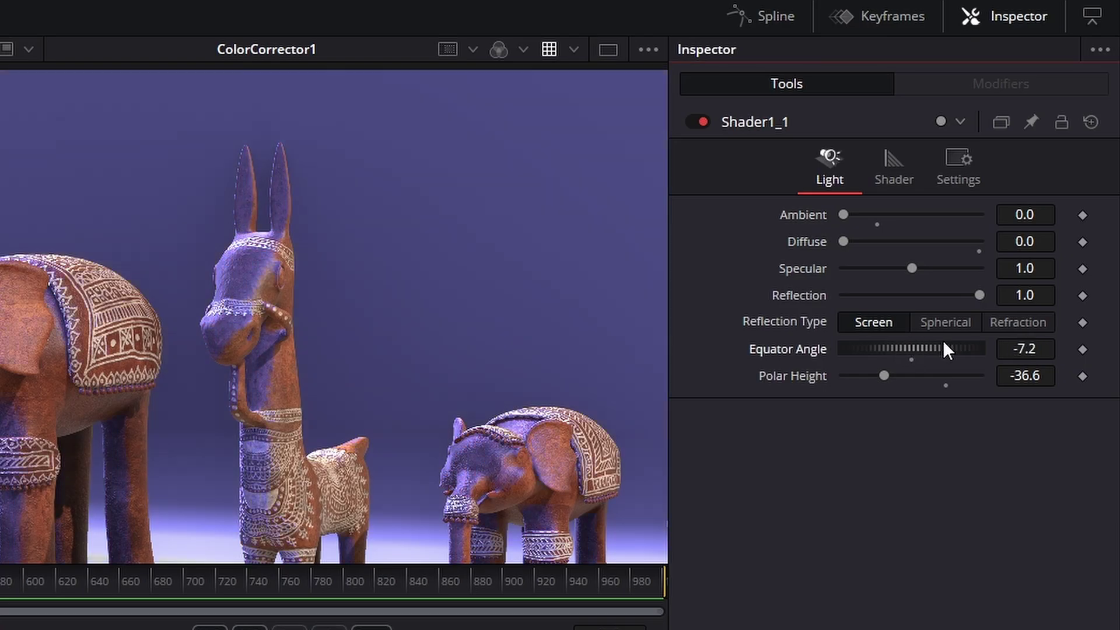
pyautogui.moveTo(943, 344); pyautogui.dragTo(1004, 340)
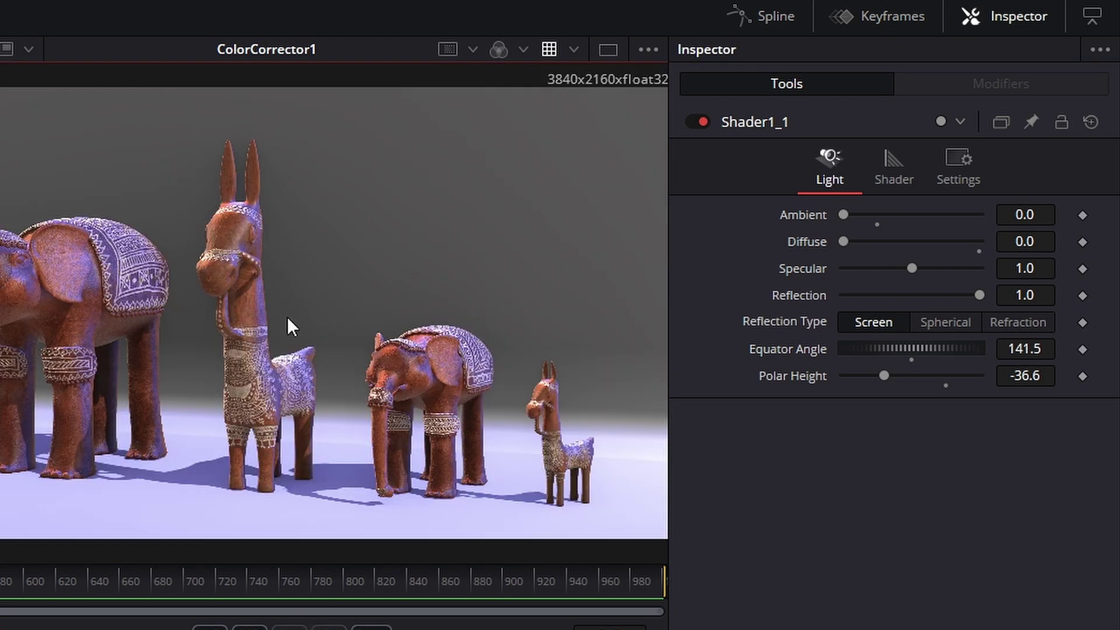
pyautogui.moveTo(954, 351); pyautogui.dragTo(853, 349)
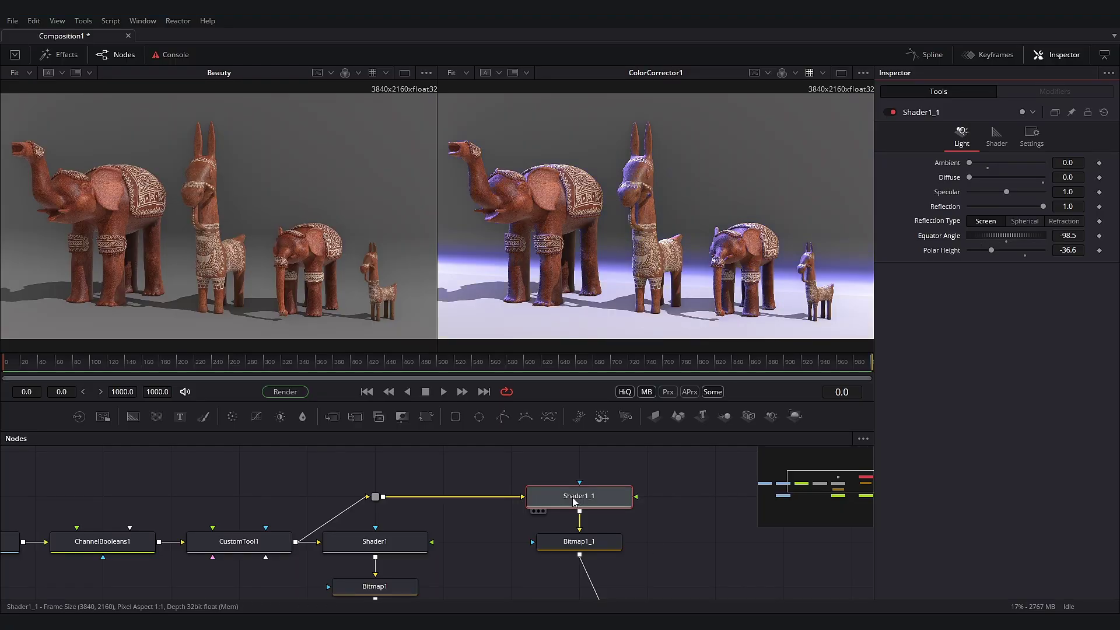
# Duplicate the Beauty, Normal, ChannelBooleans1 and CustomTool1 nodes into empty space, showing Beauty_1 in the first viewer and CustomTool1_1 in the second
pyautogui.scroll(-3, 478, 495)
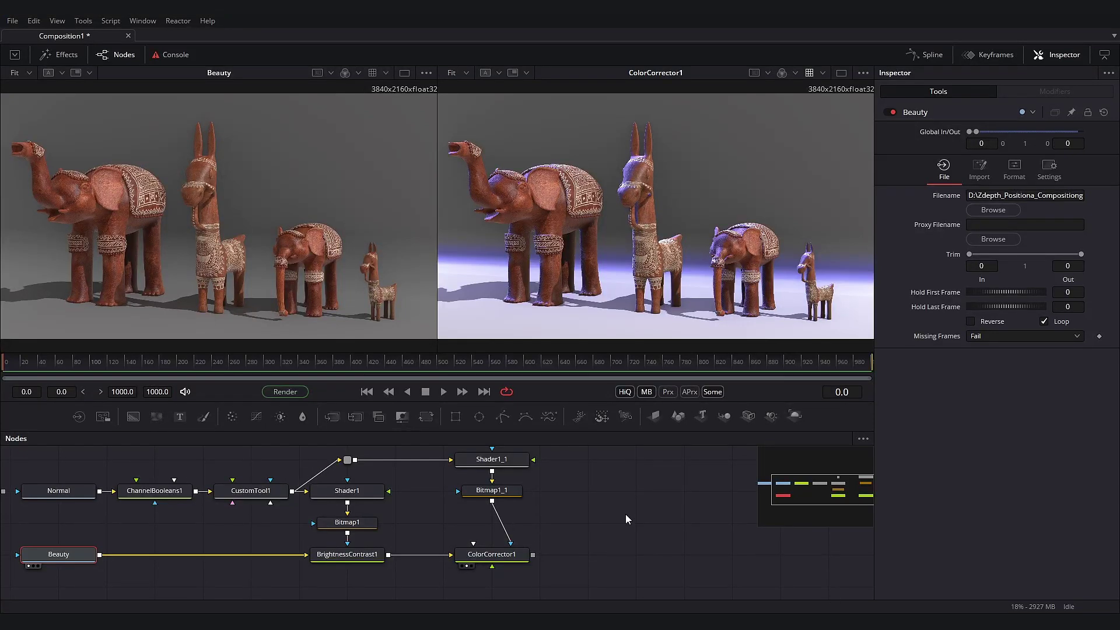
pyautogui.moveTo(56, 463); pyautogui.dragTo(236, 567)
pyautogui.hotkey('ctrl', 'c')
pyautogui.hscroll(8, 344, 516)
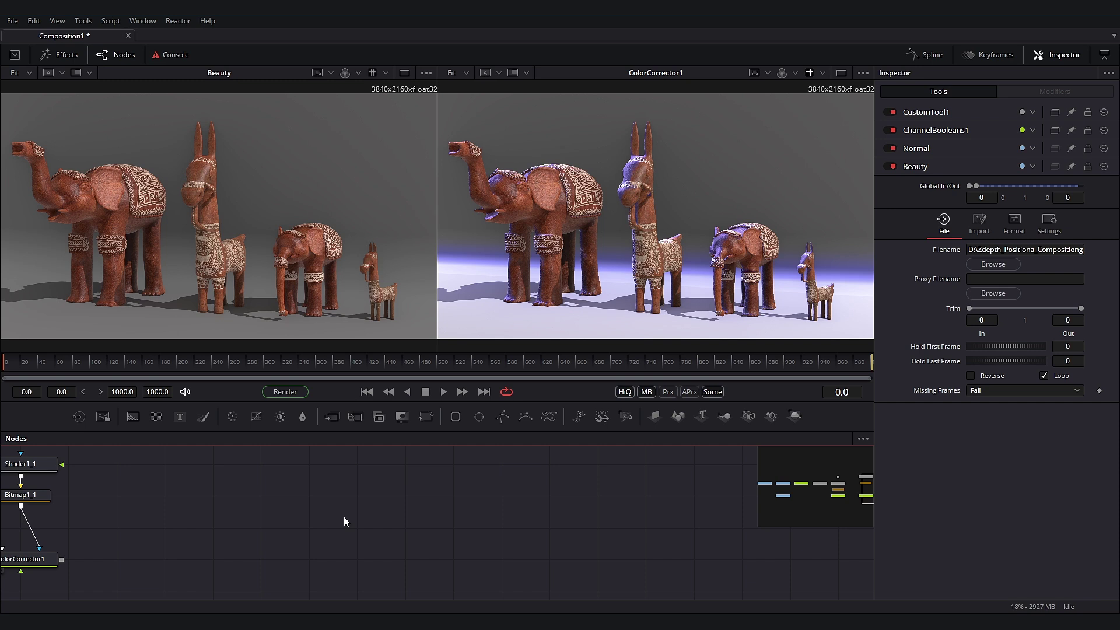
pyautogui.hotkey('ctrl', 'v')
pyautogui.moveTo(293, 551); pyautogui.dragTo(193, 233)
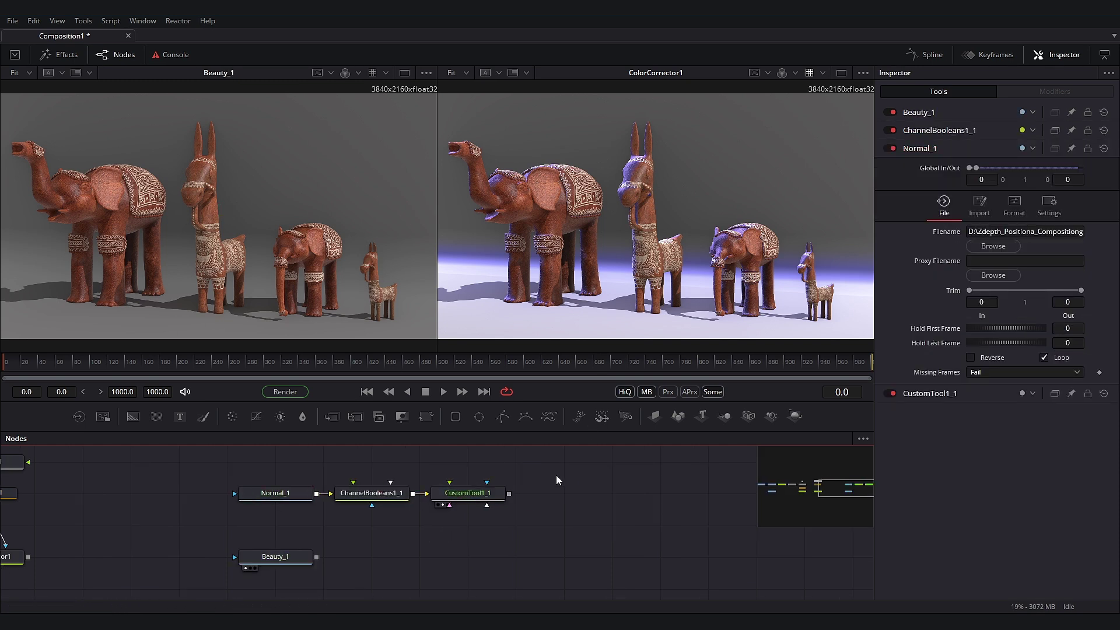
pyautogui.press('2')
pyautogui.hscroll(2, 525, 490)
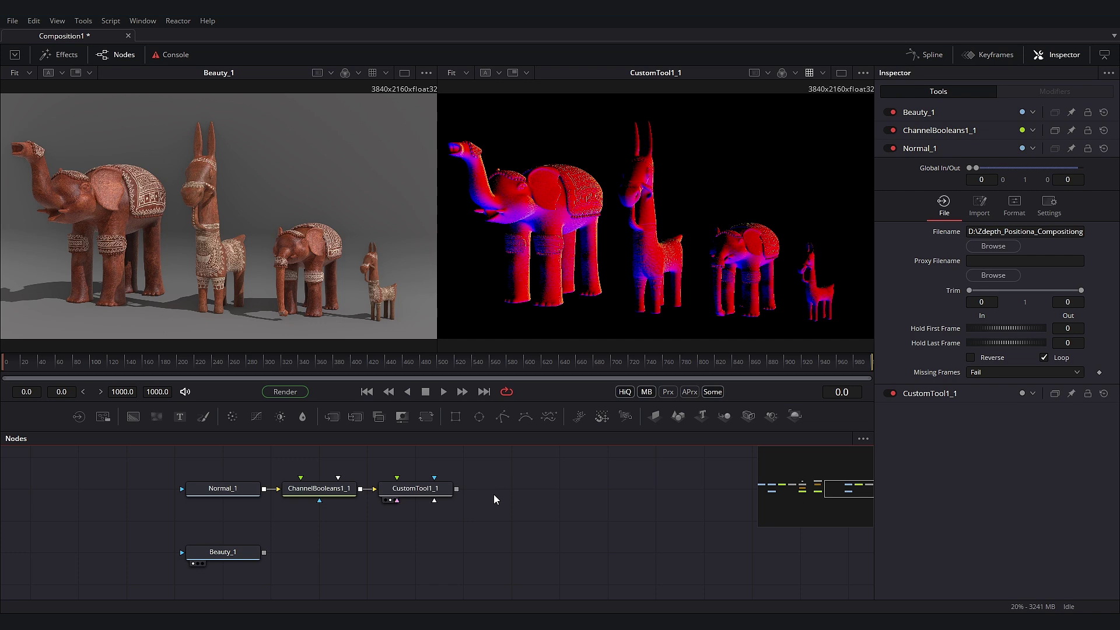
# Add a Relight node beside the duplicated nodes
pyautogui.hotkey('shift', 'space')
pyautogui.write('relight')
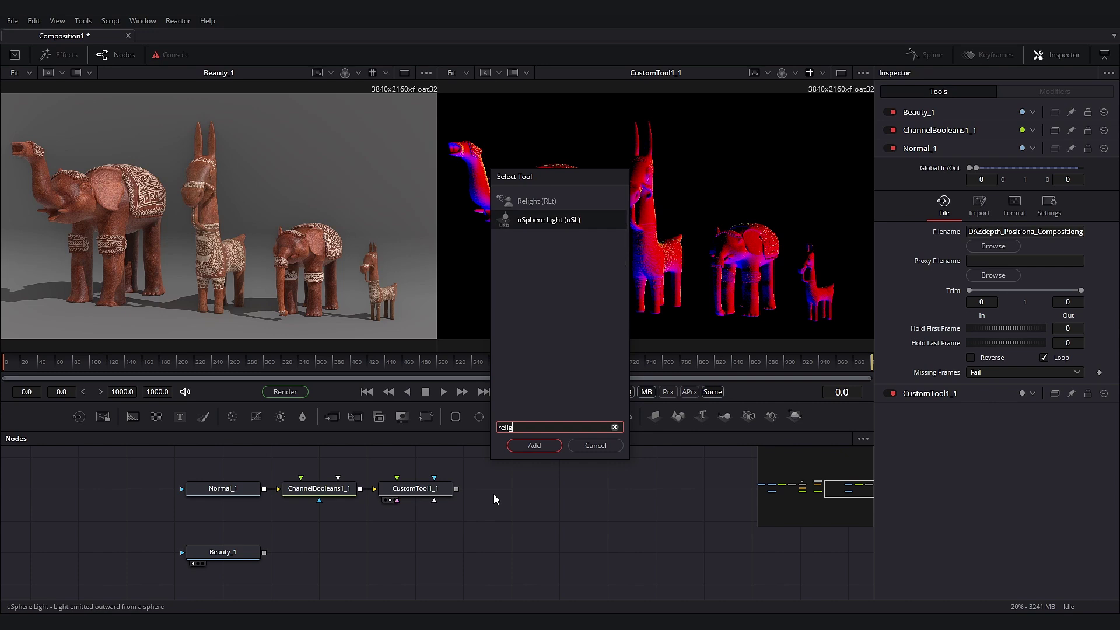
pyautogui.click(532, 446)
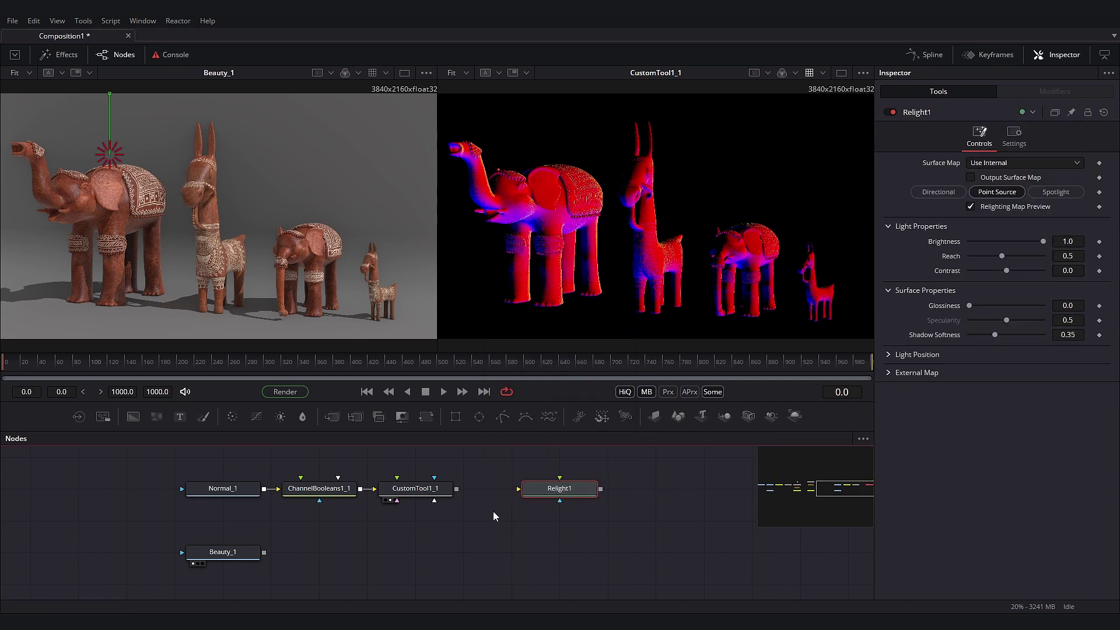
pyautogui.rightClick(345, 469)
pyautogui.moveTo(408, 228)
pyautogui.moveTo(537, 345)
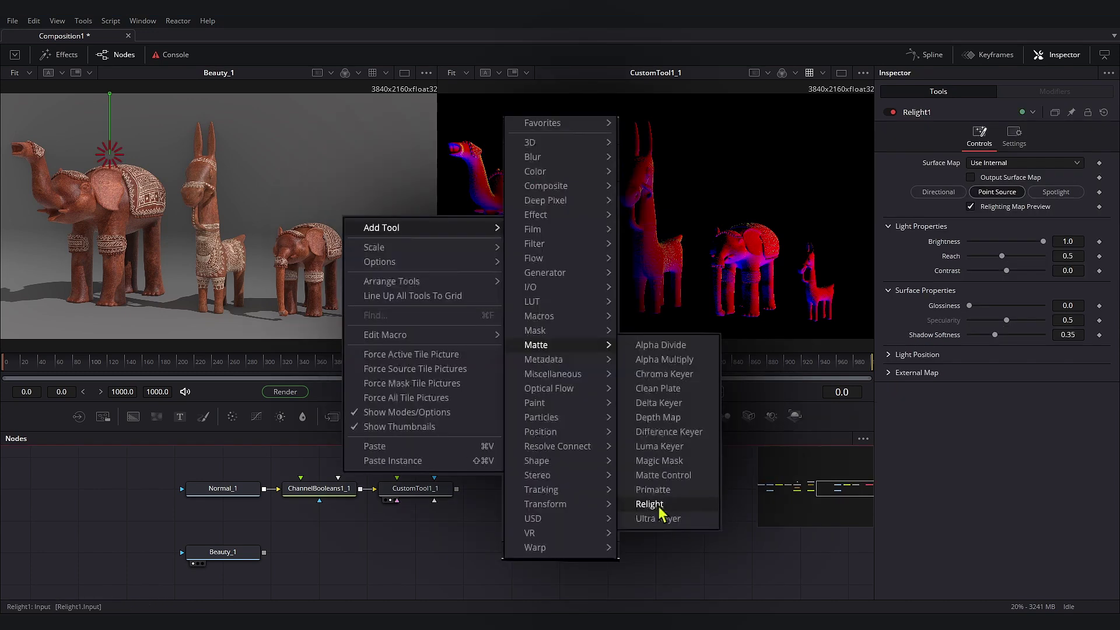
pyautogui.press('Escape')
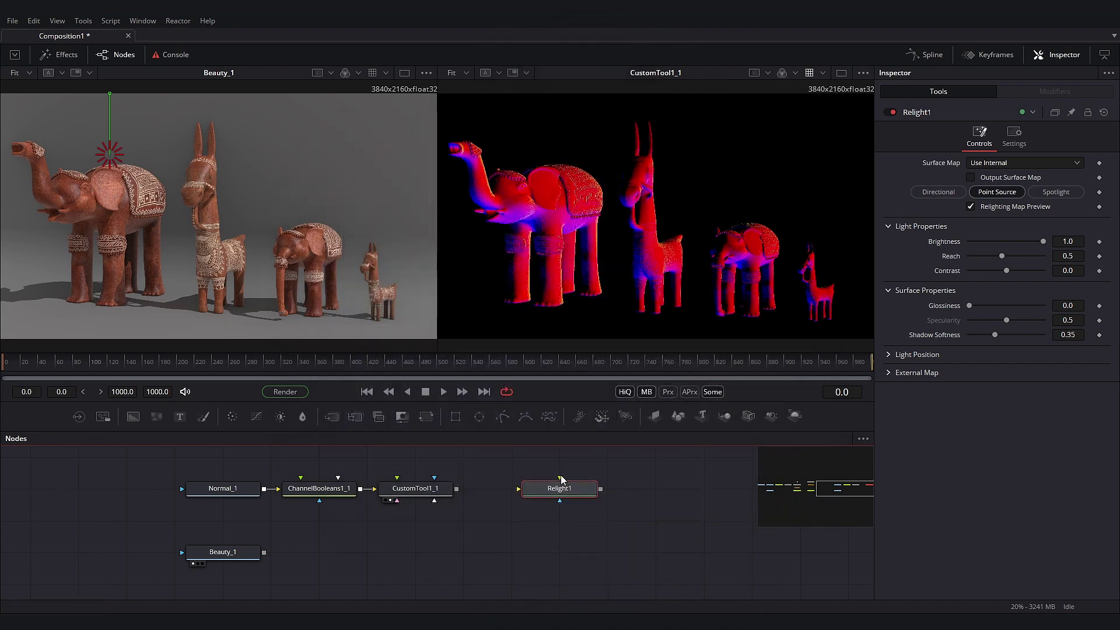
# Feed Beauty_1 and CustomTool1_1 into Relight1, showing Relight1 in the first viewer and Beauty_1 in the second
pyautogui.moveTo(544, 492); pyautogui.dragTo(547, 525)
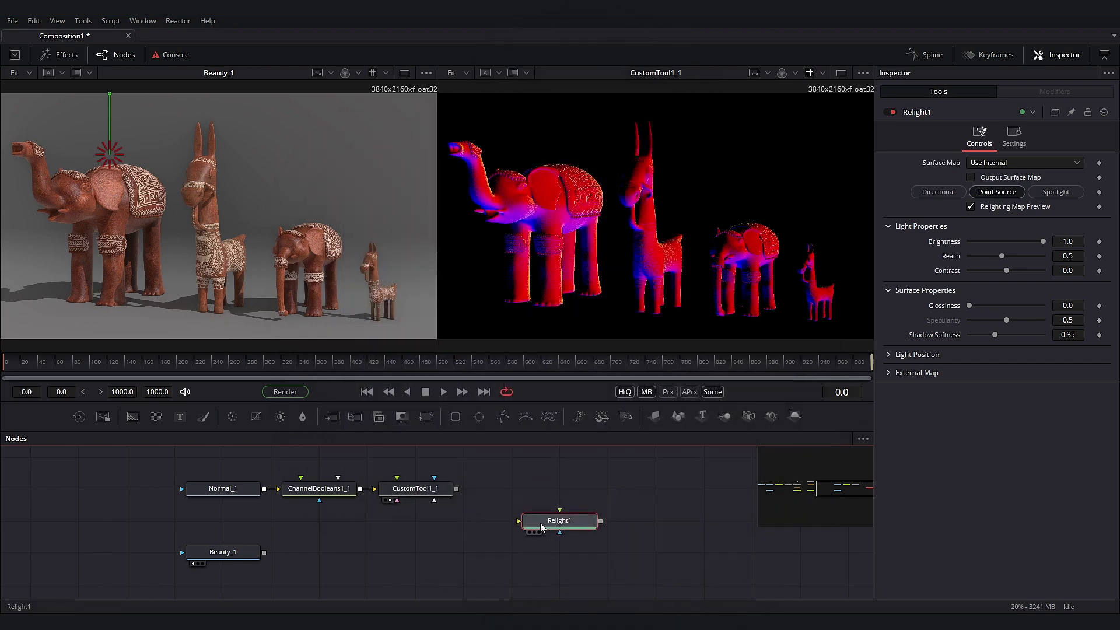
pyautogui.moveTo(264, 551); pyautogui.dragTo(416, 511)
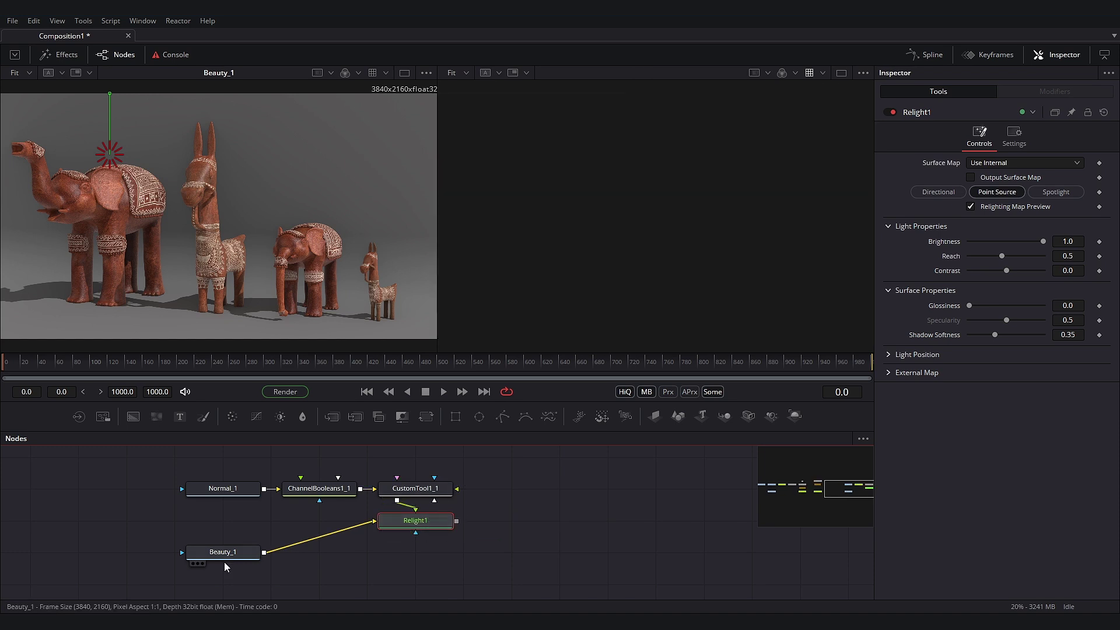
pyautogui.press('1')
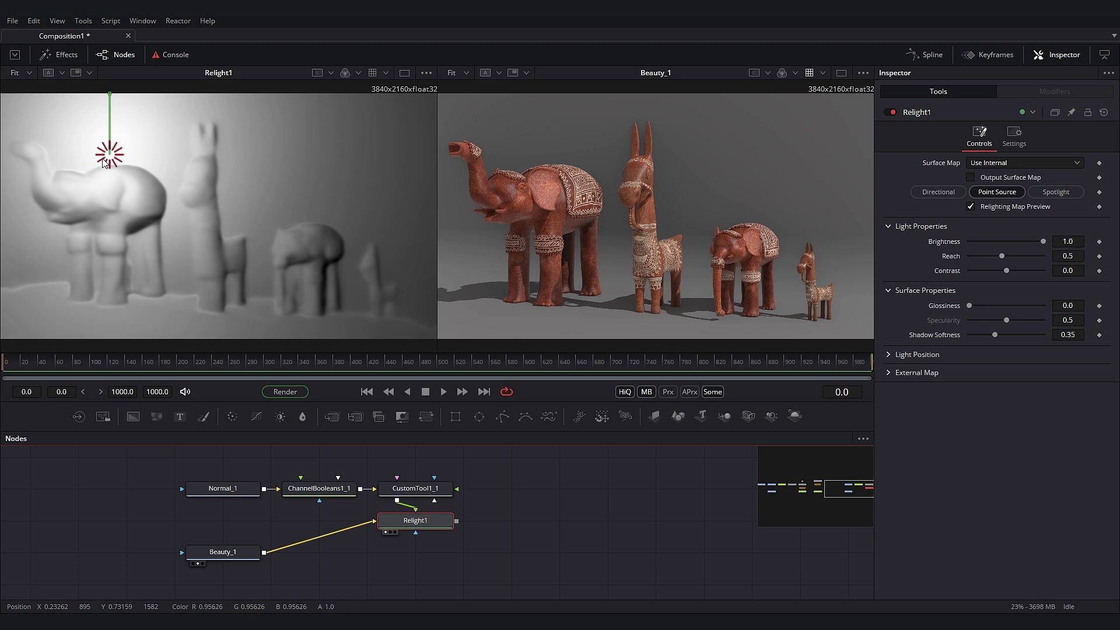
# Try Relight1's Point Source, Directional and Spotlight modes, repositioning the light in each and ending with the Spotlight beside the llama
pyautogui.moveTo(110, 162); pyautogui.dragTo(118, 180)
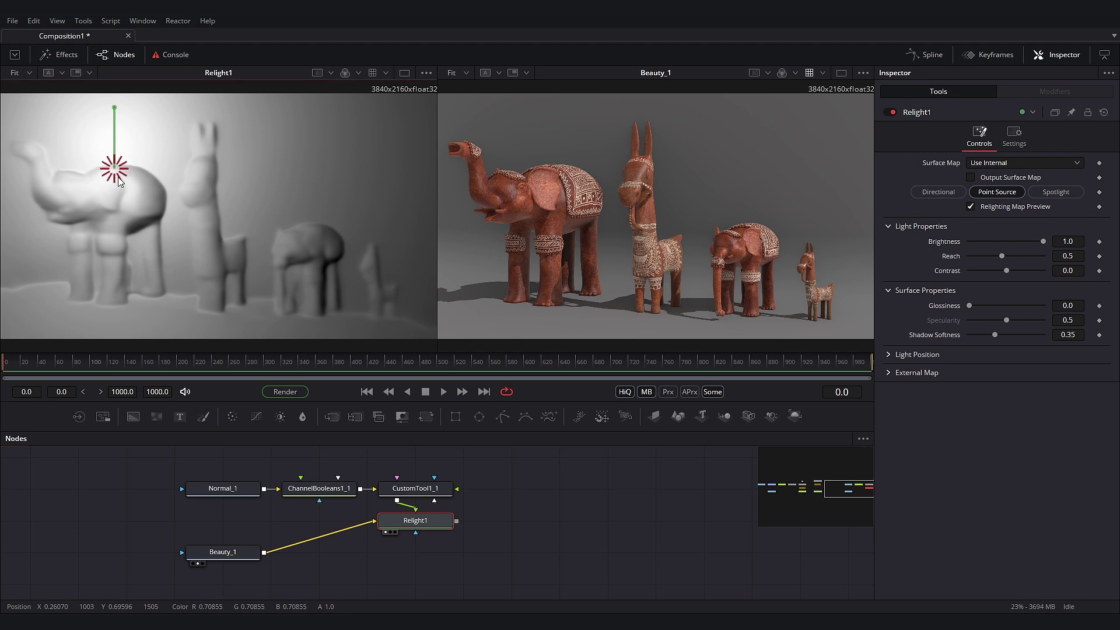
pyautogui.moveTo(119, 181)
pyautogui.mouseDown()
pyautogui.moveTo(92, 167)
pyautogui.moveTo(228, 150)
pyautogui.moveTo(396, 174)
pyautogui.moveTo(401, 220)
pyautogui.moveTo(410, 139)
pyautogui.moveTo(269, 189)
pyautogui.moveTo(270, 106)
pyautogui.mouseUp()
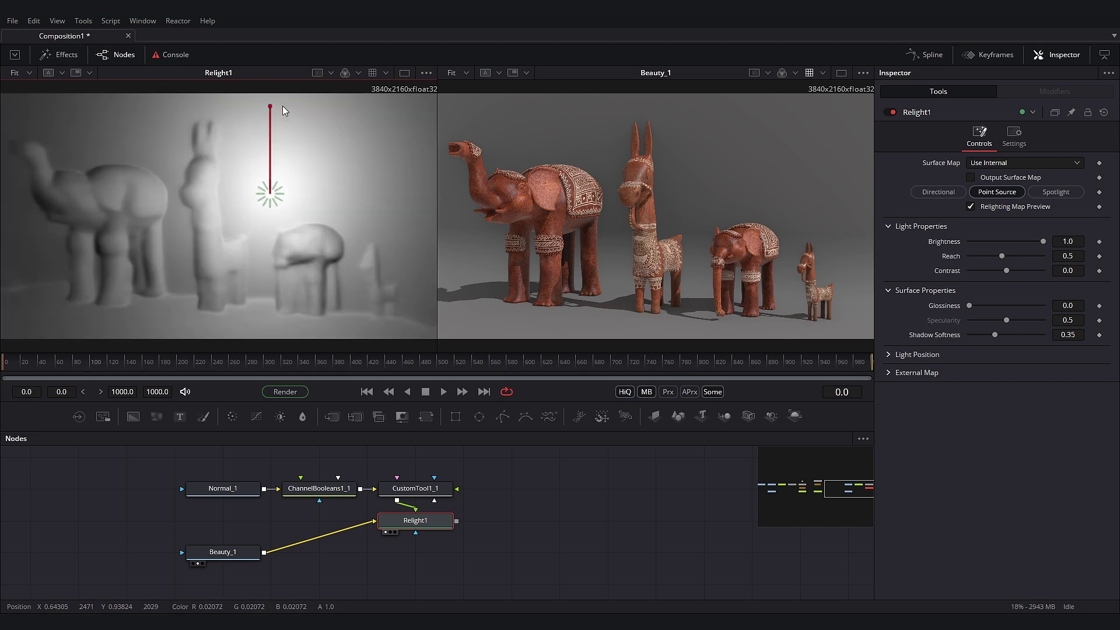
pyautogui.click(938, 192)
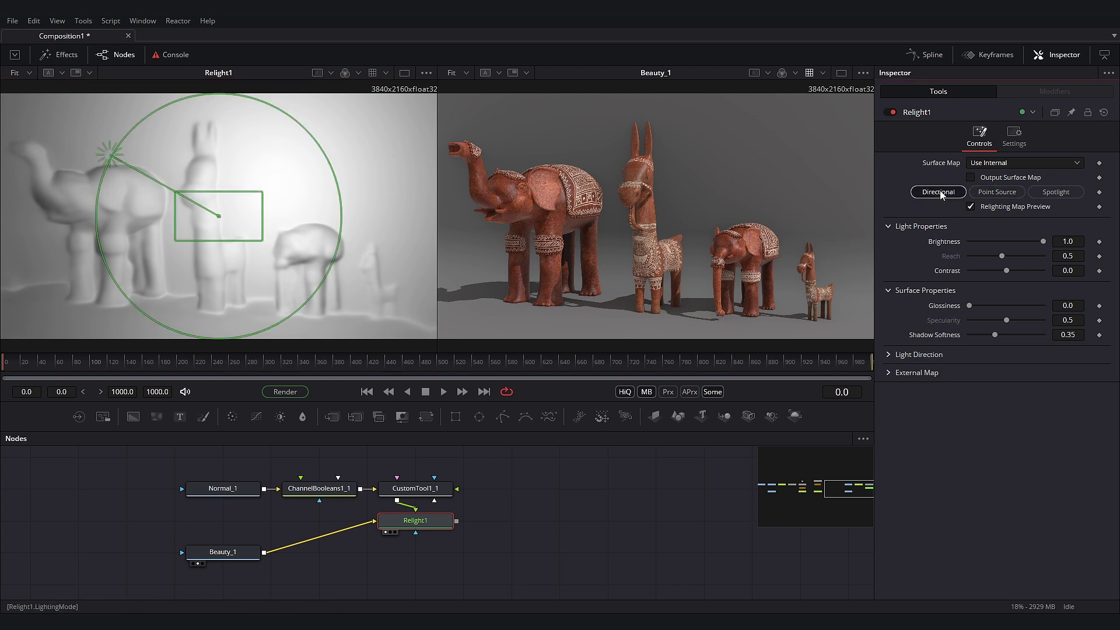
pyautogui.moveTo(120, 172)
pyautogui.mouseDown()
pyautogui.moveTo(112, 162)
pyautogui.moveTo(283, 110)
pyautogui.moveTo(415, 190)
pyautogui.mouseUp()
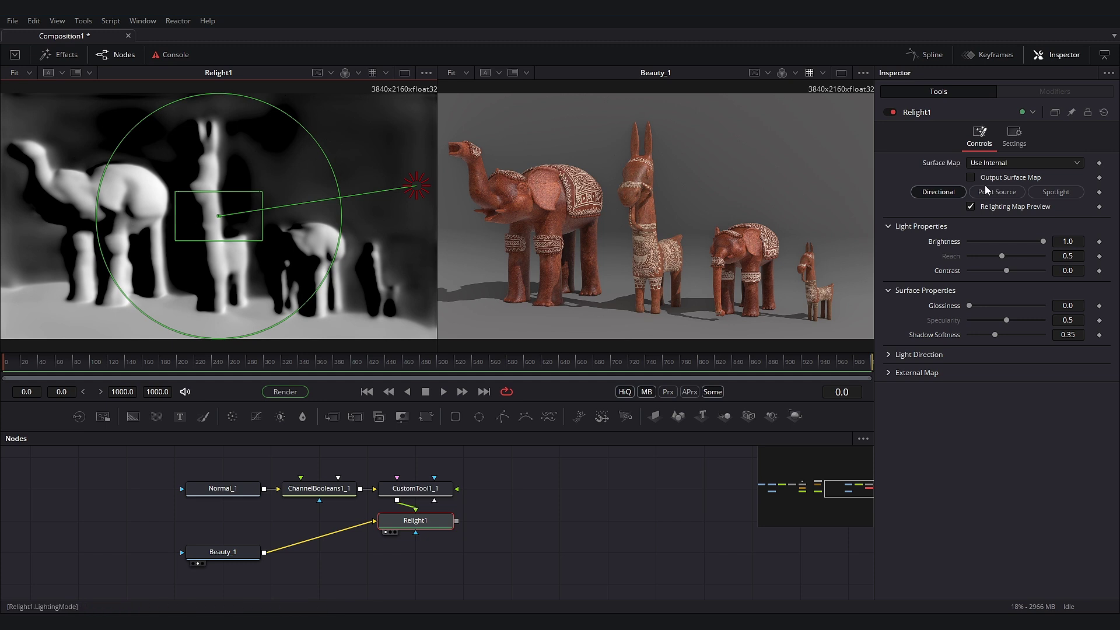
pyautogui.click(1054, 192)
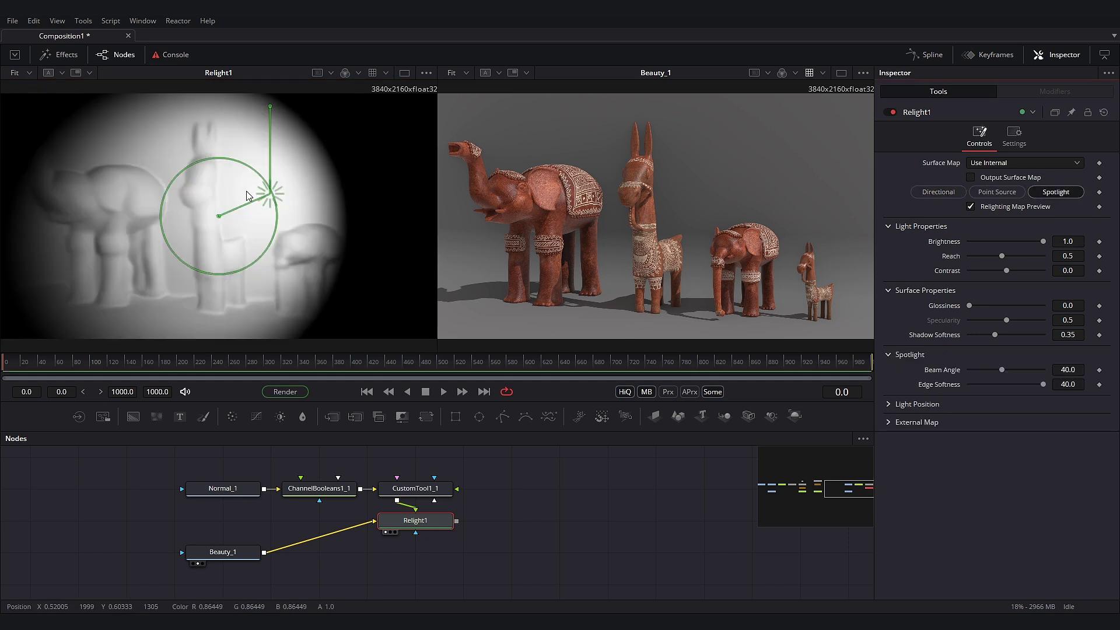
pyautogui.moveTo(257, 201)
pyautogui.mouseDown()
pyautogui.moveTo(50, 225)
pyautogui.moveTo(65, 201)
pyautogui.moveTo(251, 191)
pyautogui.mouseUp()
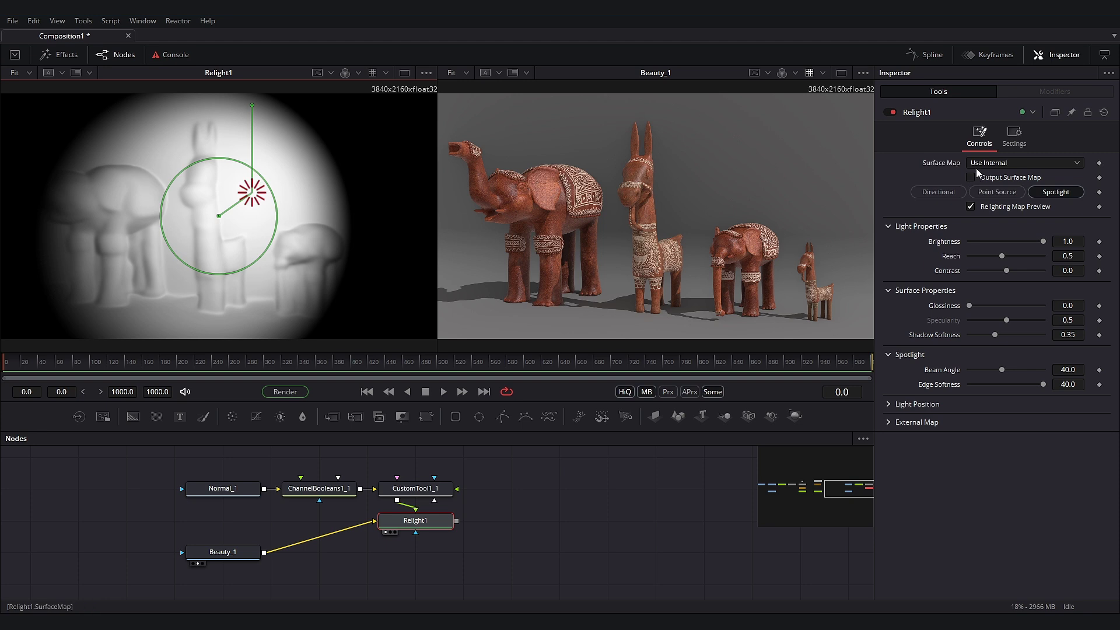
# Set Relight1's Surface Map to Use Normals Input and enable Rescale Oversaturated for the external map
pyautogui.click(972, 163)
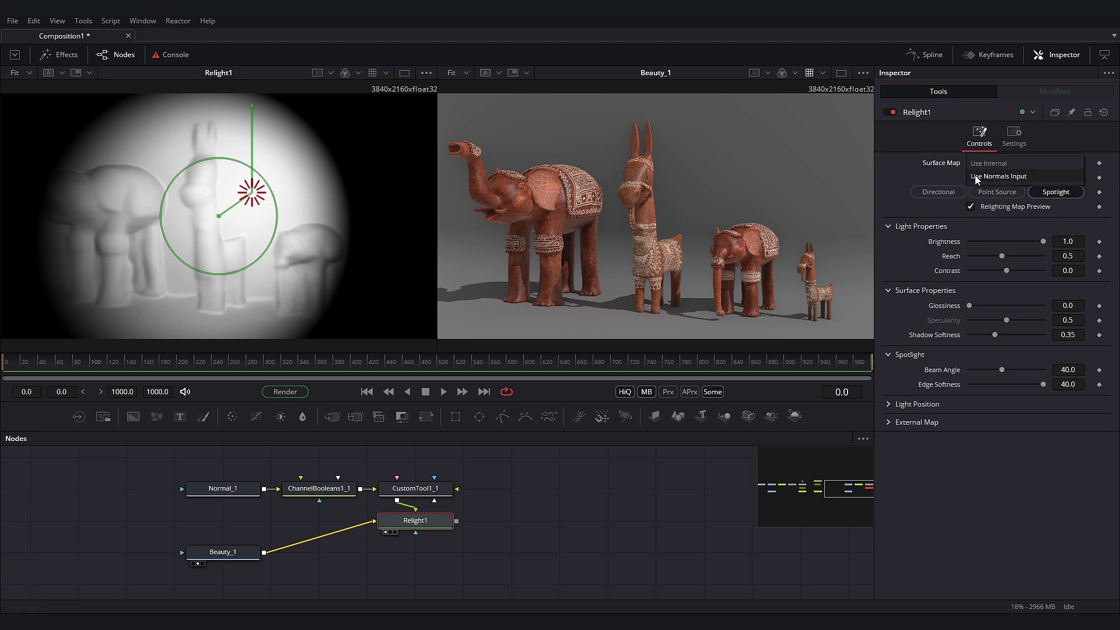
pyautogui.click(975, 176)
pyautogui.click(890, 422)
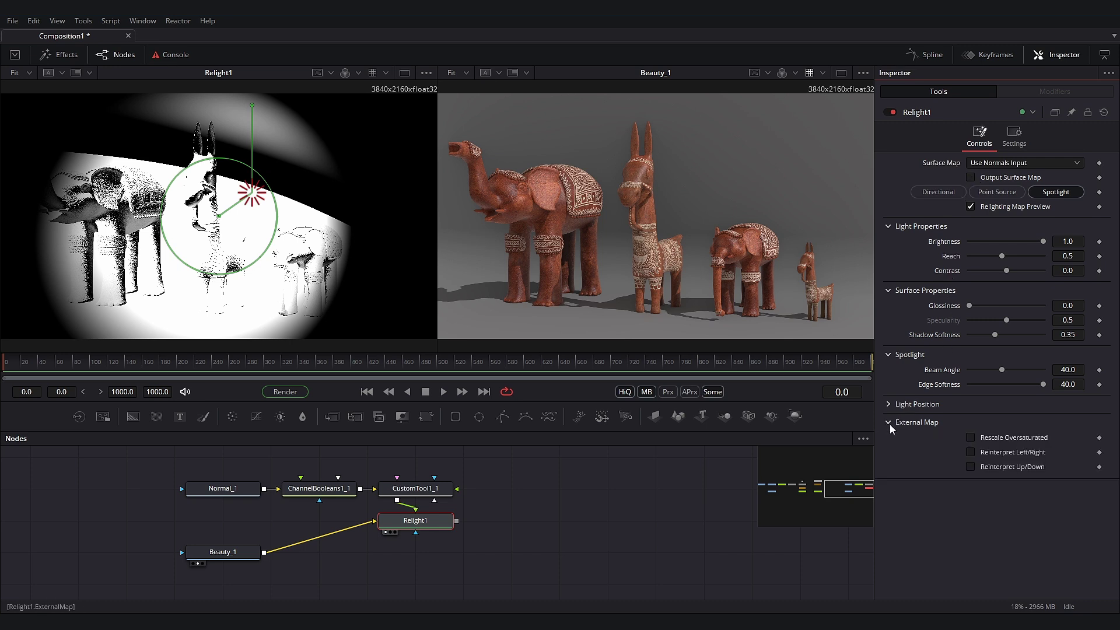
pyautogui.click(970, 438)
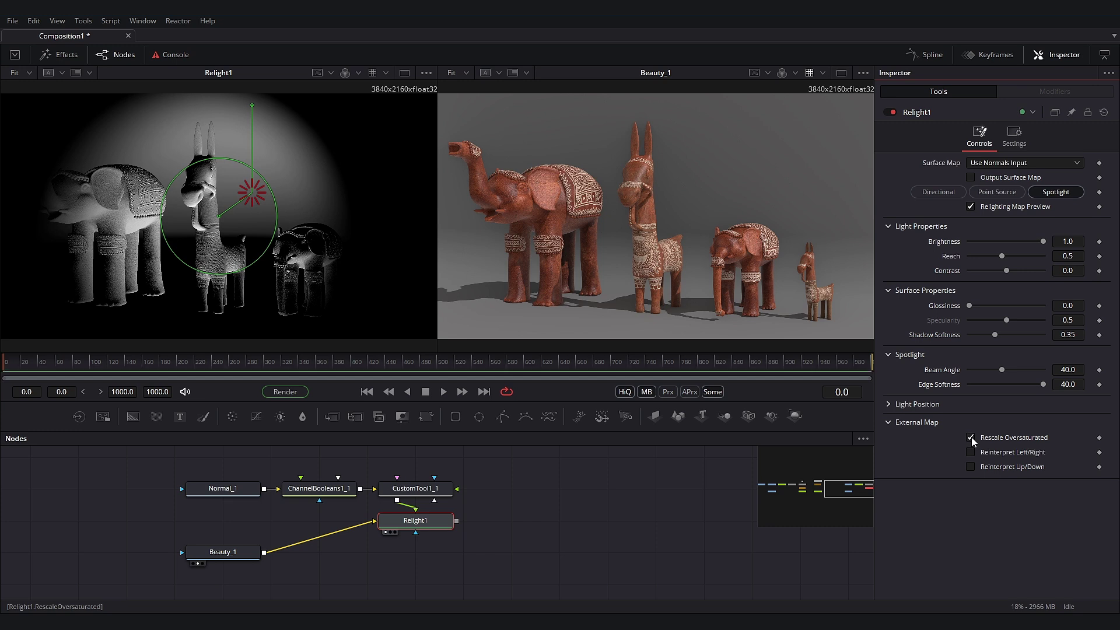
# Set Relight1's Brightness to 5 and reposition the spotlight past the small llama at the edge of the image
pyautogui.click(254, 195)
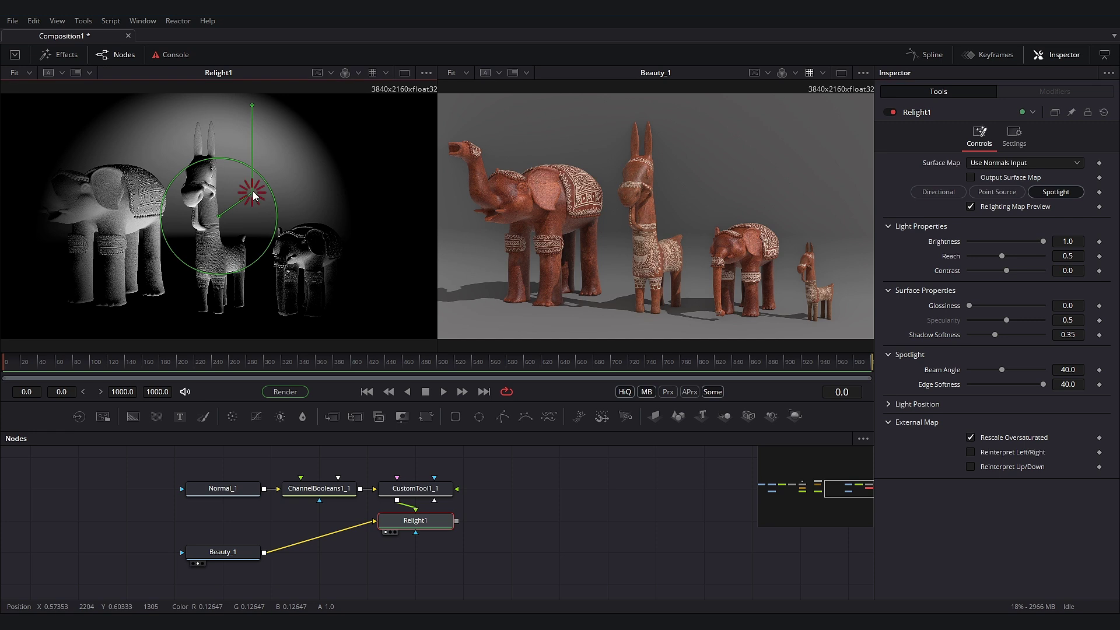
pyautogui.moveTo(254, 195); pyautogui.dragTo(389, 194)
pyautogui.moveTo(390, 109); pyautogui.dragTo(389, 158)
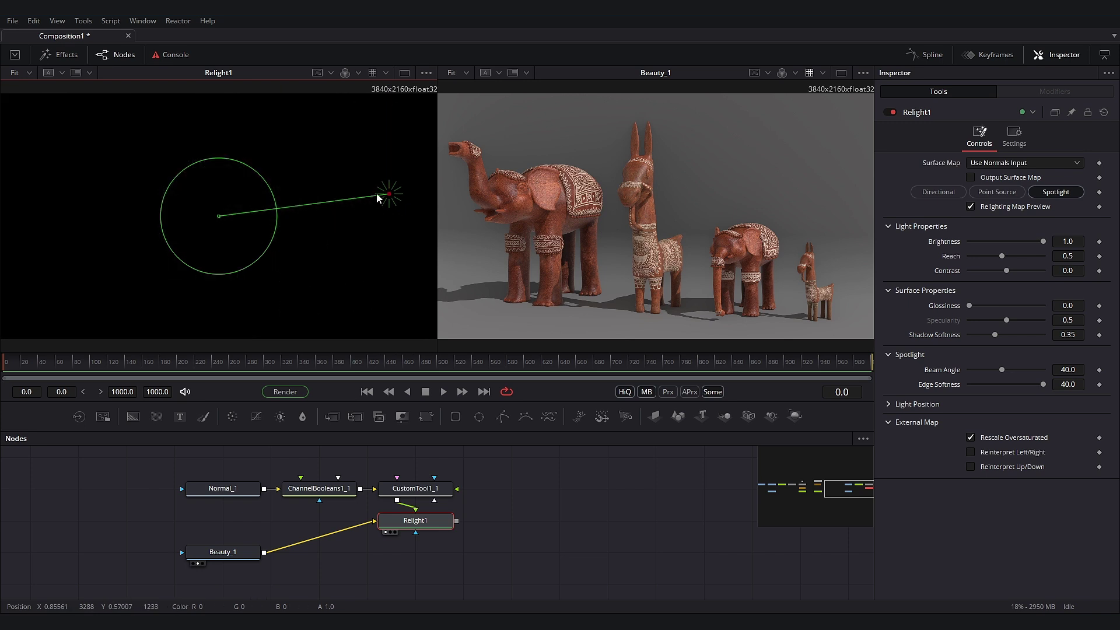
pyautogui.click(1072, 241)
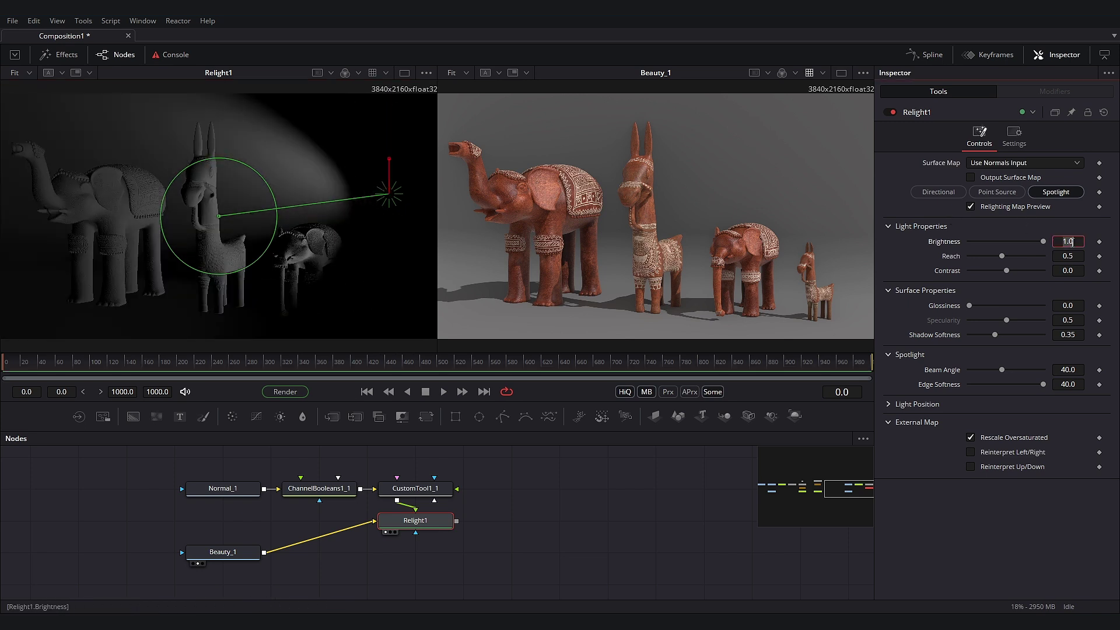
pyautogui.press('Tab')
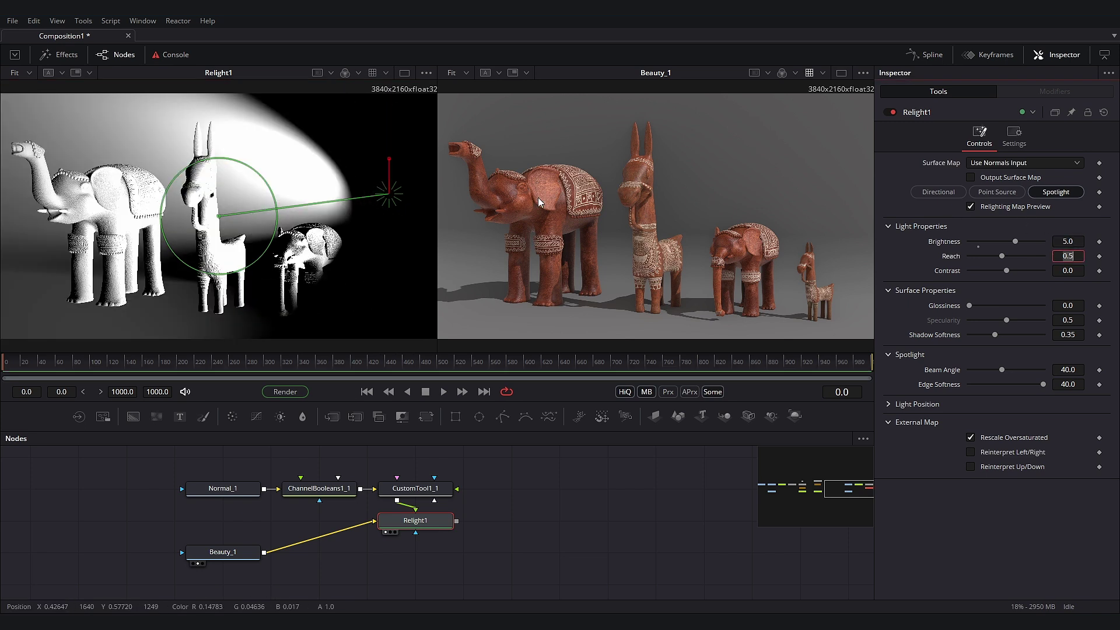
pyautogui.moveTo(391, 161); pyautogui.dragTo(401, 138)
pyautogui.moveTo(389, 195); pyautogui.dragTo(428, 273)
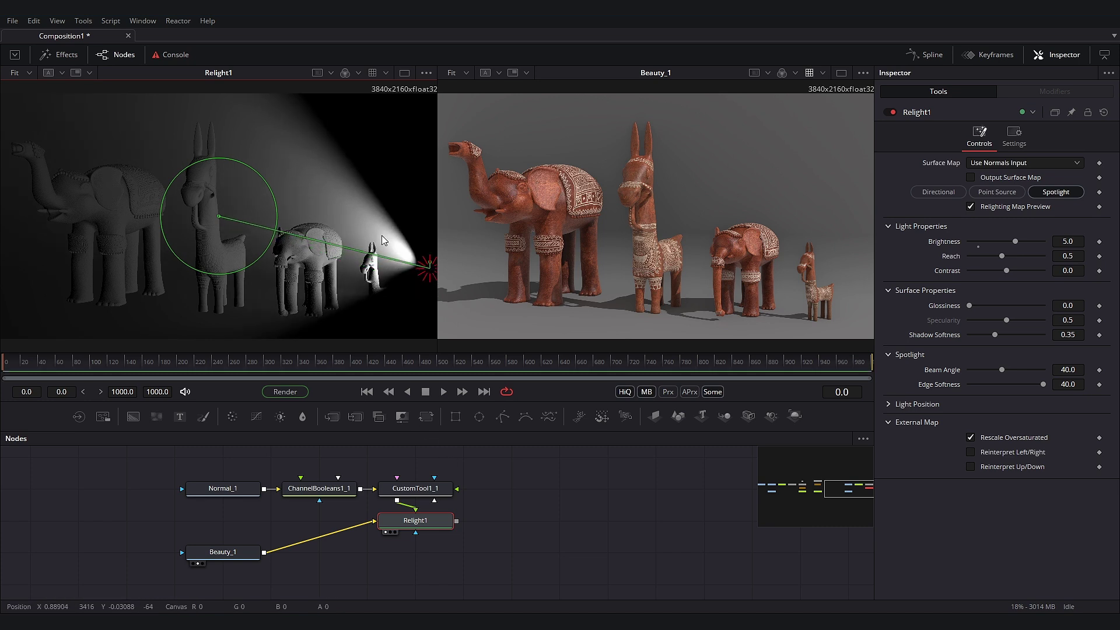
# Add a BrightnessContrast node below Relight1 and a Bitmap mask node between the two
pyautogui.moveTo(281, 423); pyautogui.dragTo(402, 560)
pyautogui.click(219, 552)
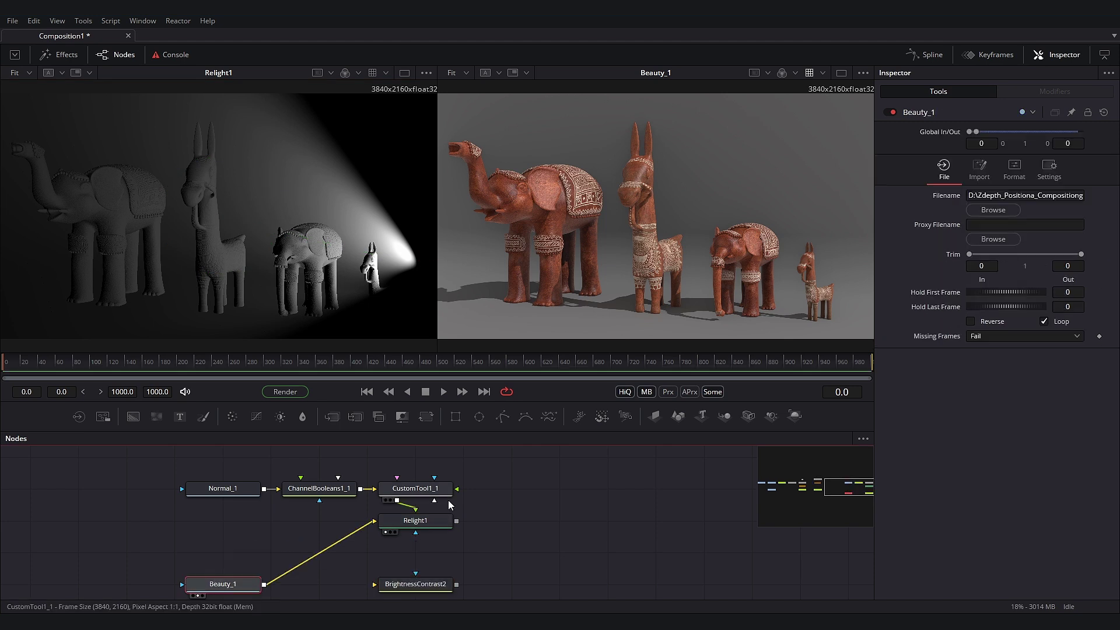
pyautogui.rightClick(498, 499)
pyautogui.moveTo(533, 304)
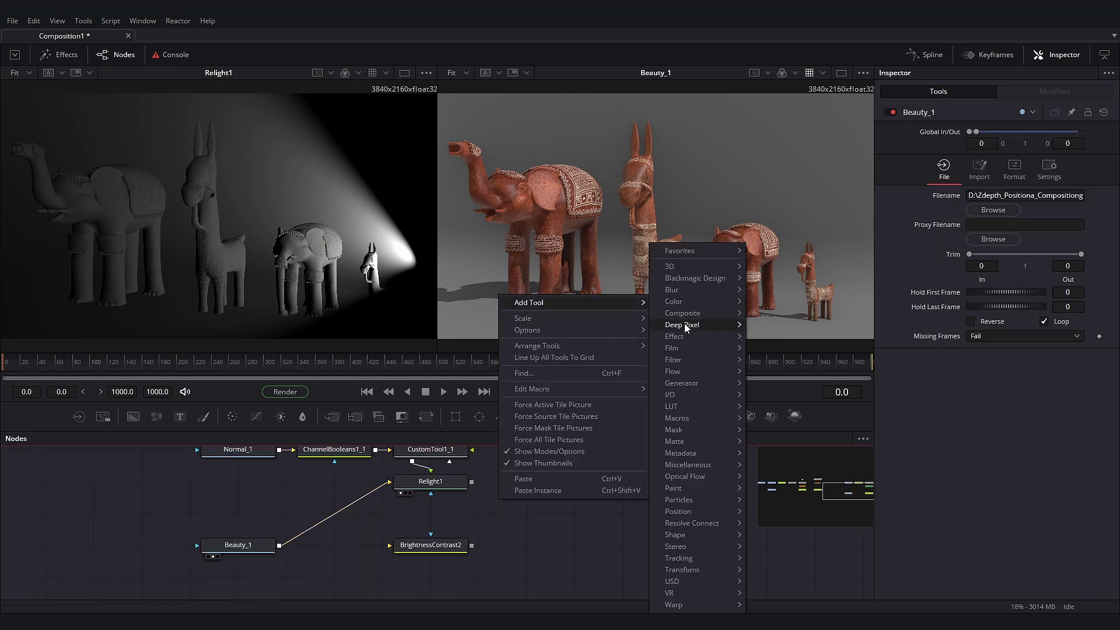
pyautogui.click(768, 431)
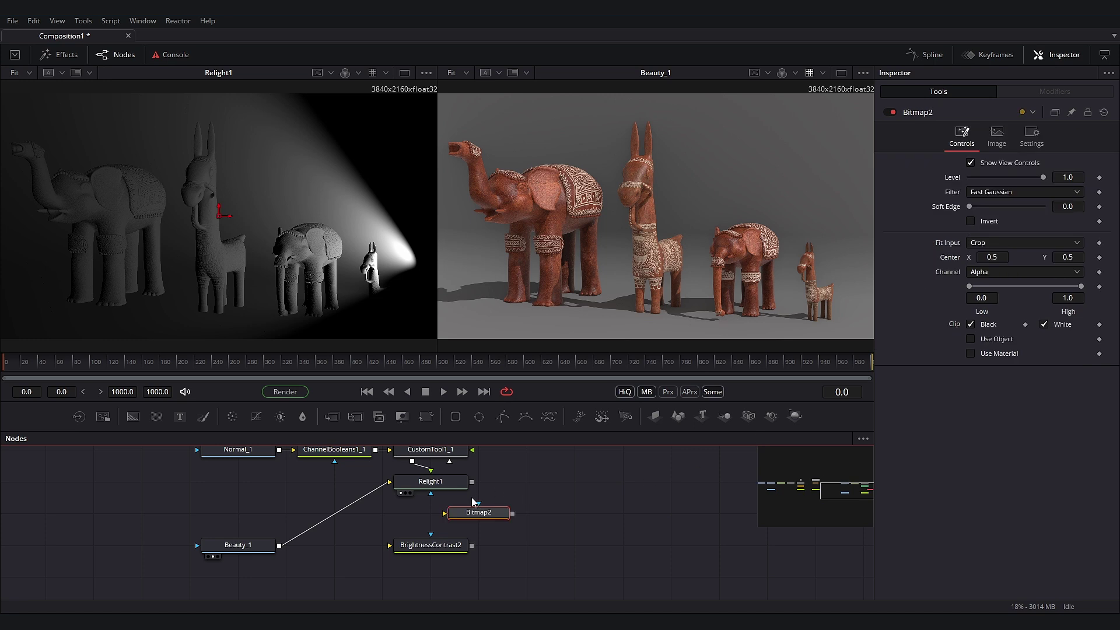
# Feed Relight1 through Bitmap2 into BrightnessContrast2's mask, connect Beauty_1 as its input, and show BrightnessContrast2 in the second viewer
pyautogui.moveTo(512, 512); pyautogui.dragTo(447, 543)
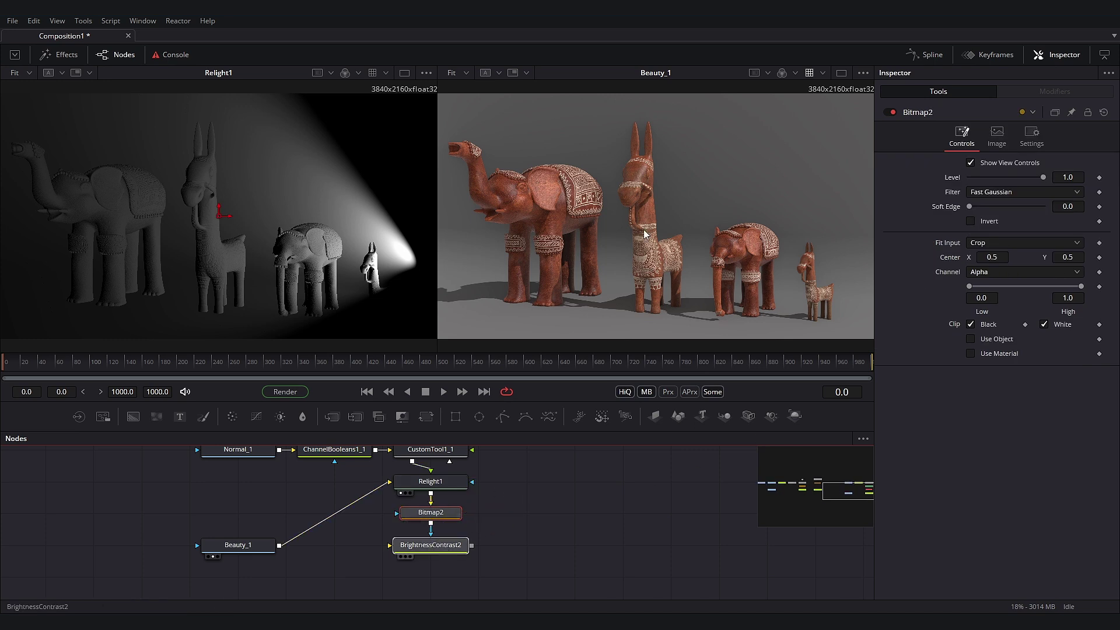
pyautogui.moveTo(431, 545); pyautogui.dragTo(644, 233)
pyautogui.moveTo(279, 545); pyautogui.dragTo(409, 545)
pyautogui.click(420, 547)
# Change the channel that Bitmap2 uses for its mask from Alpha
pyautogui.click(437, 518)
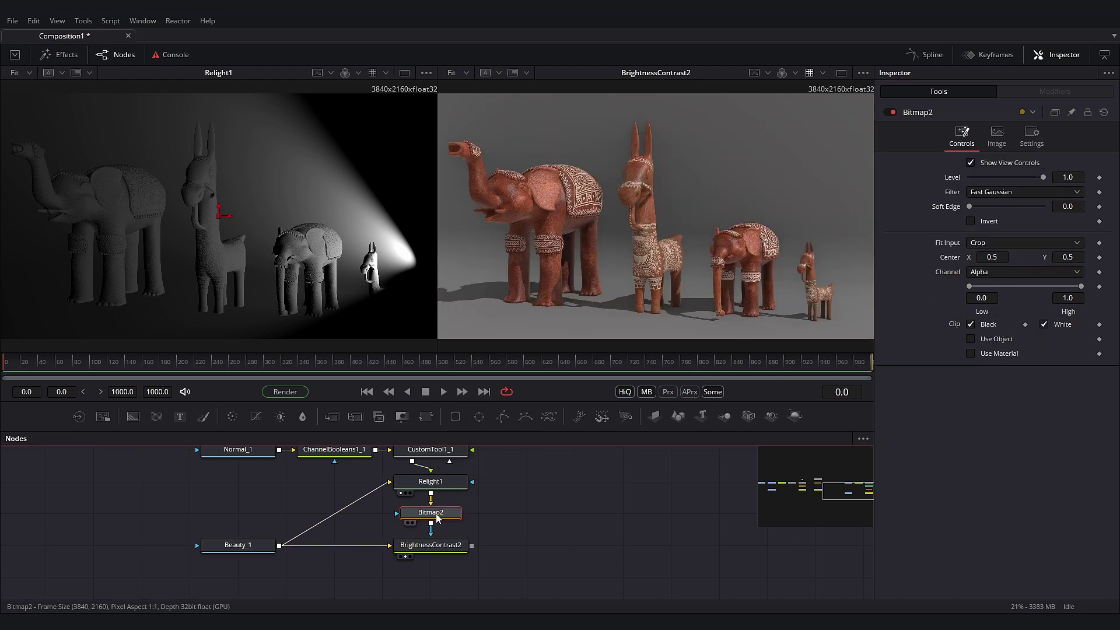
pyautogui.click(988, 275)
pyautogui.click(991, 287)
# Set BrightnessContrast2's Gain to 10
pyautogui.click(445, 547)
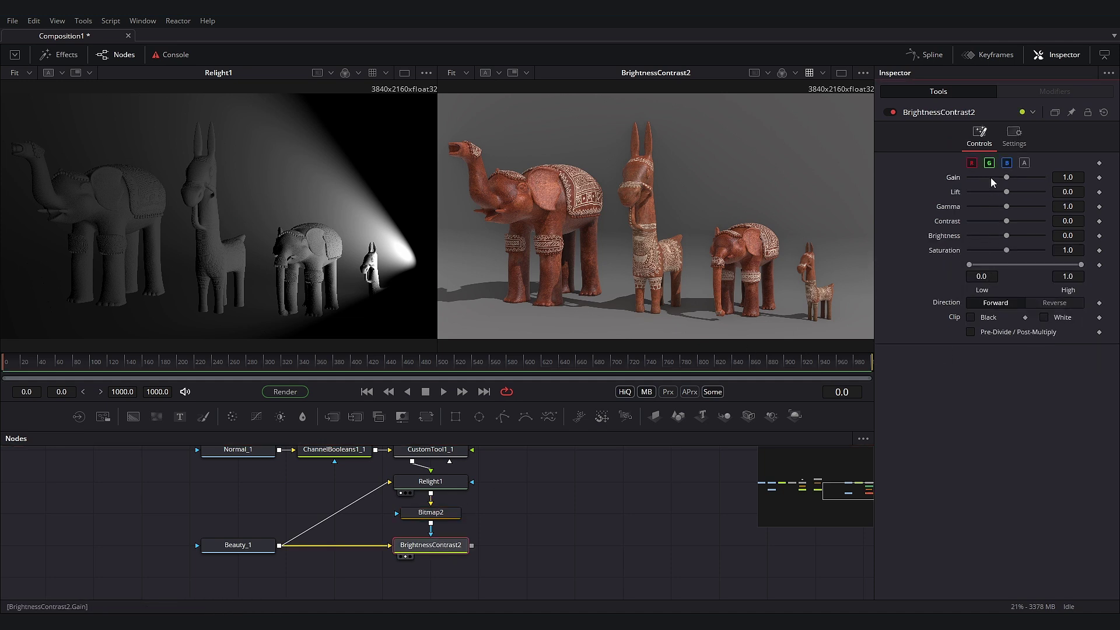
pyautogui.doubleClick(1079, 179)
pyautogui.write('5.00')
pyautogui.press('Tab')
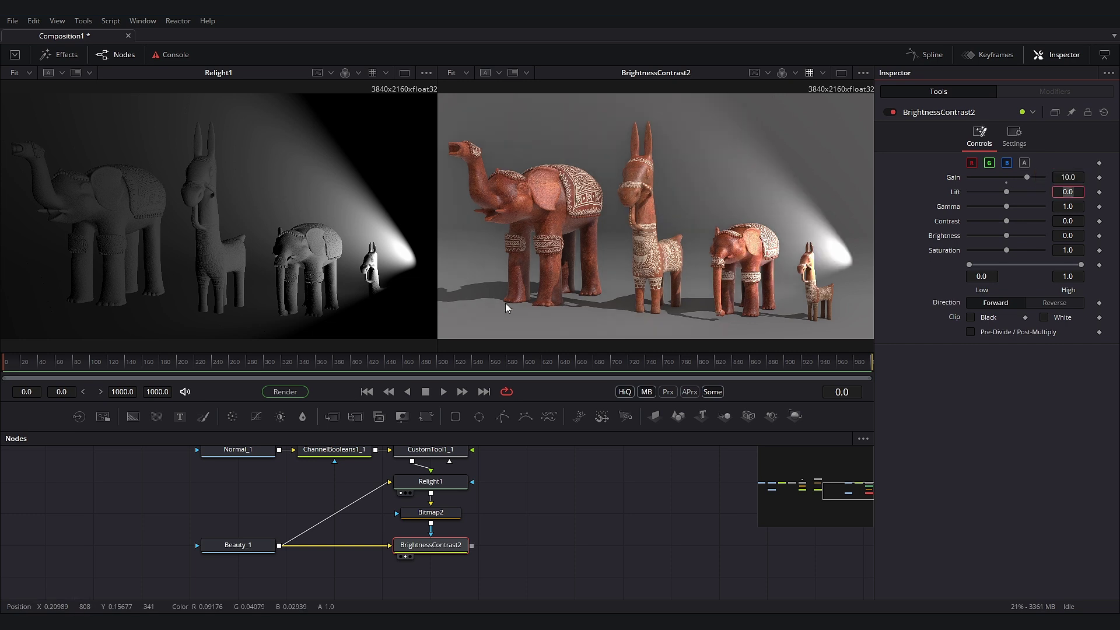
# Move Relight1's light between the tall llama and the small elephant, above them, and switch it from Spotlight to Point Source
pyautogui.click(450, 489)
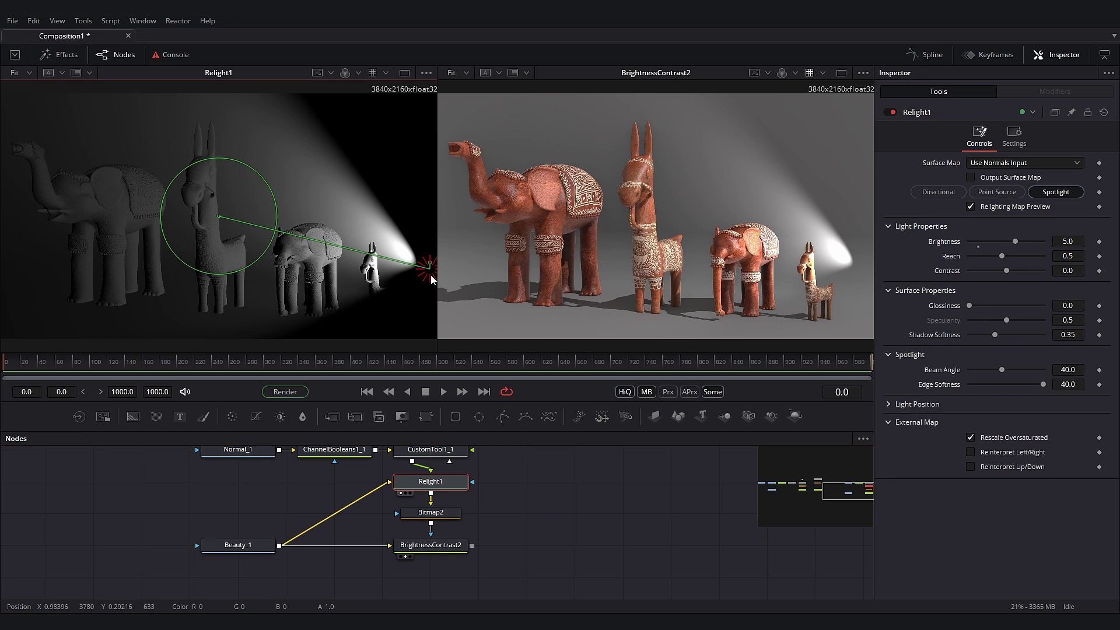
pyautogui.moveTo(408, 290); pyautogui.dragTo(332, 292)
pyautogui.moveTo(216, 291); pyautogui.dragTo(345, 187)
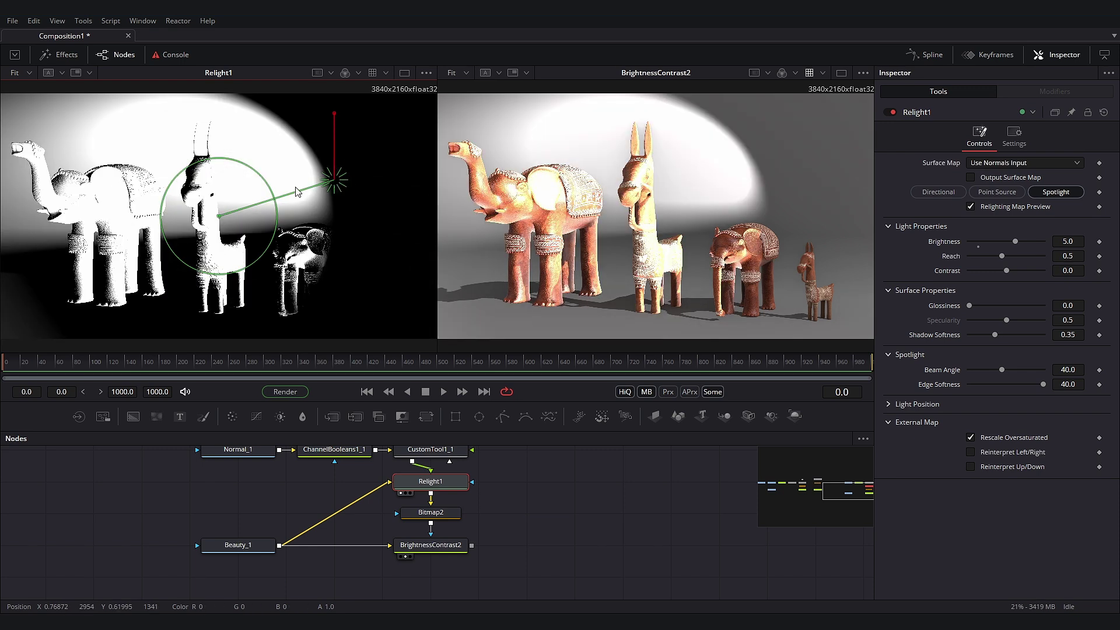
pyautogui.click(1011, 197)
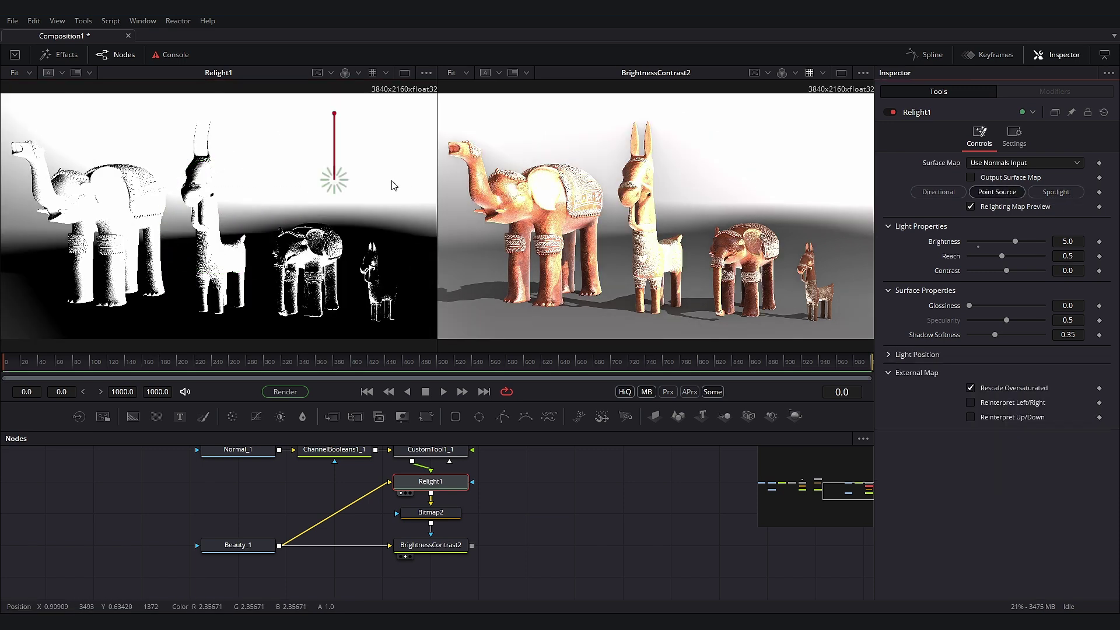
pyautogui.moveTo(334, 113); pyautogui.dragTo(303, 161)
# Reset BrightnessContrast2's Gain and set it to 5
pyautogui.click(430, 545)
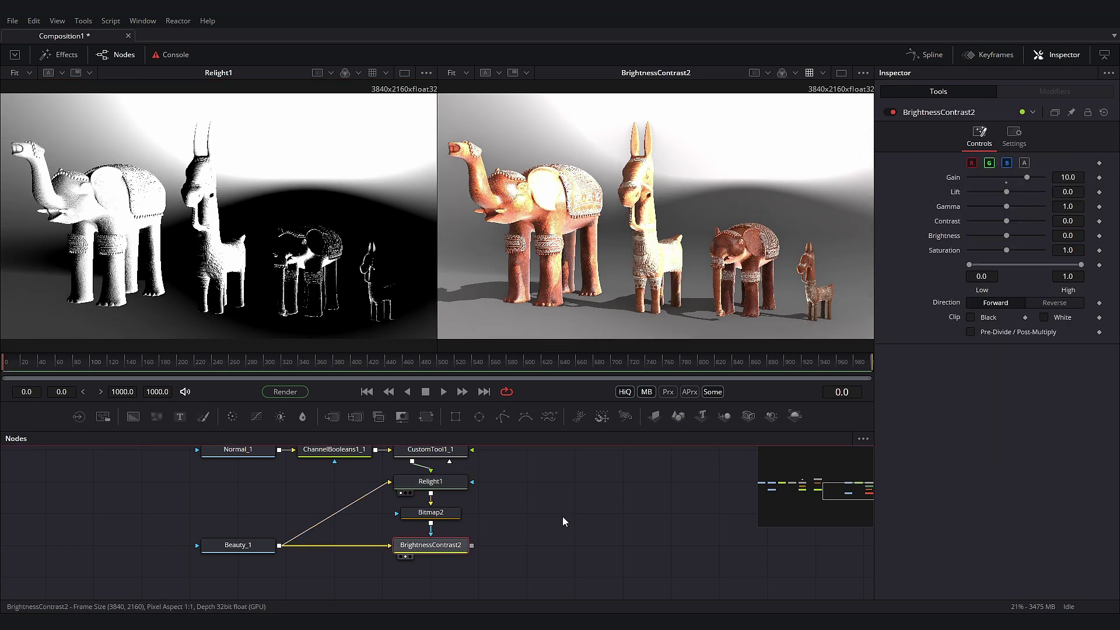
pyautogui.click(1004, 182)
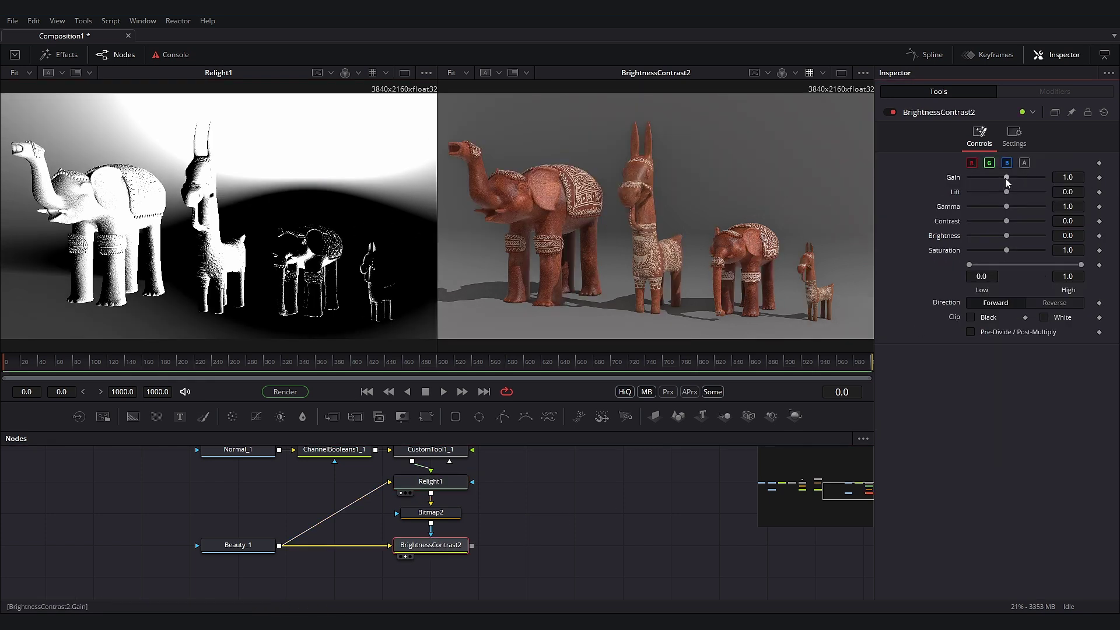
pyautogui.click(1066, 177)
pyautogui.write('5')
pyautogui.press('Tab')
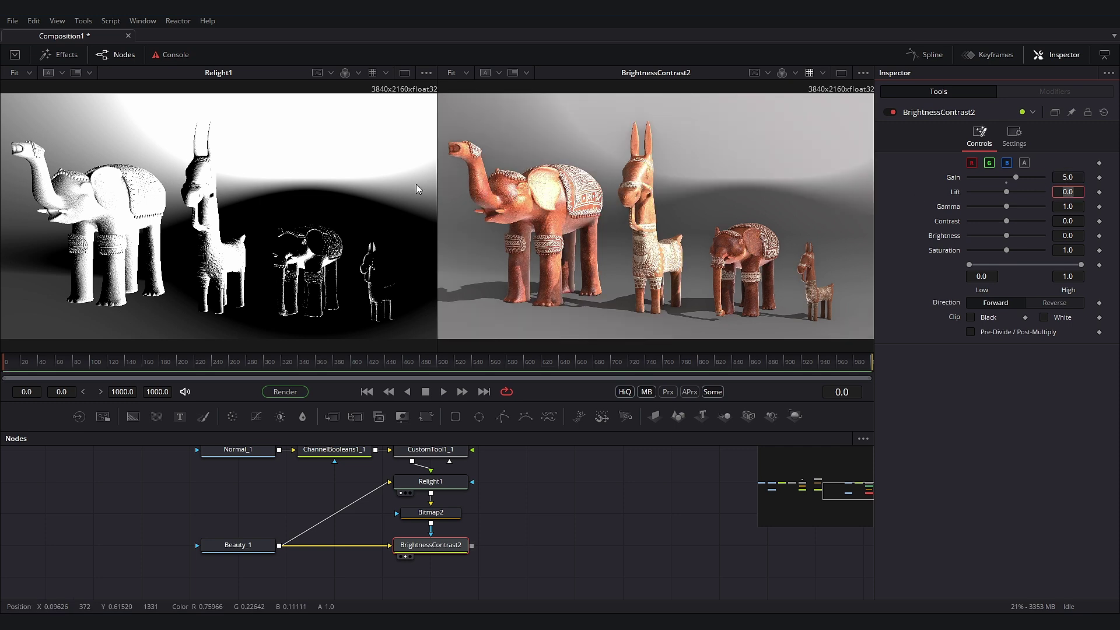
# Enable Reinterpret Up/Down on Relight1 and move the point light out past the image edge beyond the small llama
pyautogui.click(437, 482)
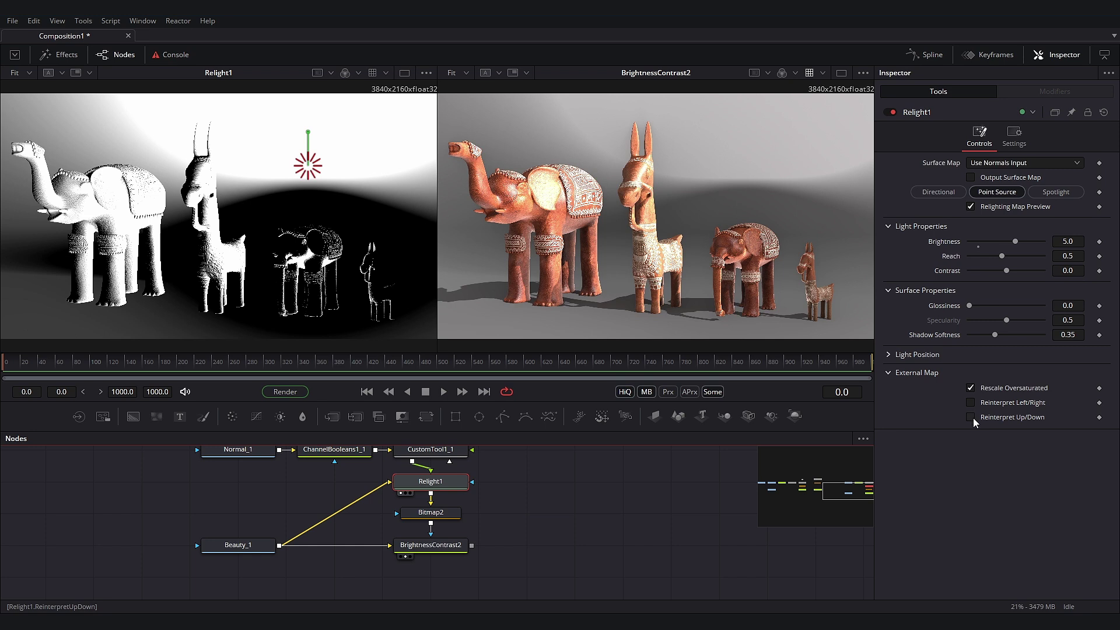
pyautogui.click(971, 417)
pyautogui.moveTo(306, 166); pyautogui.dragTo(497, 187)
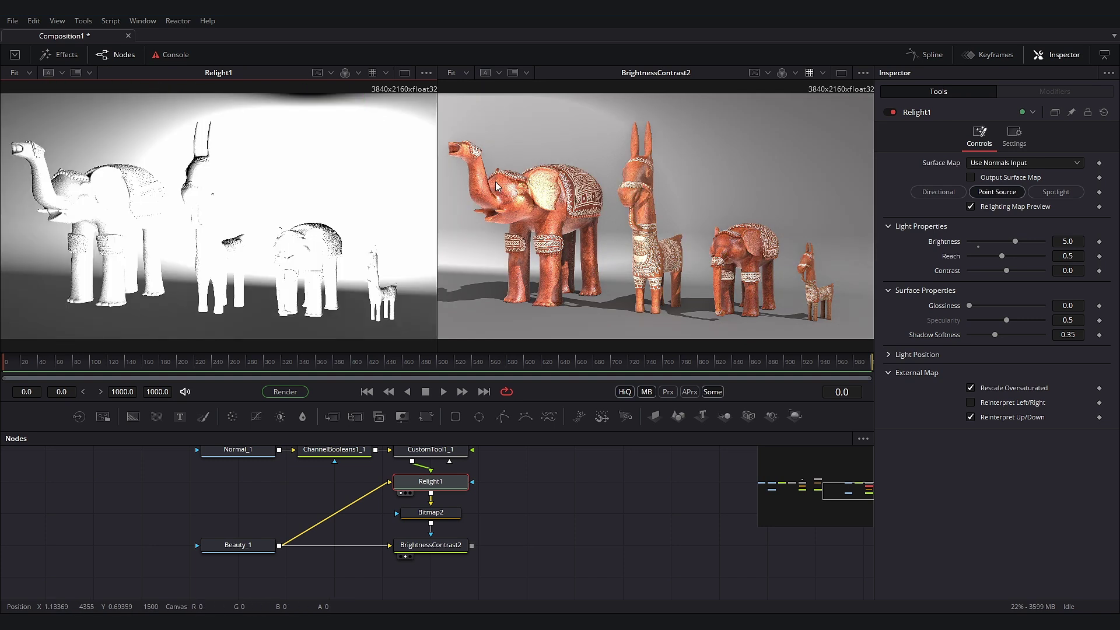
# Switch Relight1 to Directional, lower its Brightness to about 1.197, and aim the light from over the small elephant's legs
pyautogui.click(941, 194)
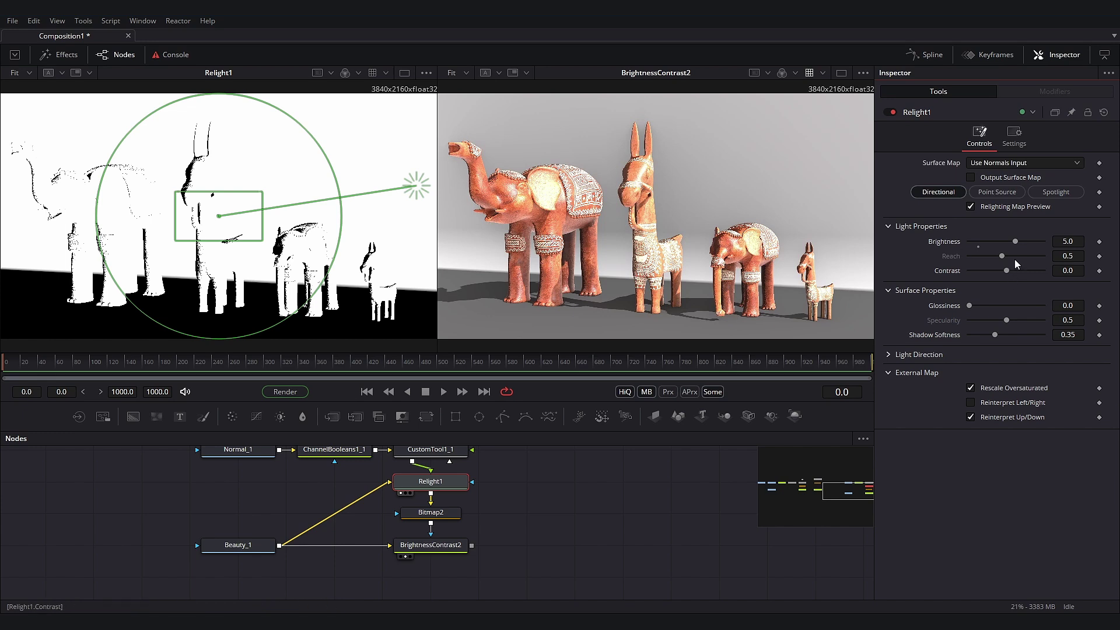
pyautogui.moveTo(1009, 242); pyautogui.dragTo(977, 241)
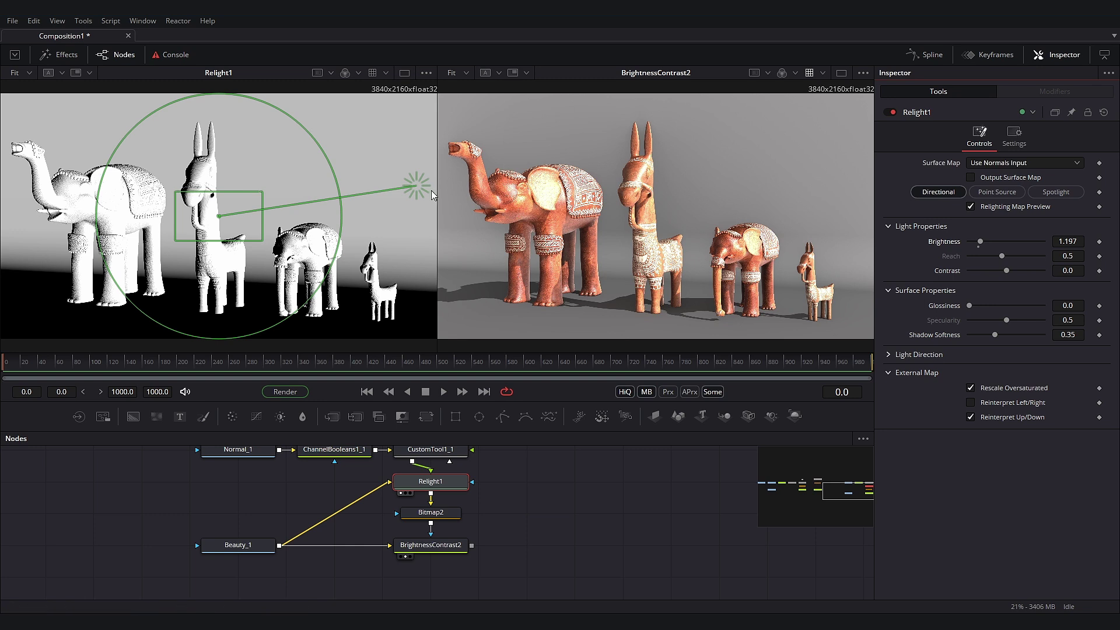
pyautogui.moveTo(413, 188); pyautogui.dragTo(308, 292)
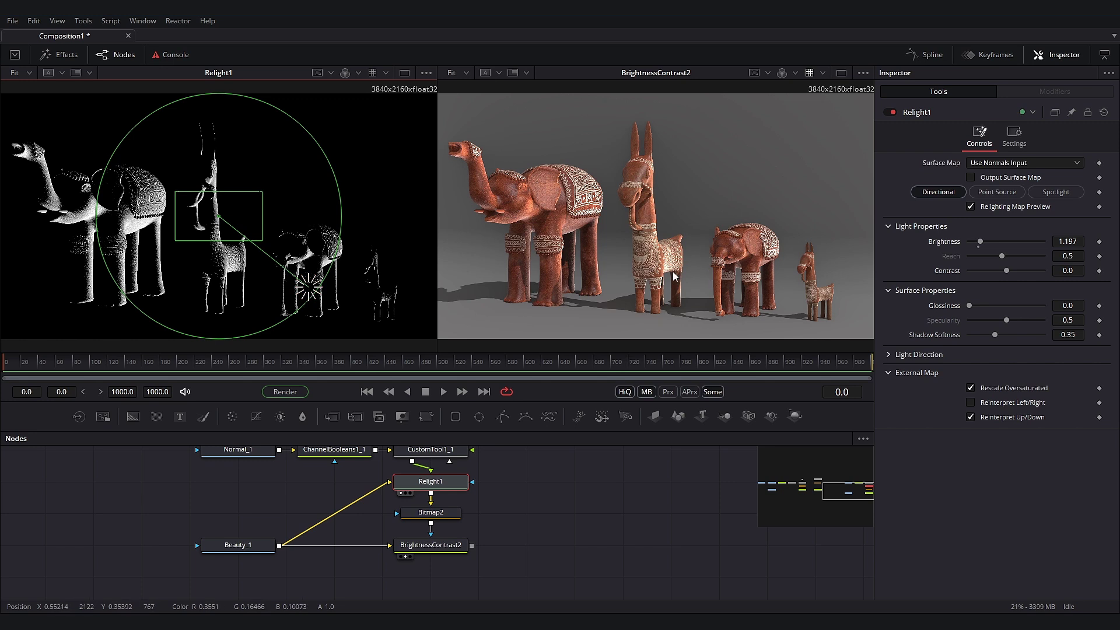
# Duplicate the Relight1, Bitmap2 and BrightnessContrast2 nodes
pyautogui.click(447, 543)
pyautogui.moveTo(501, 497); pyautogui.dragTo(438, 534)
pyautogui.moveTo(520, 468); pyautogui.dragTo(433, 539)
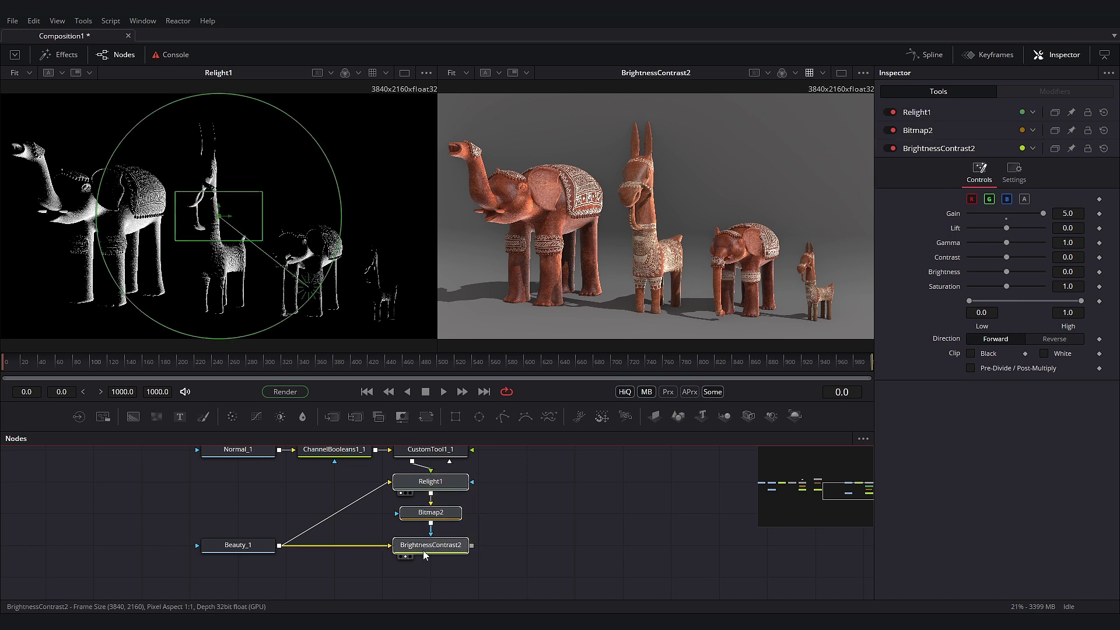
pyautogui.hotkey('ctrl', 'c')
pyautogui.hotkey('ctrl', 'v')
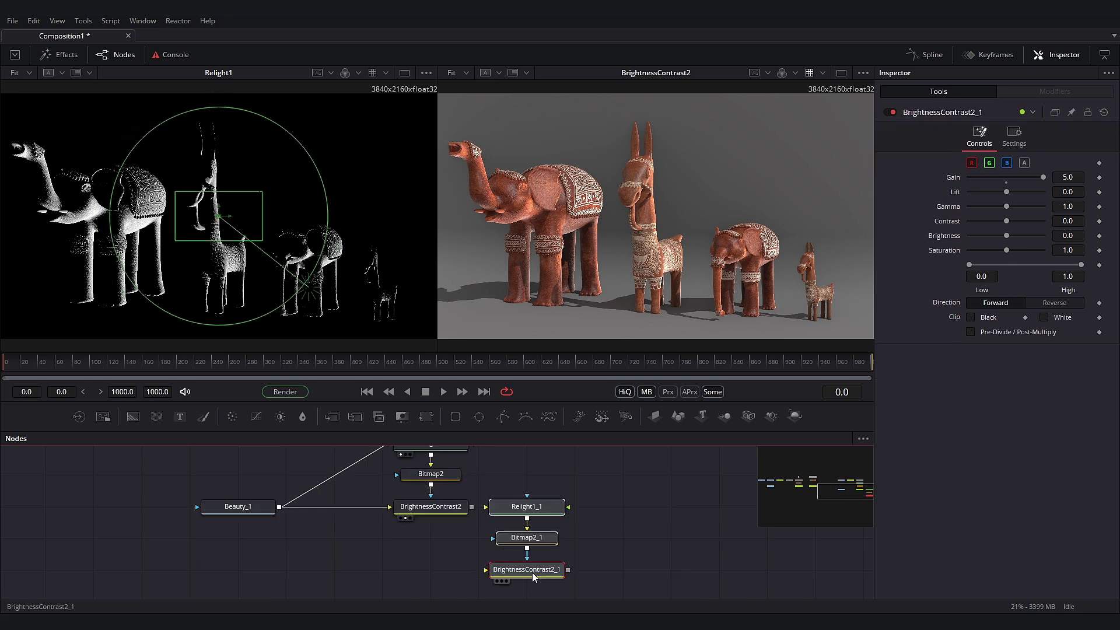
# Connect BrightnessContrast2 to BrightnessContrast2_1 and CustomTool1_1 to Relight1_1, showing Relight1_1 in the first viewer and BrightnessContrast2_1 in the second
pyautogui.moveTo(532, 572); pyautogui.dragTo(550, 520)
pyautogui.scroll(1, 516, 582)
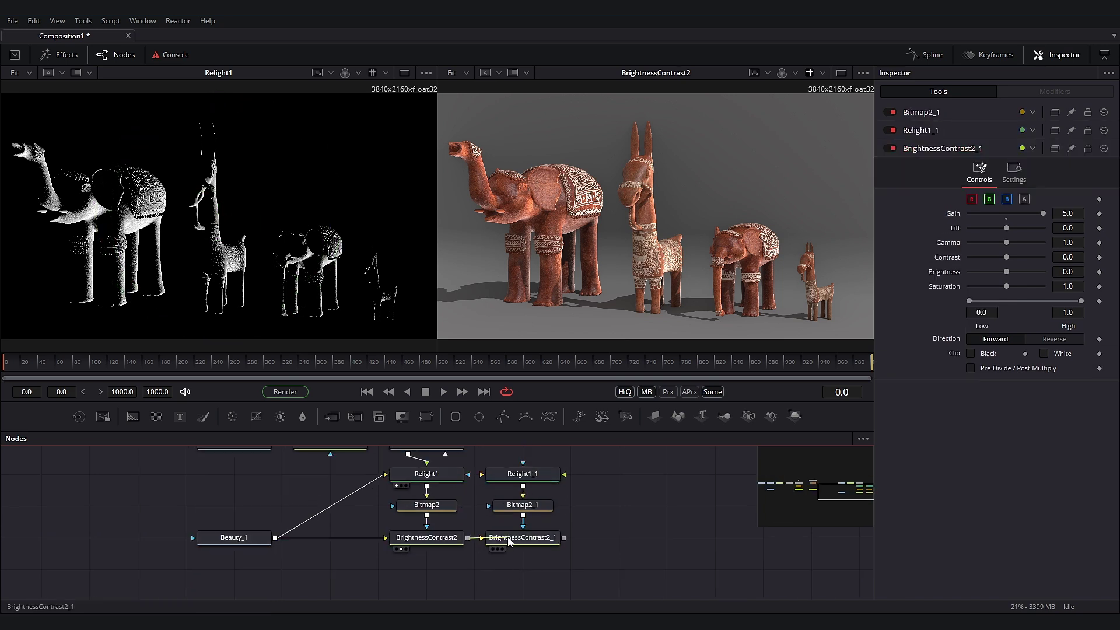
pyautogui.scroll(1, 507, 536)
pyautogui.moveTo(407, 469); pyautogui.dragTo(520, 489)
pyautogui.click(521, 487)
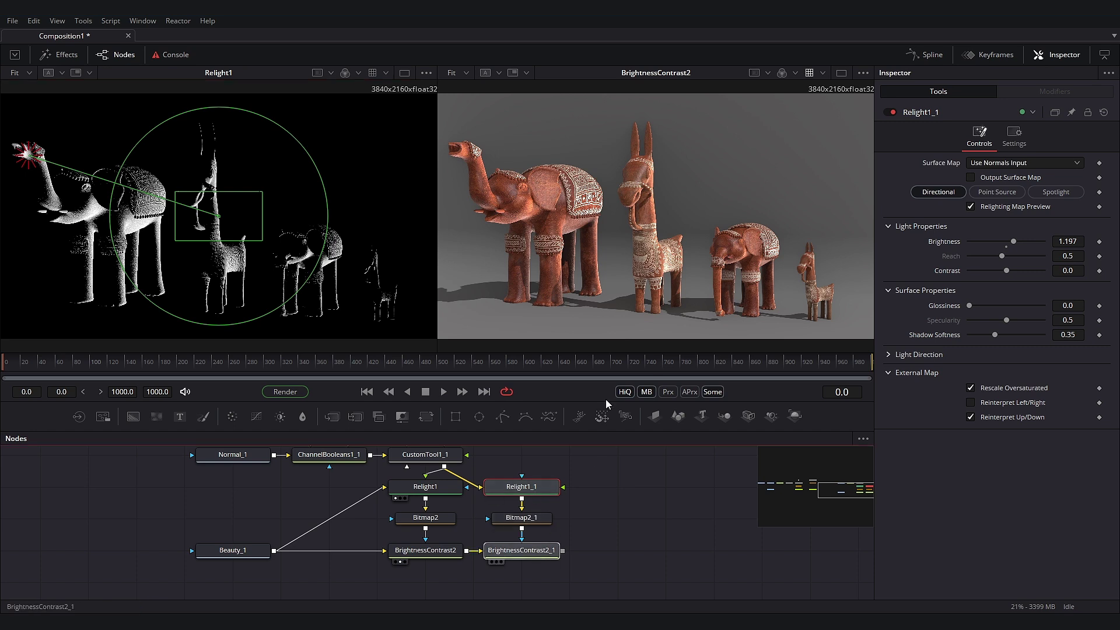
pyautogui.press('1')
pyautogui.press('2')
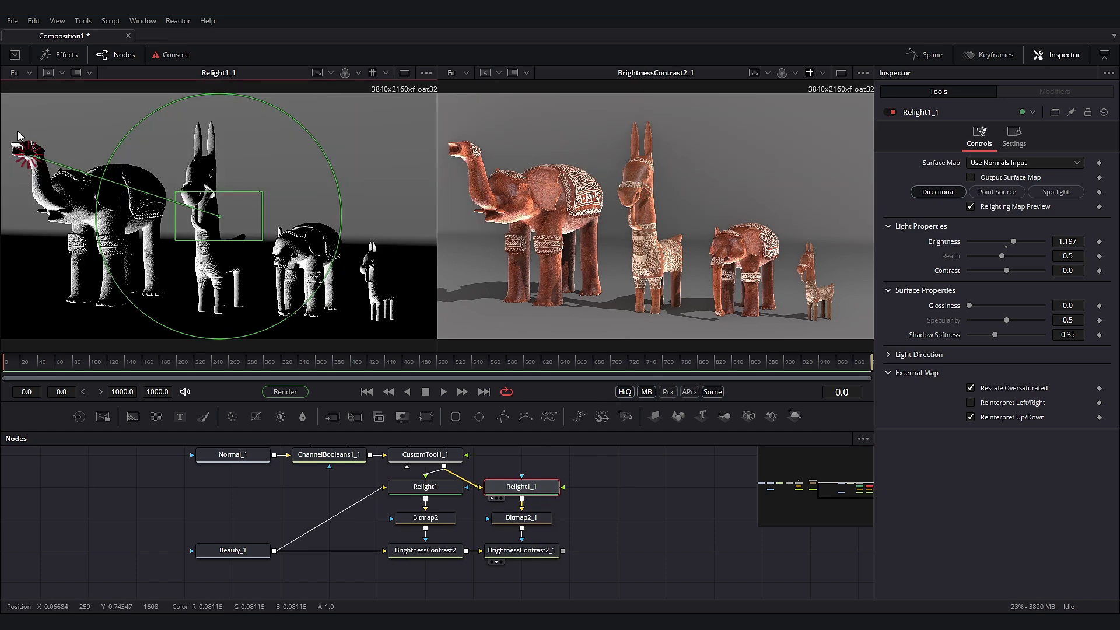
# Turn off Reinterpret Up/Down on Relight1_1 and move its light to the image edge beside the large elephant, comparing BrightnessContrast2_1 against Beauty_1
pyautogui.click(970, 418)
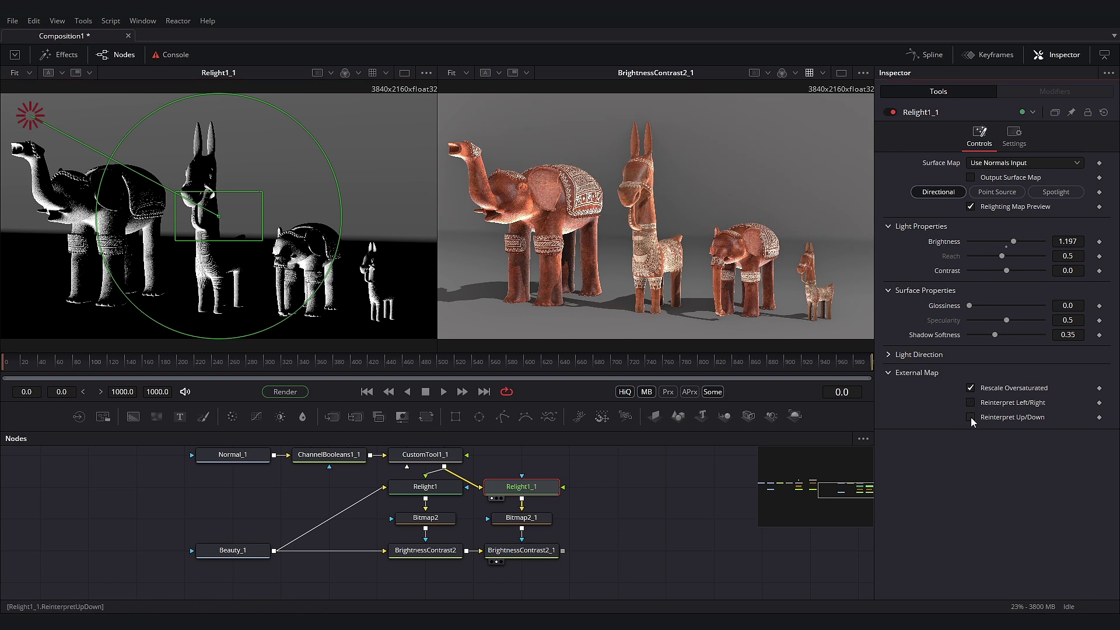
pyautogui.moveTo(30, 116); pyautogui.dragTo(4, 223)
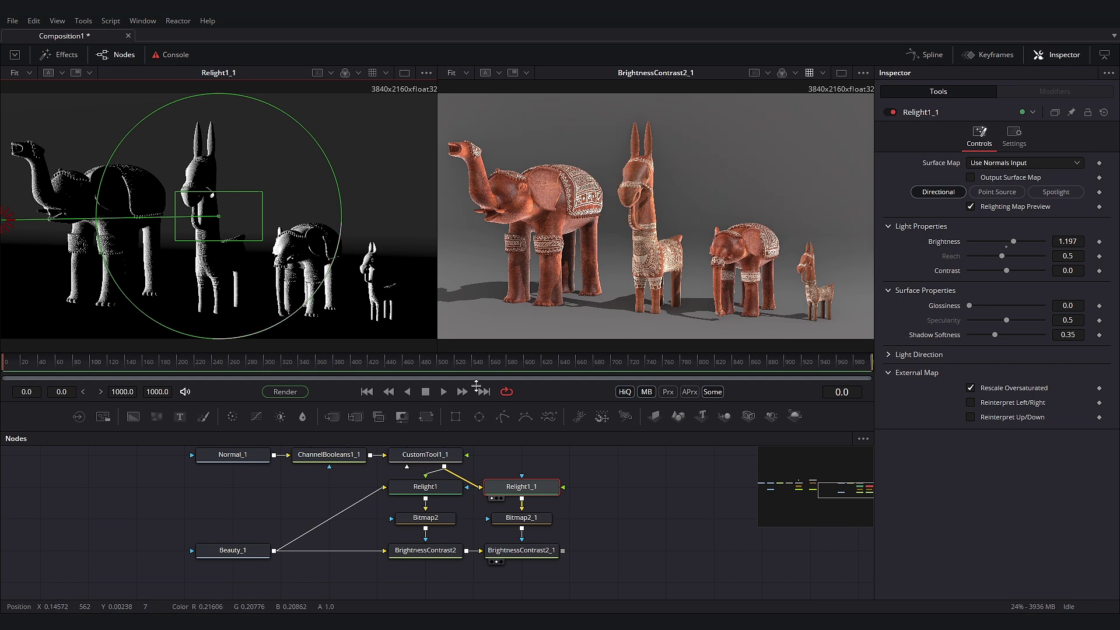
pyautogui.moveTo(232, 550); pyautogui.dragTo(542, 261)
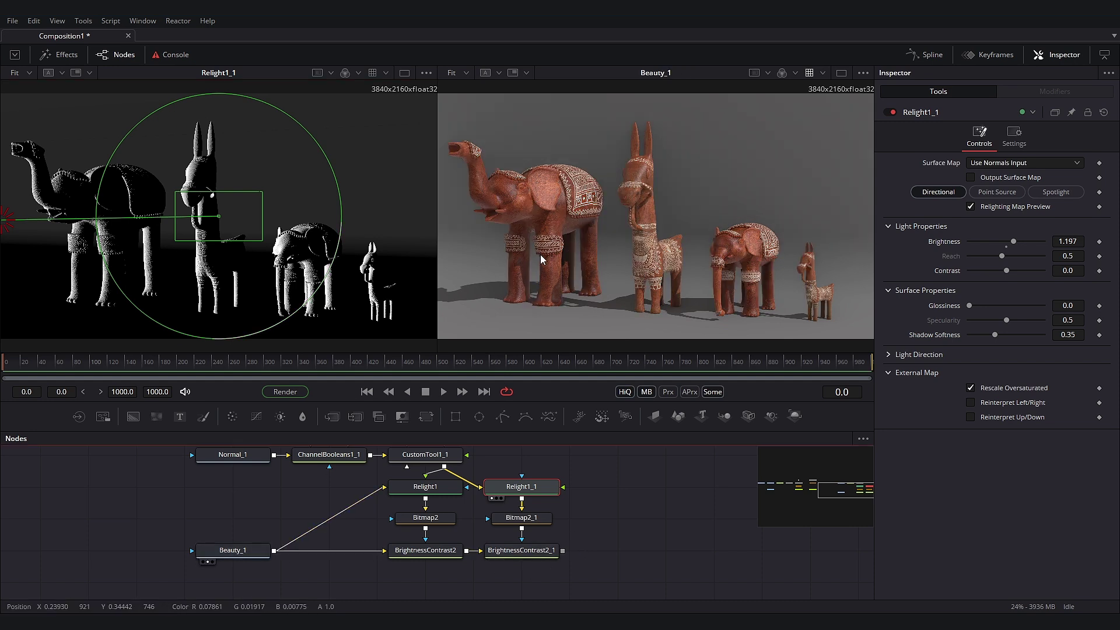
pyautogui.moveTo(521, 553); pyautogui.dragTo(637, 251)
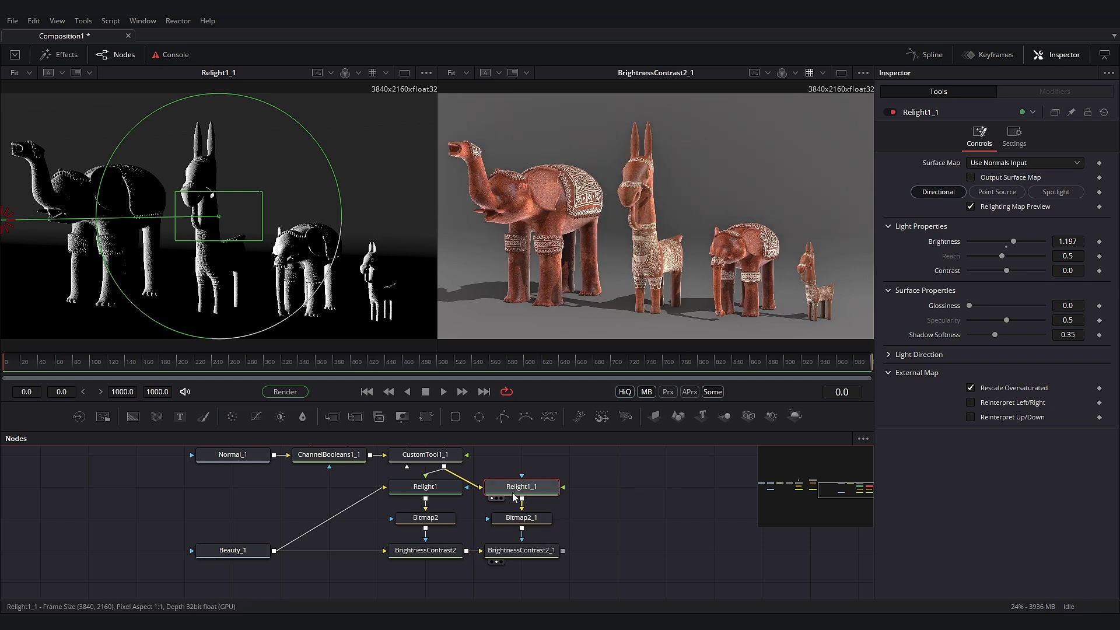
# Darken the portrait clip on node 01 with Lift 0.03, Gamma -0.24 and Gain 0.86
pyautogui.moveTo(516, 492)
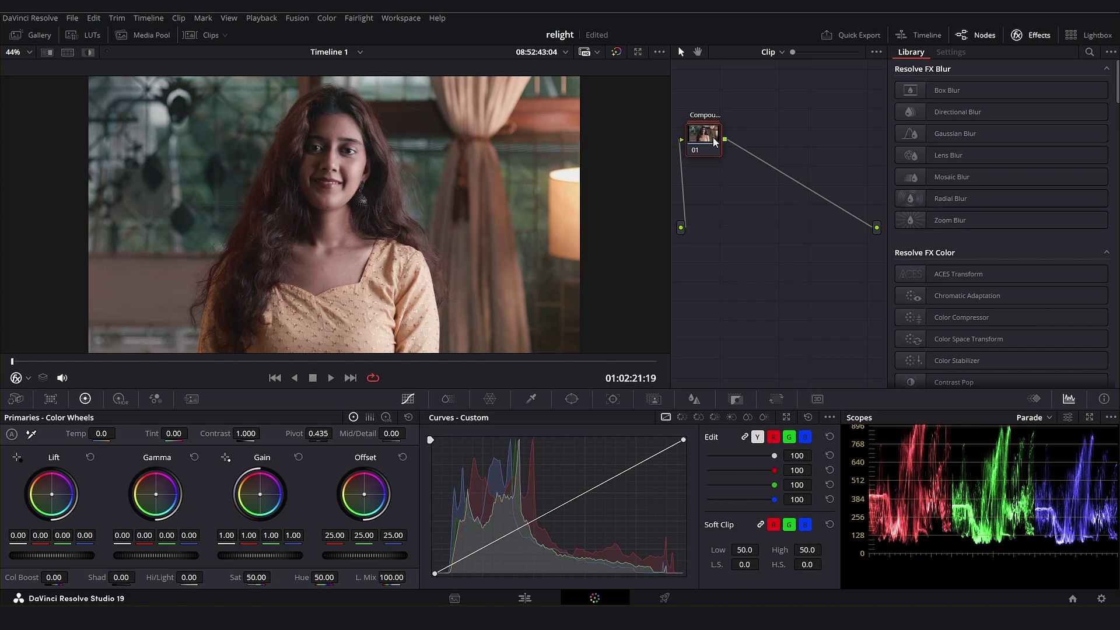
pyautogui.moveTo(714, 142); pyautogui.dragTo(725, 139)
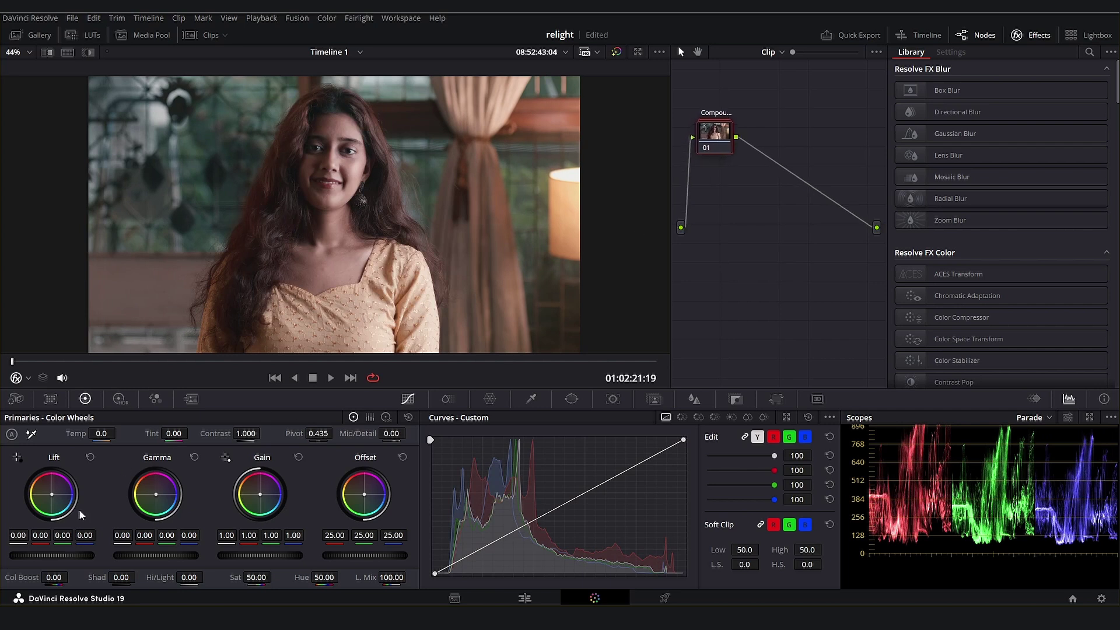
pyautogui.moveTo(68, 561); pyautogui.dragTo(76, 561)
pyautogui.moveTo(156, 555); pyautogui.dragTo(137, 555)
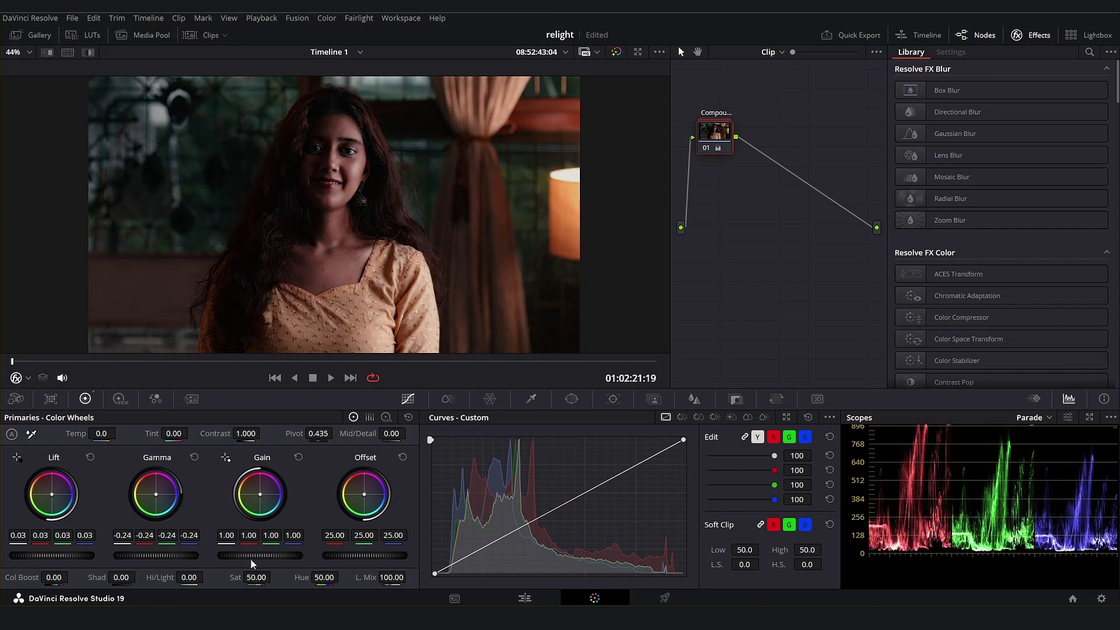
pyautogui.moveTo(256, 556); pyautogui.dragTo(245, 557)
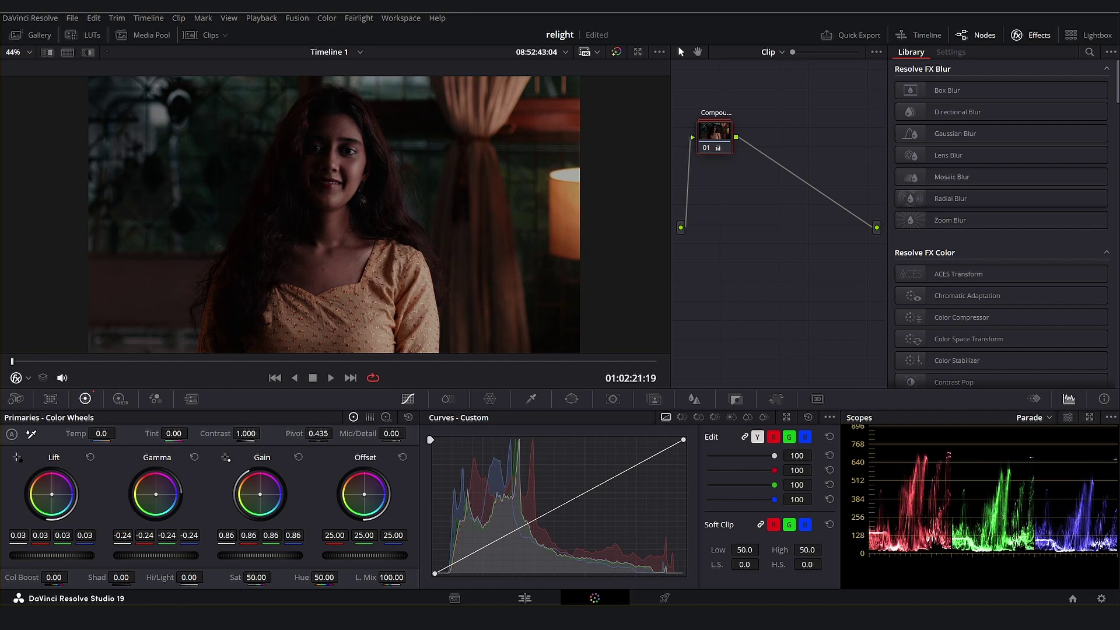
# Shape node 01's custom curve with two points, pulling the shadows and lower midtones slightly down
pyautogui.click(519, 527)
pyautogui.moveTo(521, 528); pyautogui.dragTo(526, 533)
pyautogui.moveTo(609, 489); pyautogui.dragTo(609, 491)
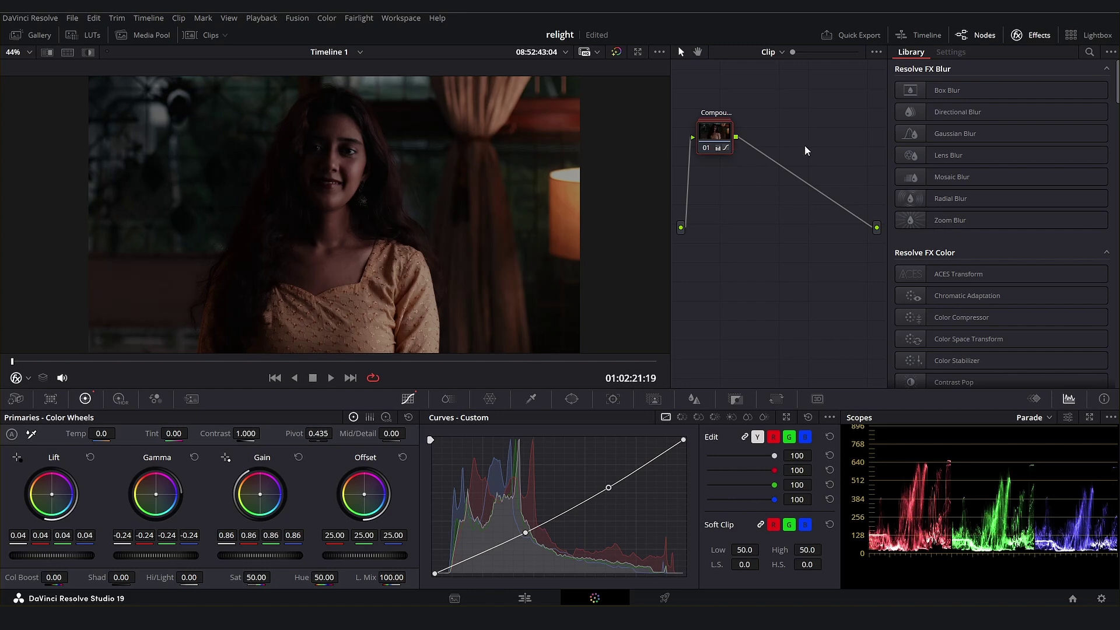
# Find the Relight effect, add it as a node between node 01 and the output, and adjust its point light beside the woman's head
pyautogui.click(1089, 52)
pyautogui.write('relight')
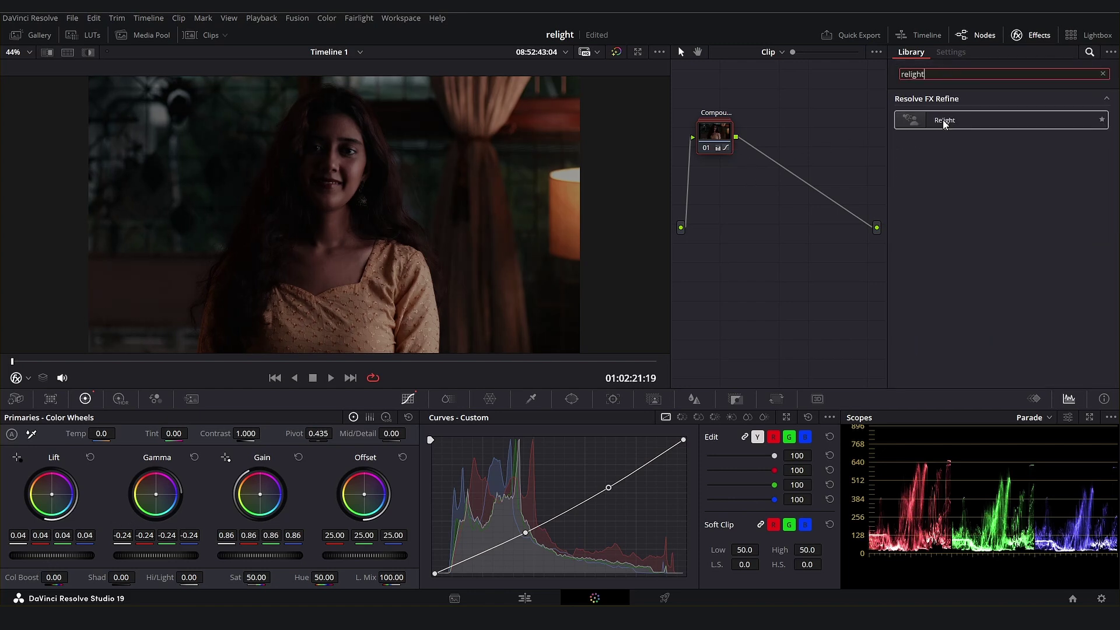
pyautogui.moveTo(944, 120); pyautogui.dragTo(750, 259)
pyautogui.moveTo(735, 137); pyautogui.dragTo(877, 228)
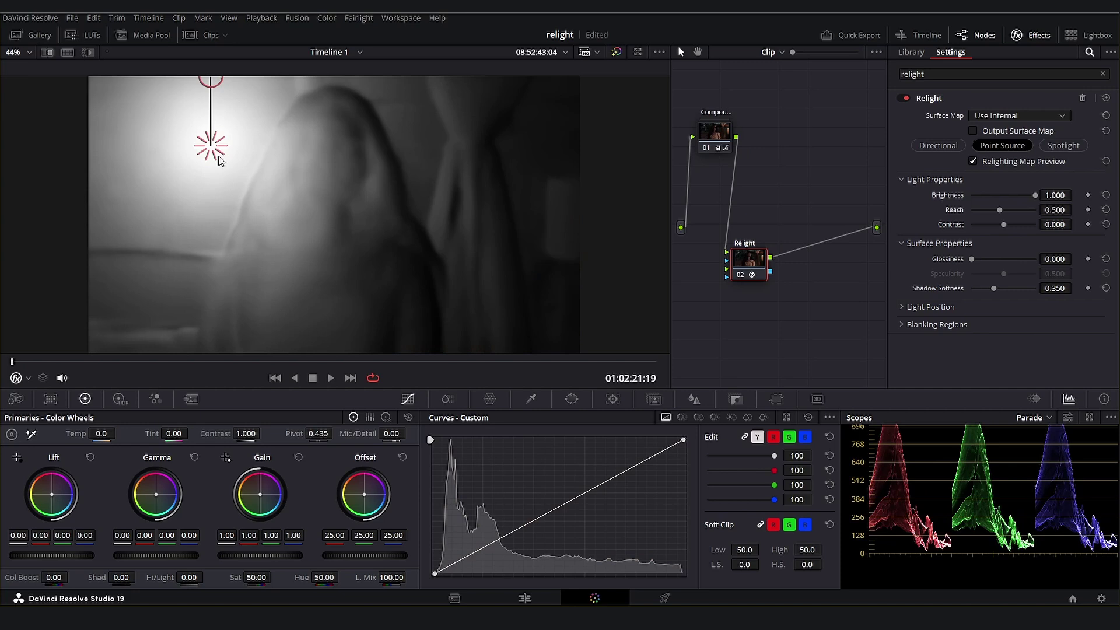
pyautogui.moveTo(219, 158)
pyautogui.mouseDown()
pyautogui.moveTo(352, 150)
pyautogui.moveTo(458, 166)
pyautogui.moveTo(435, 199)
pyautogui.moveTo(291, 212)
pyautogui.moveTo(199, 150)
pyautogui.mouseUp()
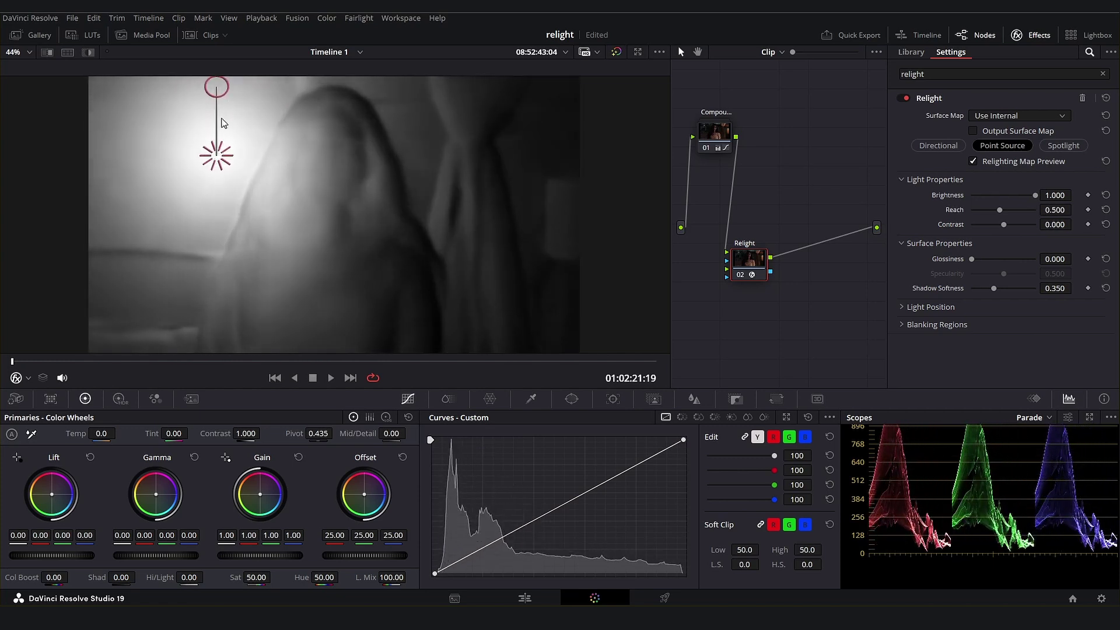
pyautogui.moveTo(215, 86)
pyautogui.mouseDown()
pyautogui.moveTo(216, 111)
pyautogui.moveTo(215, 91)
pyautogui.mouseUp()
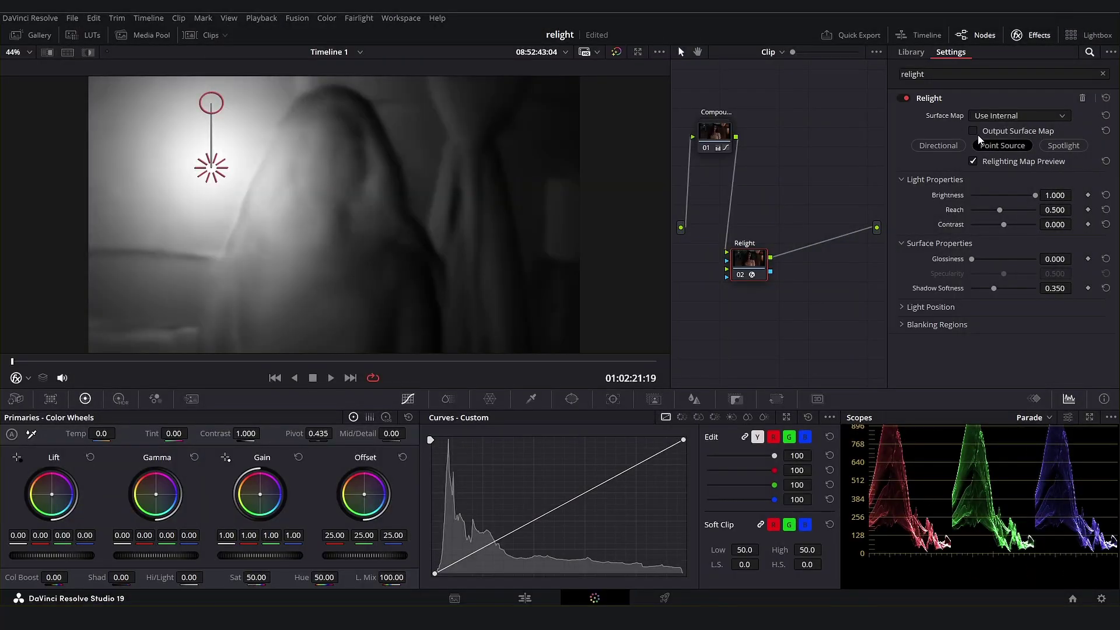
# Make the Relight node output its surface map and rename the node SurfaceMap
pyautogui.click(973, 131)
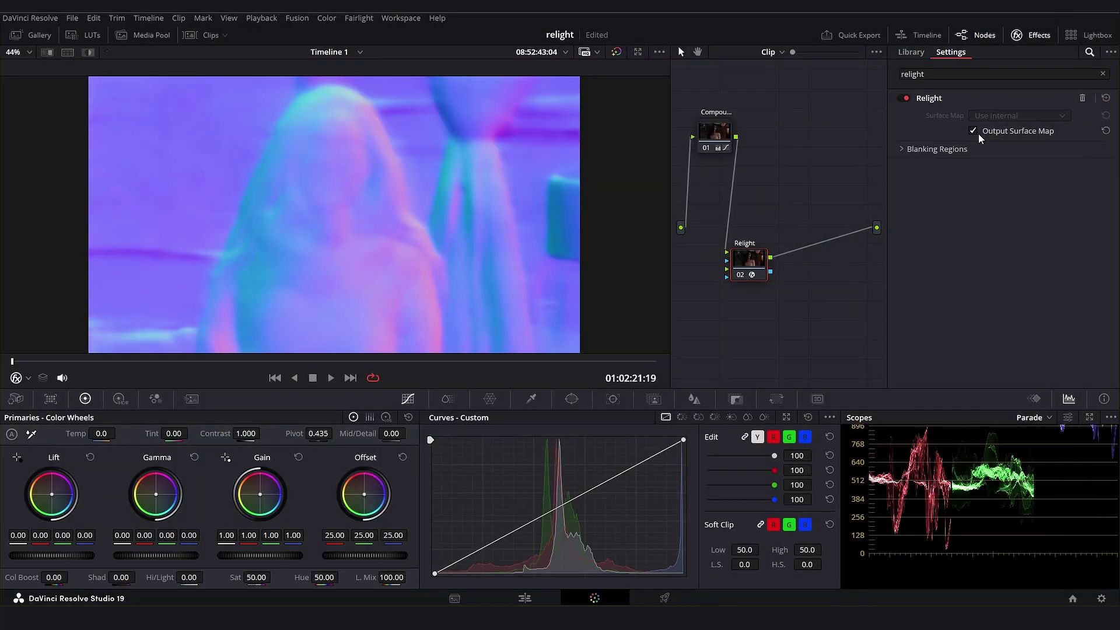
pyautogui.moveTo(744, 268); pyautogui.dragTo(734, 260)
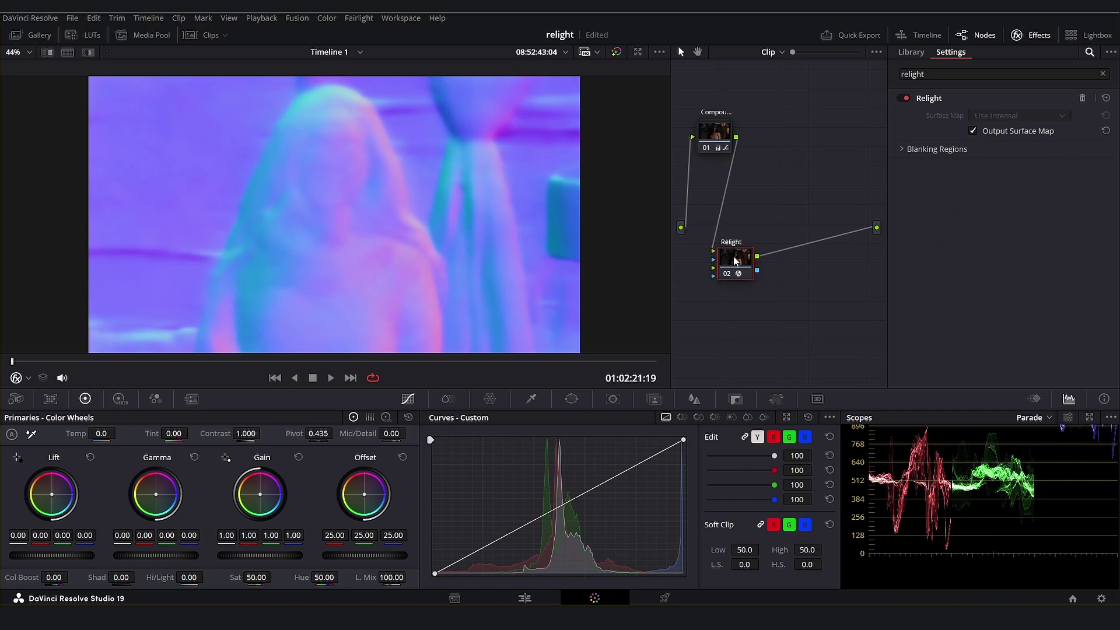
pyautogui.doubleClick(729, 241)
pyautogui.write('SurfaceMap')
pyautogui.moveTo(735, 260); pyautogui.dragTo(725, 250)
# Add a second Relight node before the output, feed it node 01 and SurfaceMap, and set its Surface Map to Use Input 2
pyautogui.click(910, 52)
pyautogui.moveTo(943, 121); pyautogui.dragTo(848, 221)
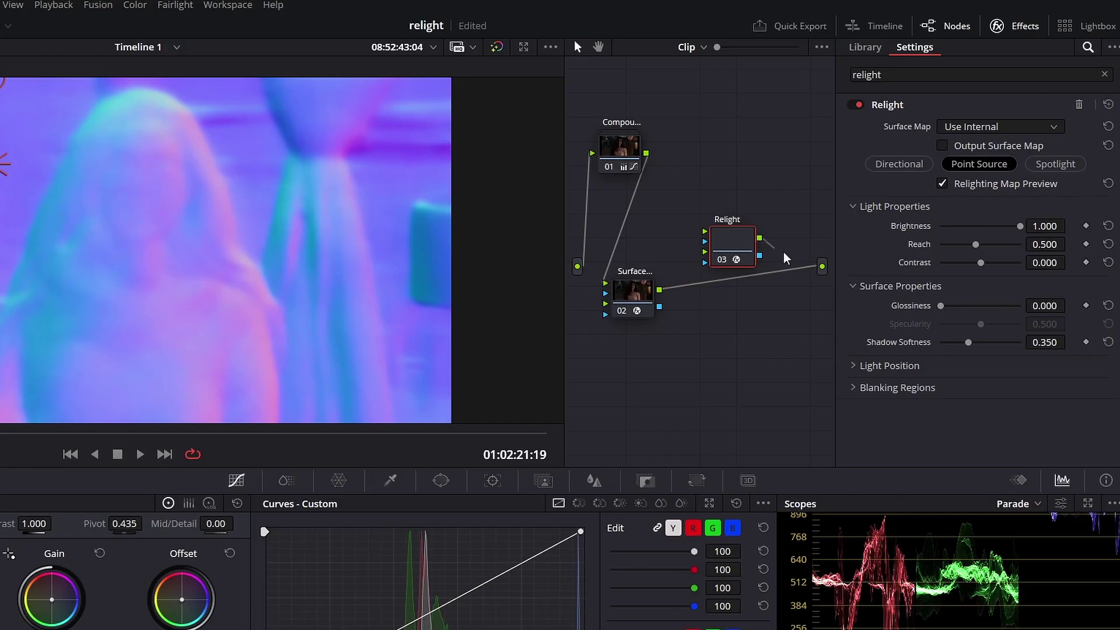
pyautogui.moveTo(784, 255); pyautogui.dragTo(822, 266)
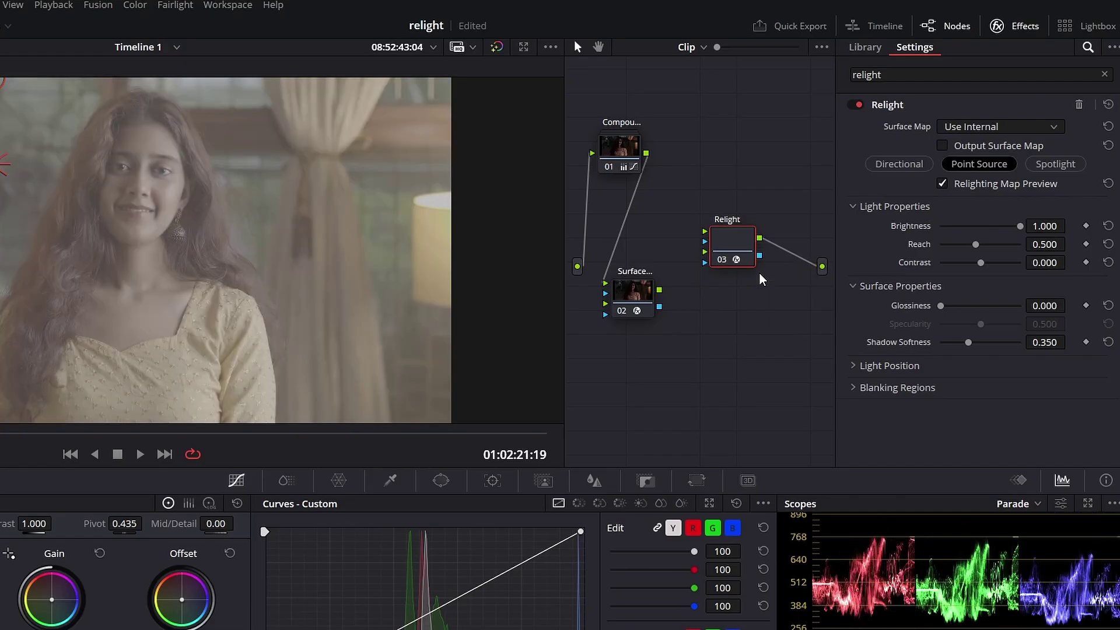
pyautogui.moveTo(659, 290); pyautogui.dragTo(705, 259)
pyautogui.moveTo(646, 153); pyautogui.dragTo(708, 233)
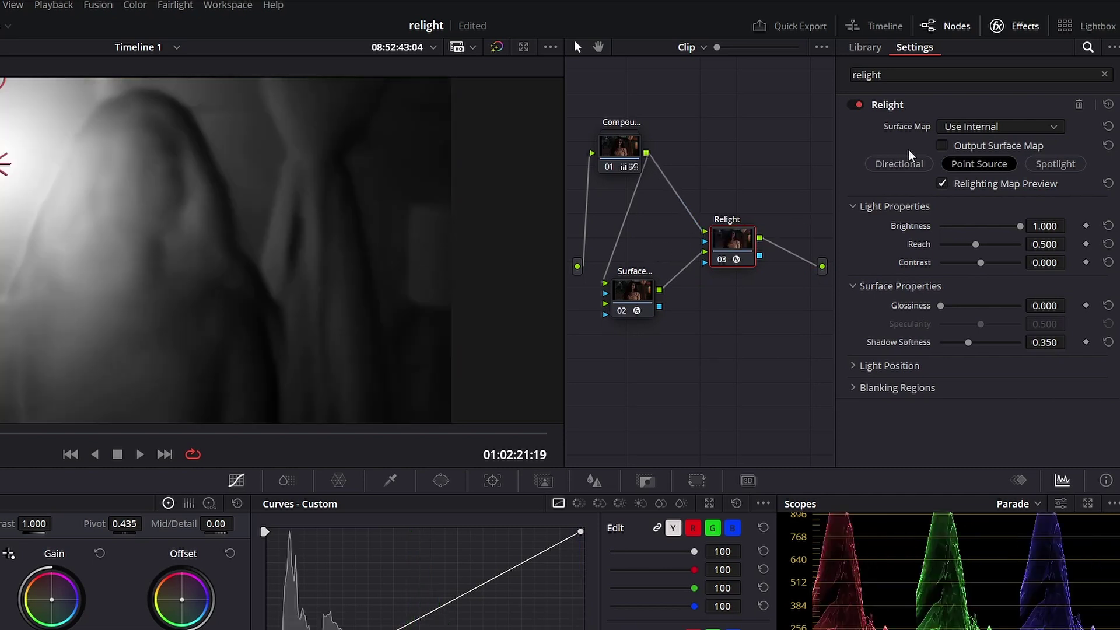
pyautogui.click(961, 128)
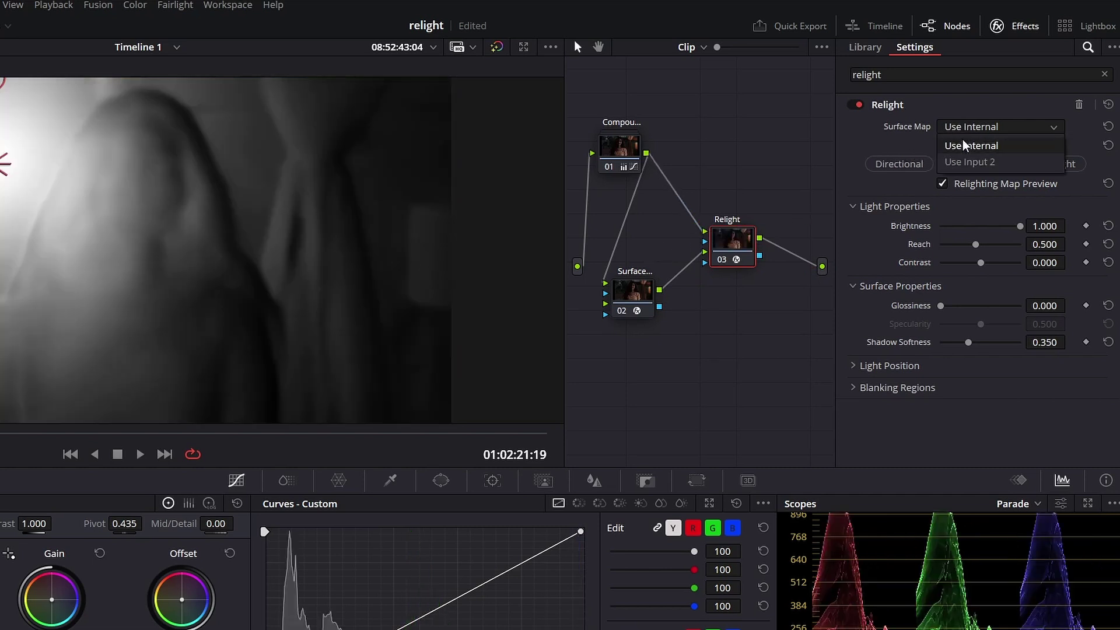
pyautogui.click(964, 164)
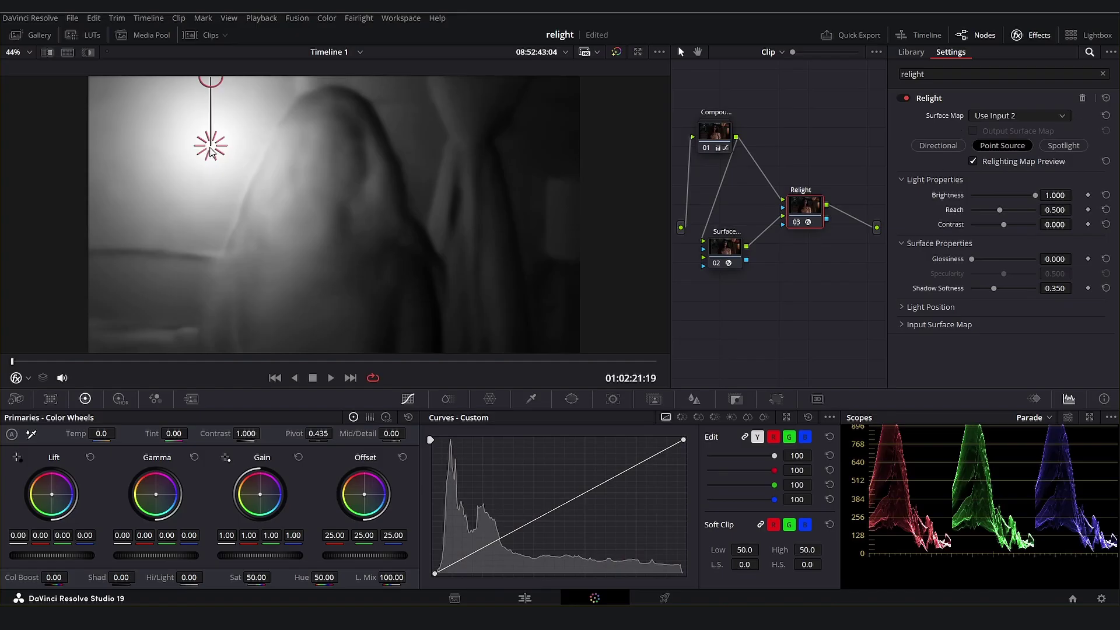
# Move the new Relight node's point light from the wall to the edge of the woman's hair
pyautogui.moveTo(1, 164); pyautogui.dragTo(157, 175)
pyautogui.moveTo(344, 155); pyautogui.dragTo(265, 165)
pyautogui.moveTo(727, 254); pyautogui.dragTo(723, 252)
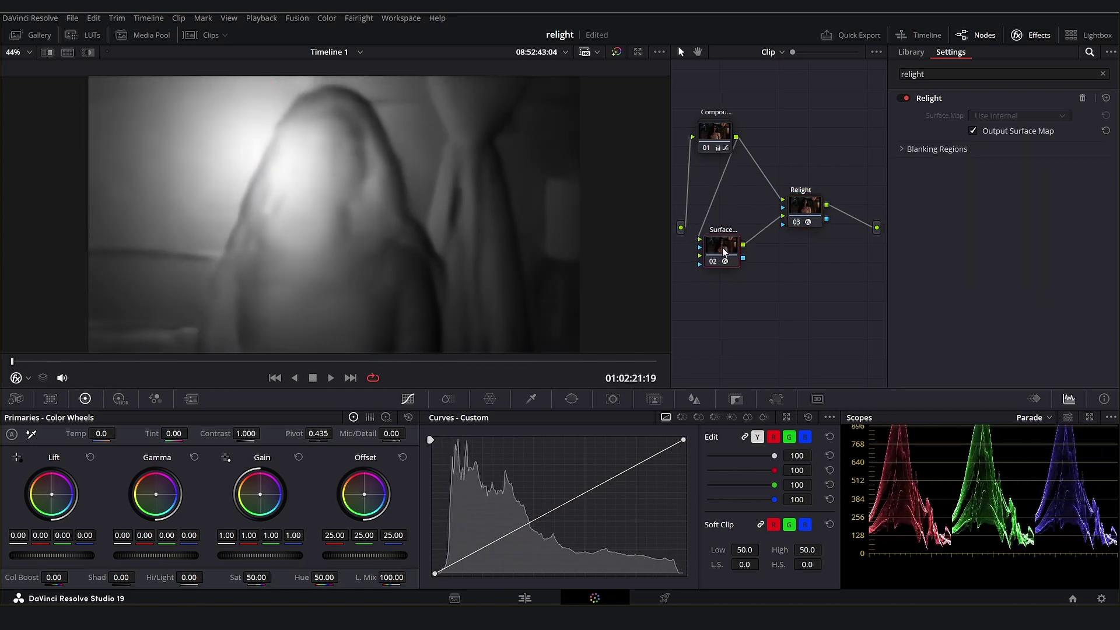
pyautogui.click(797, 215)
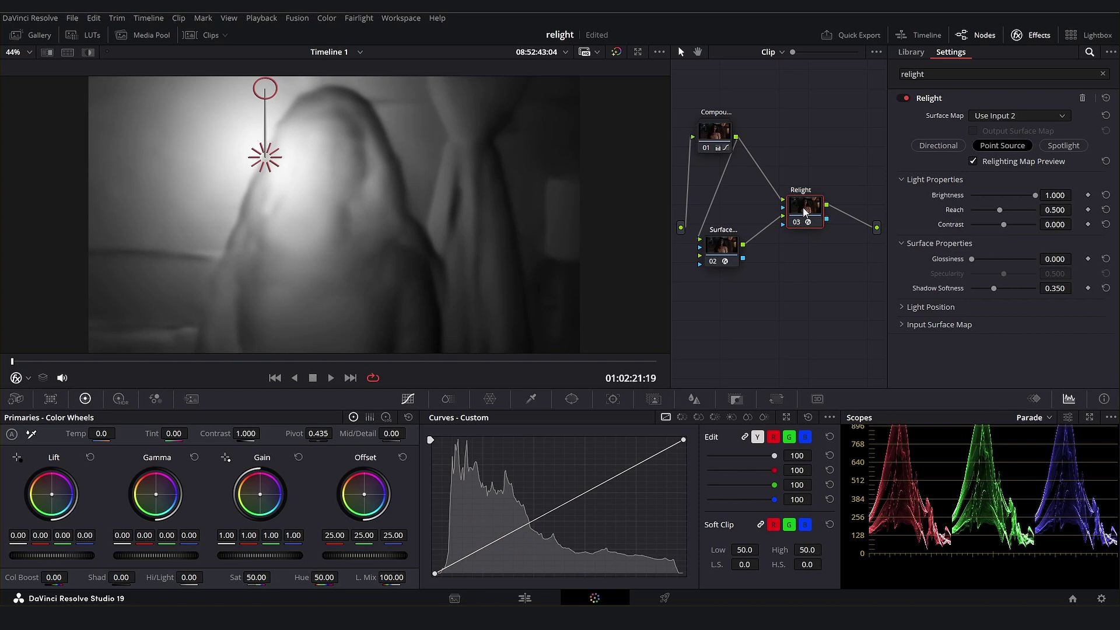
pyautogui.moveTo(281, 160); pyautogui.dragTo(253, 146)
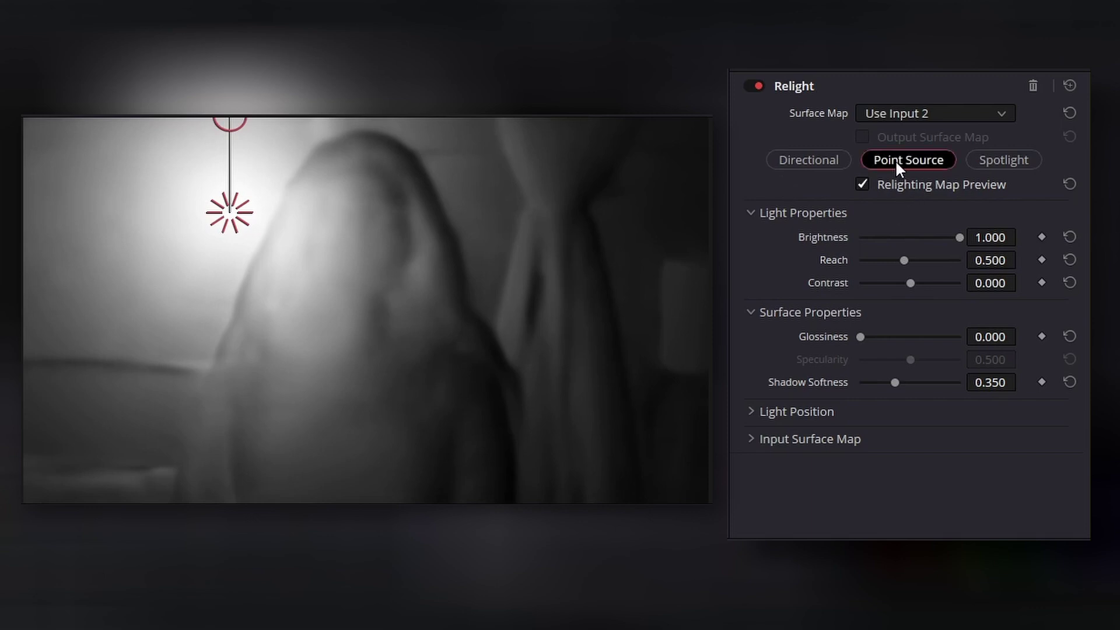
# Adjust the point light's depth and position, placing its source at about X 0.258, Y 0.668, Z 0.449
pyautogui.moveTo(219, 134)
pyautogui.mouseDown()
pyautogui.moveTo(230, 137)
pyautogui.moveTo(232, 167)
pyautogui.moveTo(232, 135)
pyautogui.mouseUp()
pyautogui.moveTo(223, 193); pyautogui.dragTo(224, 228)
pyautogui.moveTo(239, 164)
pyautogui.mouseDown()
pyautogui.moveTo(240, 192)
pyautogui.moveTo(240, 162)
pyautogui.mouseUp()
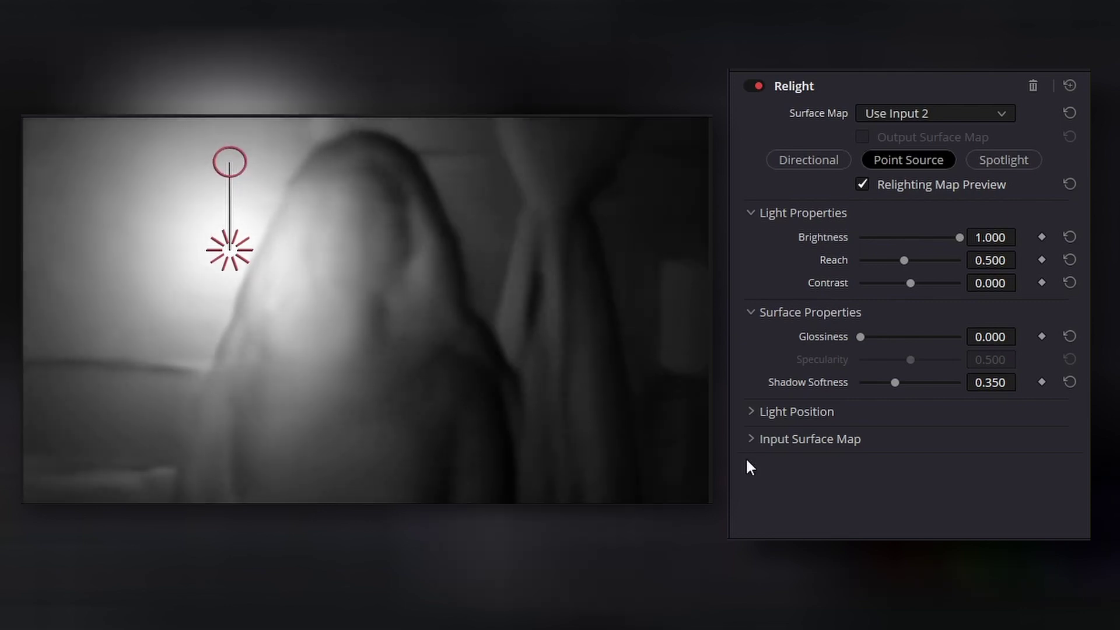
pyautogui.click(750, 412)
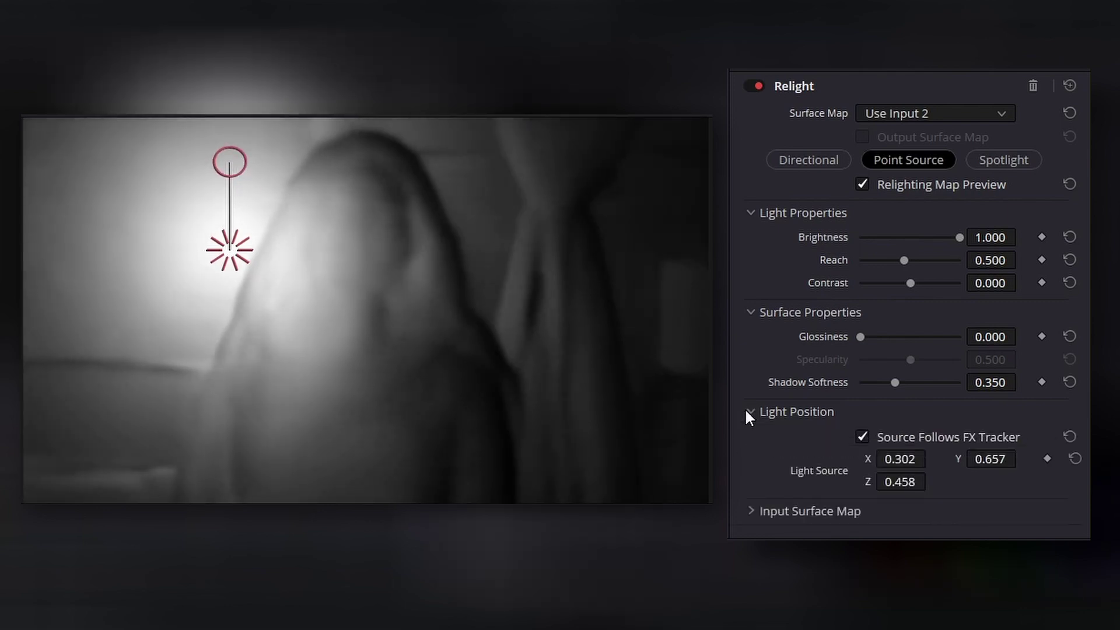
pyautogui.moveTo(230, 163)
pyautogui.mouseDown()
pyautogui.moveTo(228, 192)
pyautogui.moveTo(233, 164)
pyautogui.mouseUp()
pyautogui.moveTo(236, 254); pyautogui.dragTo(199, 249)
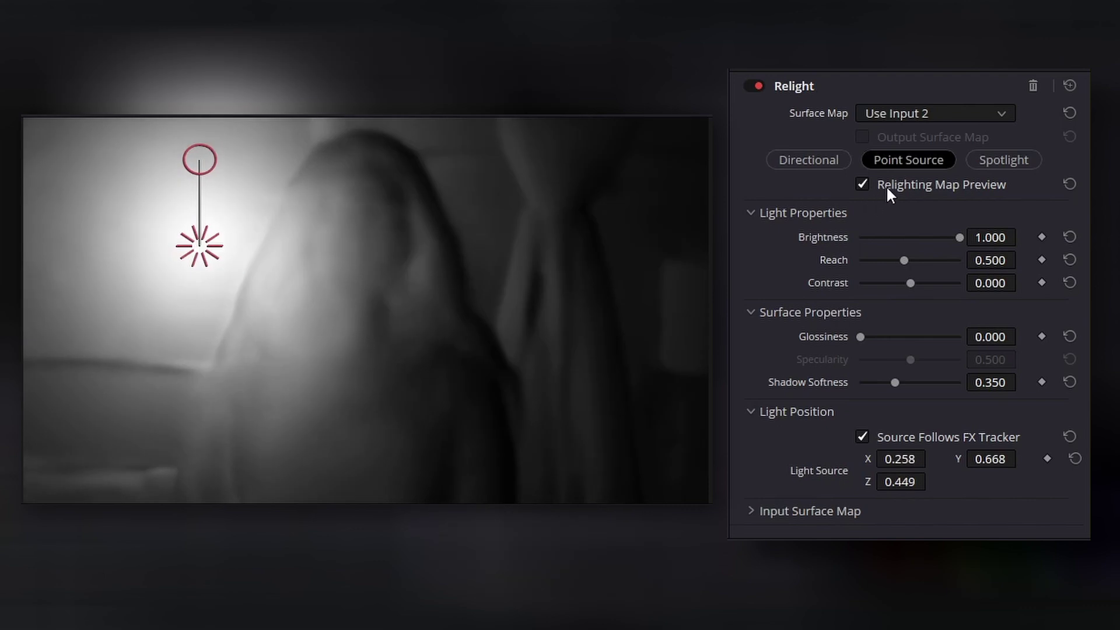
# Try a Directional light aimed at about Azimuth 0.181 and Elevation 0.850
pyautogui.click(820, 159)
pyautogui.moveTo(251, 212); pyautogui.dragTo(215, 190)
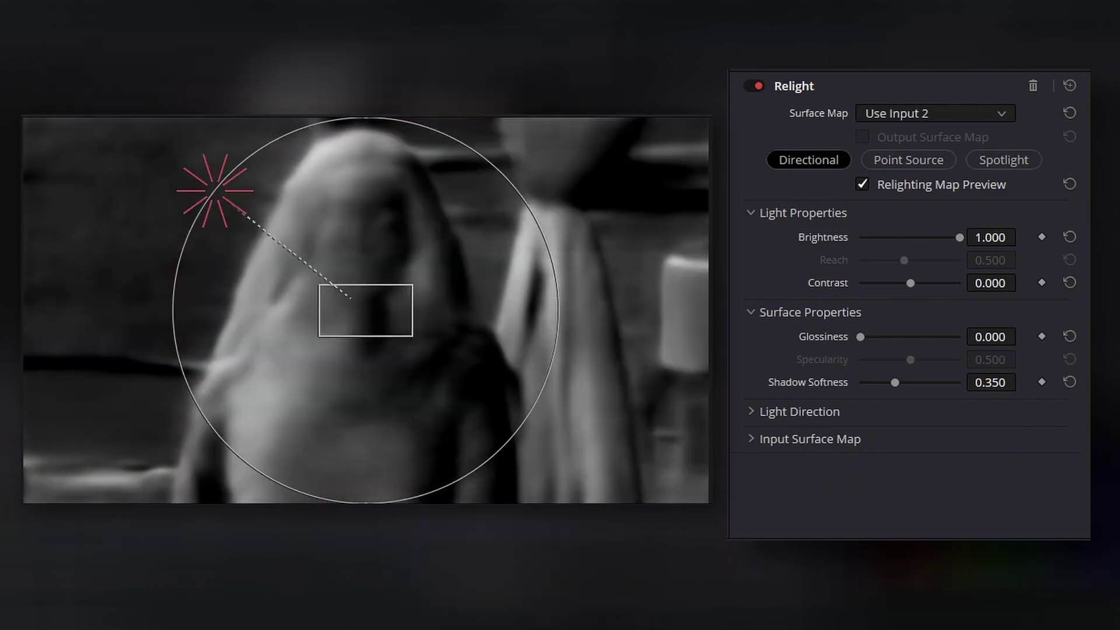
pyautogui.click(750, 408)
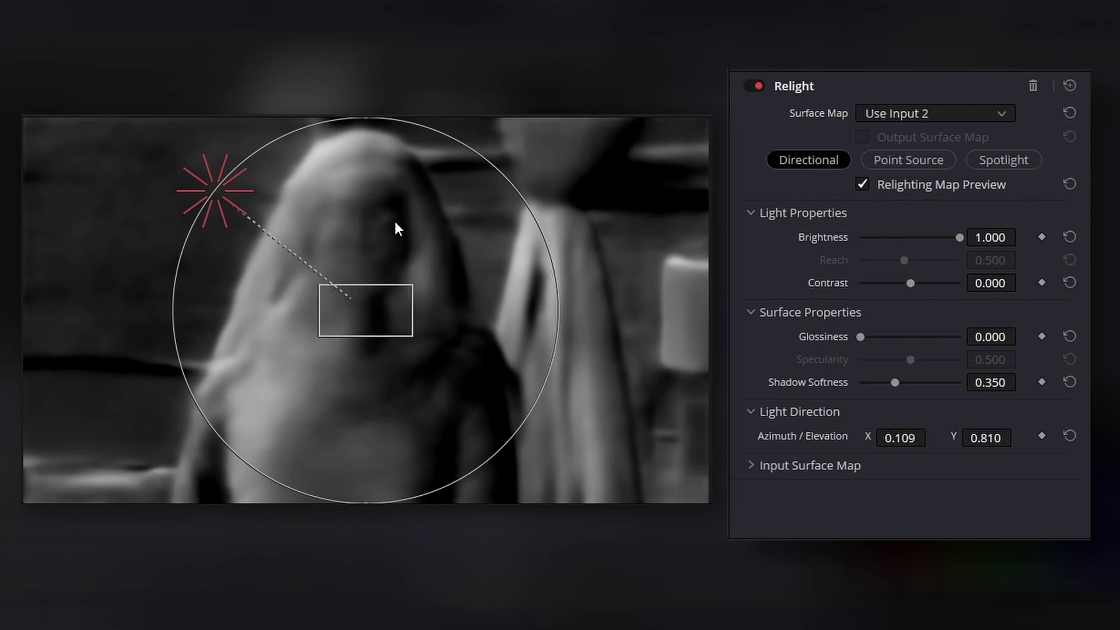
pyautogui.moveTo(214, 198); pyautogui.dragTo(243, 181)
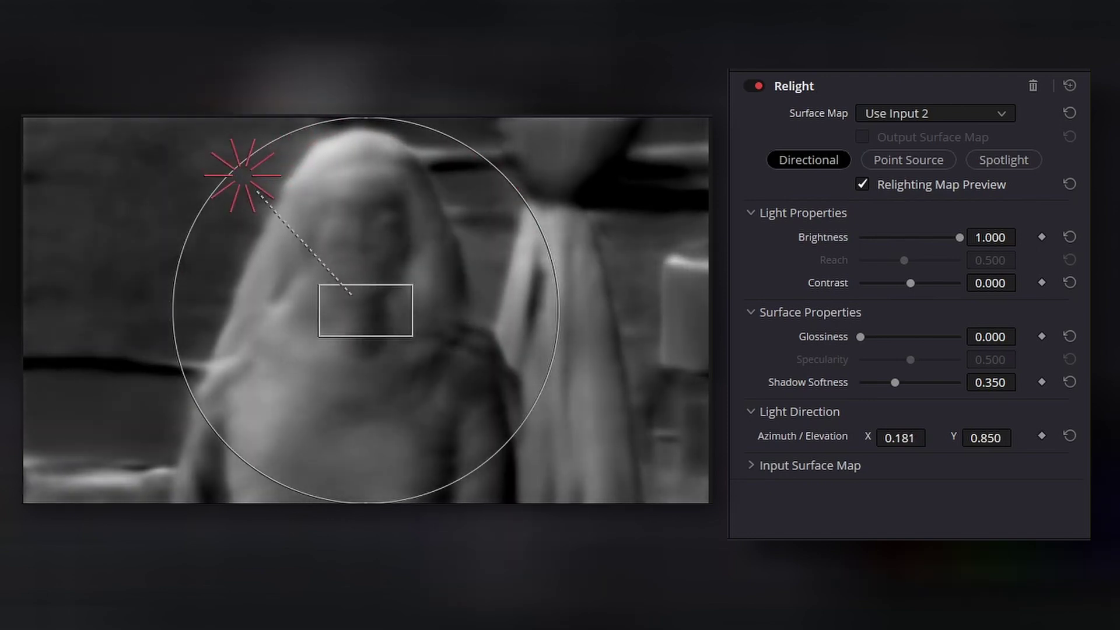
# Try a Spotlight with Beam Angle about 29.47, source at about X 0.937, Y 0.689, Z 0.568, and target at X 0.588, Y 0.574
pyautogui.click(1002, 160)
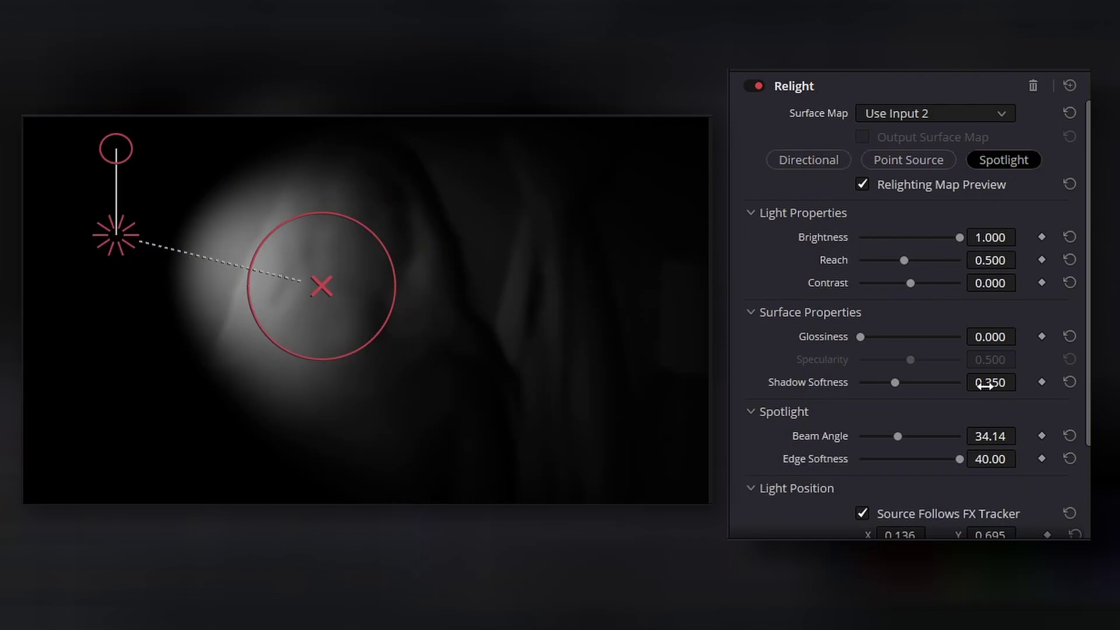
pyautogui.scroll(-3, 984, 386)
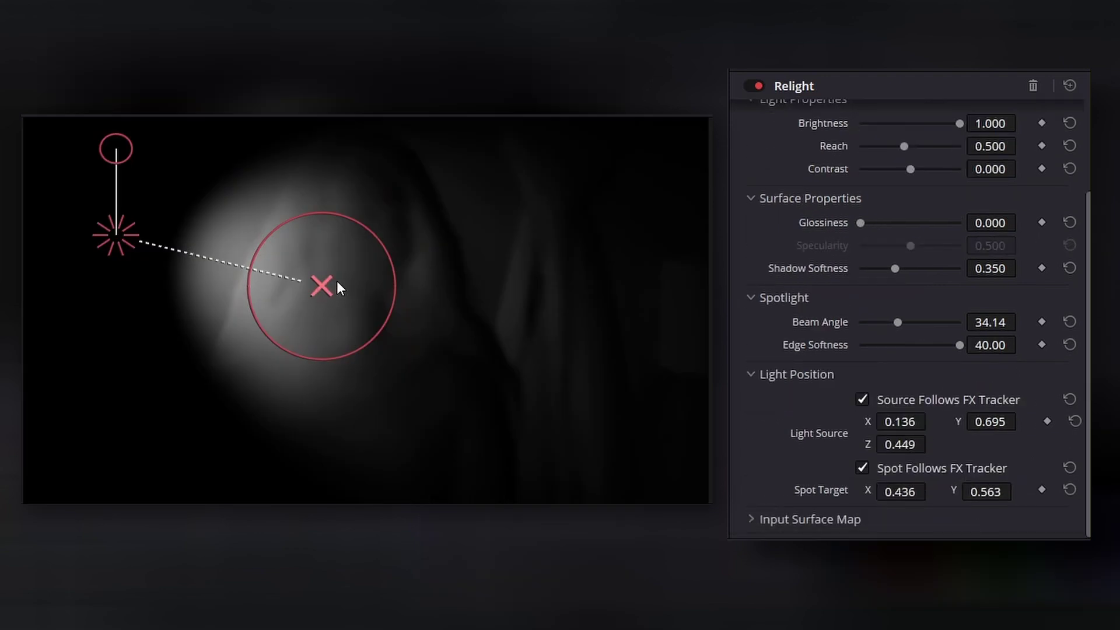
pyautogui.moveTo(337, 281); pyautogui.dragTo(305, 296)
pyautogui.moveTo(116, 148)
pyautogui.mouseDown()
pyautogui.moveTo(111, 177)
pyautogui.moveTo(110, 142)
pyautogui.mouseUp()
pyautogui.moveTo(108, 236); pyautogui.dragTo(679, 217)
pyautogui.moveTo(681, 145)
pyautogui.mouseDown()
pyautogui.moveTo(682, 113)
pyautogui.moveTo(681, 124)
pyautogui.mouseUp()
pyautogui.moveTo(363, 253)
pyautogui.mouseDown()
pyautogui.moveTo(410, 244)
pyautogui.moveTo(354, 259)
pyautogui.mouseUp()
pyautogui.moveTo(305, 296); pyautogui.dragTo(423, 280)
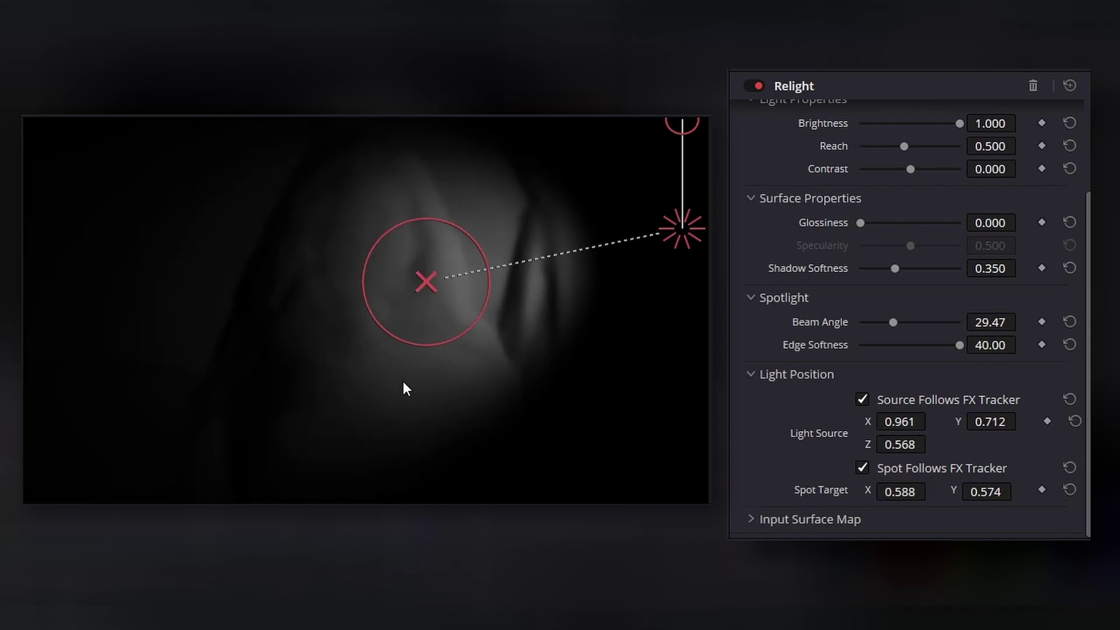
pyautogui.moveTo(682, 227); pyautogui.dragTo(665, 238)
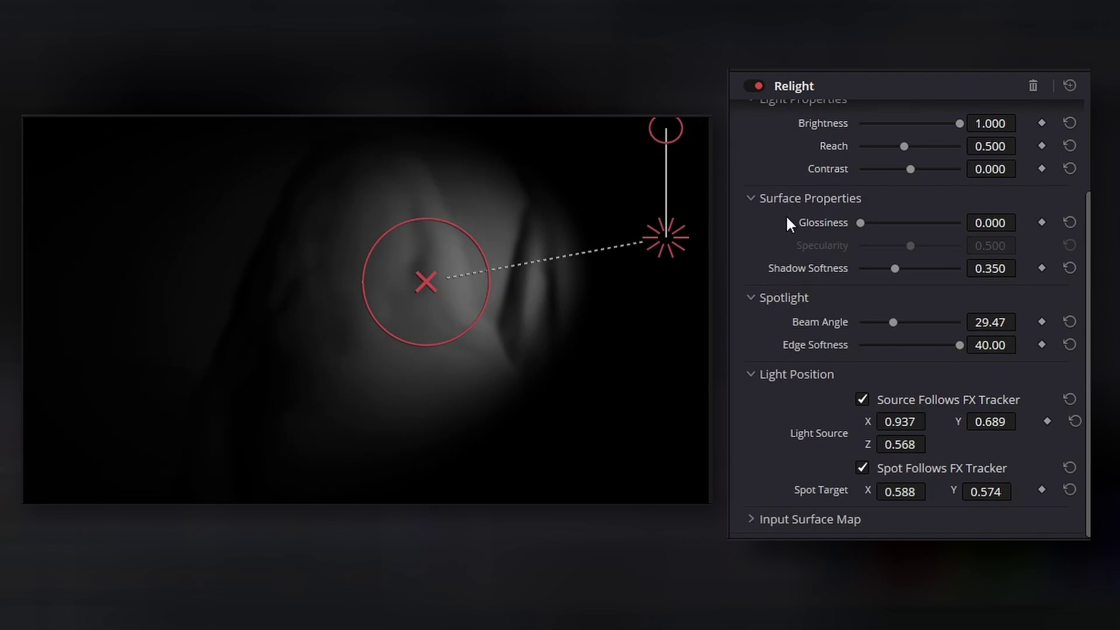
# Return the light to Point Source, move it to about X 0.411, Y 0.610, and keep Brightness at 1.000
pyautogui.scroll(3, 785, 215)
pyautogui.click(909, 163)
pyautogui.moveTo(668, 239); pyautogui.dragTo(311, 269)
pyautogui.moveTo(963, 238)
pyautogui.mouseDown()
pyautogui.moveTo(911, 243)
pyautogui.moveTo(977, 240)
pyautogui.mouseUp()
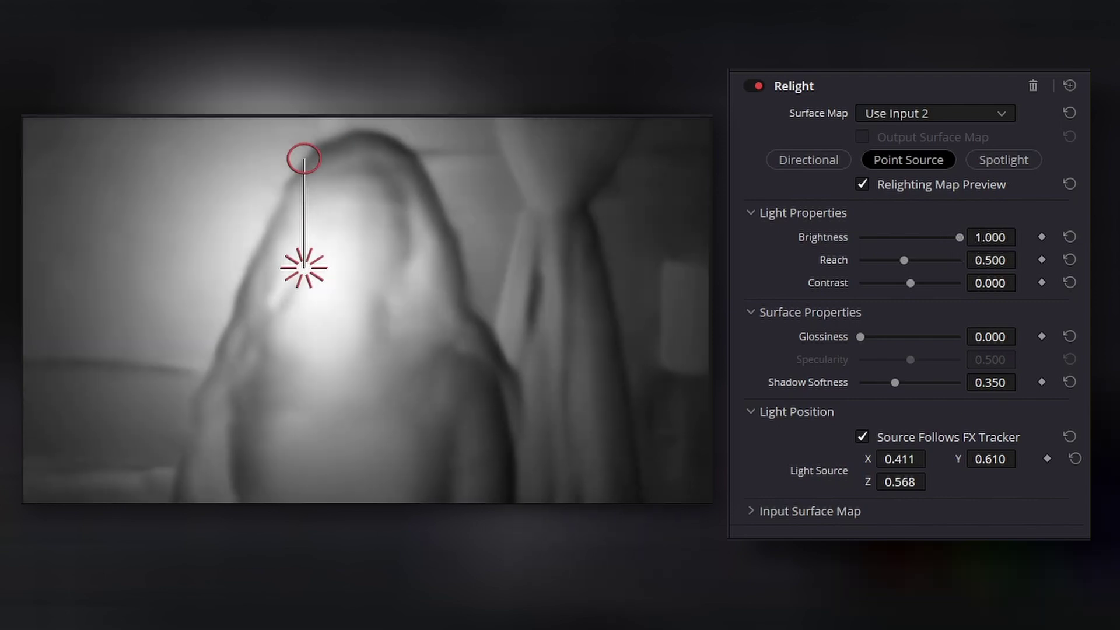
# Try Reach at about 0.265 and Contrast at -1.000 while moving the light beside the woman's face, resetting each to its default
pyautogui.moveTo(906, 261); pyautogui.dragTo(865, 260)
pyautogui.moveTo(304, 268); pyautogui.dragTo(423, 272)
pyautogui.moveTo(862, 259); pyautogui.dragTo(878, 258)
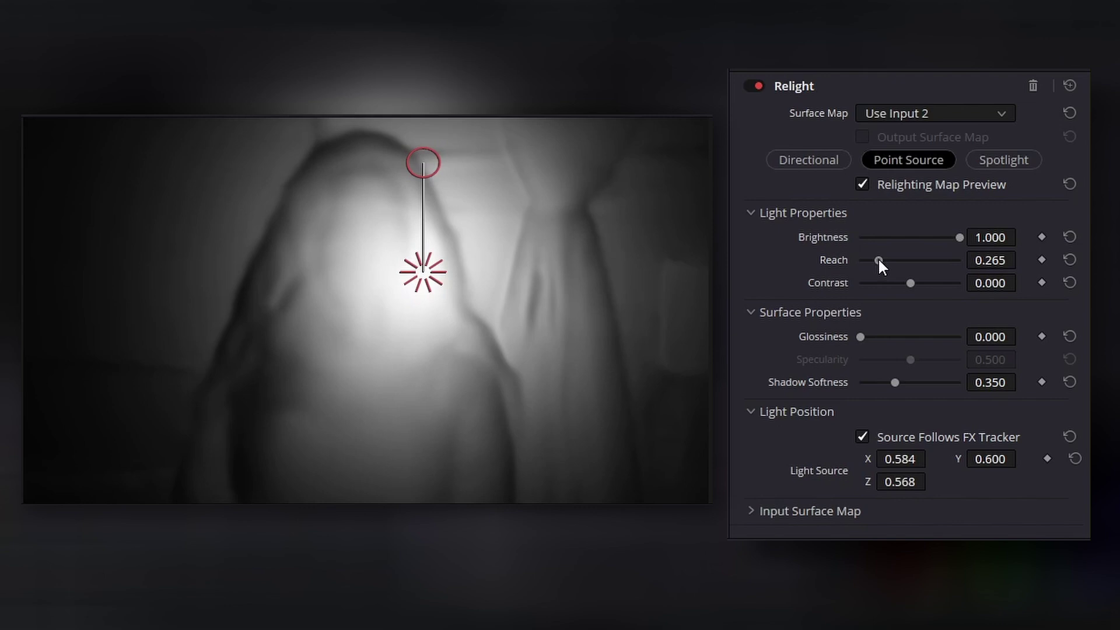
pyautogui.click(1069, 259)
pyautogui.moveTo(910, 283); pyautogui.dragTo(855, 283)
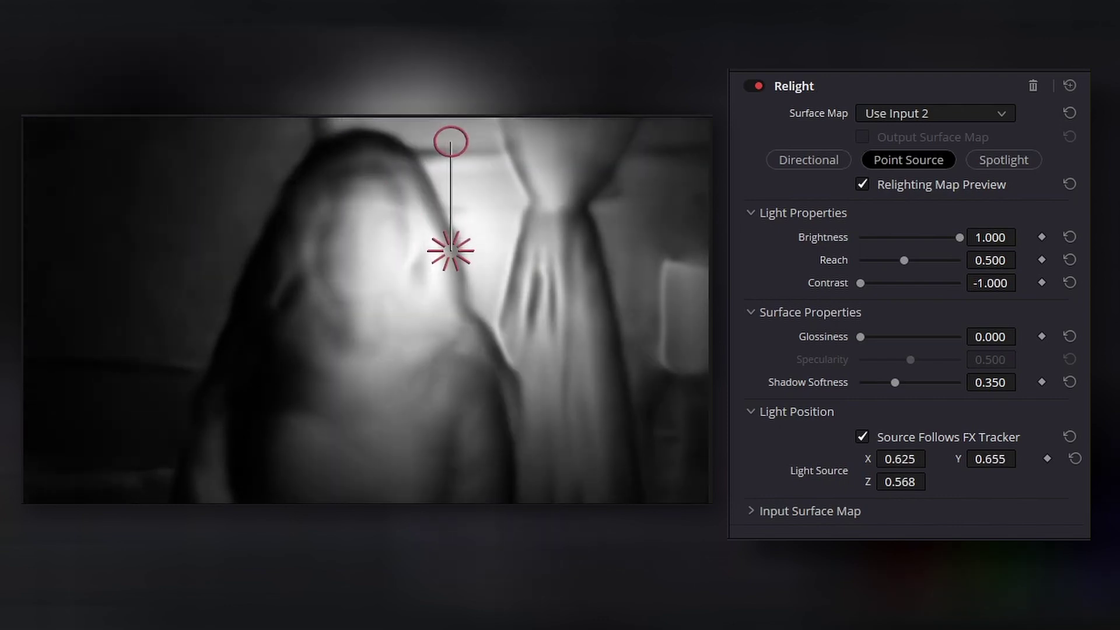
pyautogui.click(1069, 282)
# Set Glossiness to about 0.569 and Reach to about 0.232, and move the point light to about X 0.648, Y 0.606, Z 0.428
pyautogui.moveTo(861, 336); pyautogui.dragTo(926, 337)
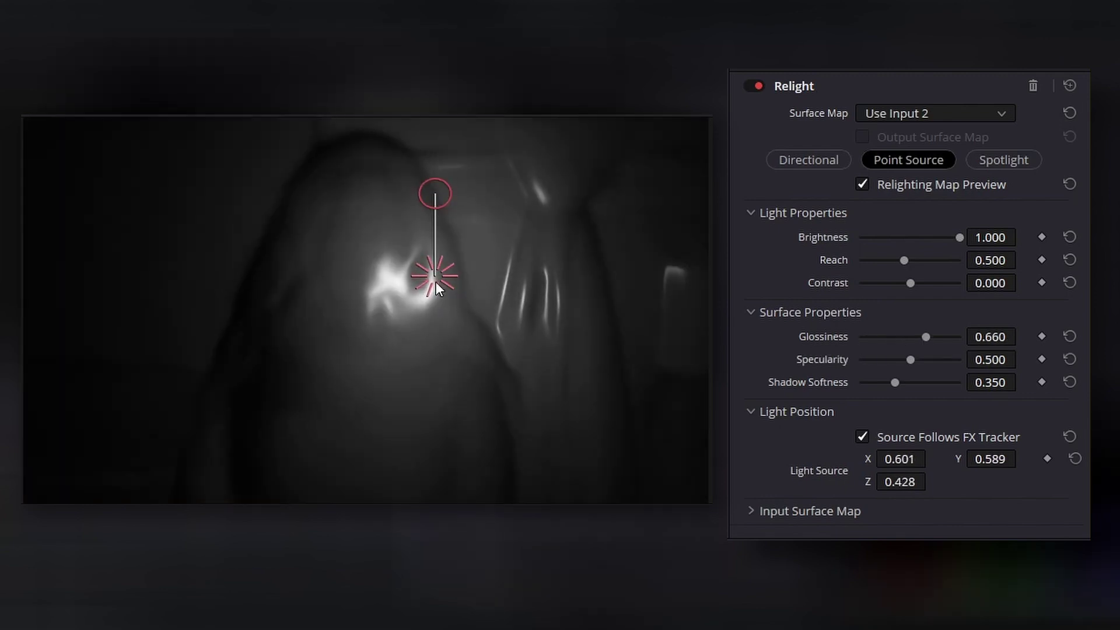
pyautogui.moveTo(903, 260); pyautogui.dragTo(874, 260)
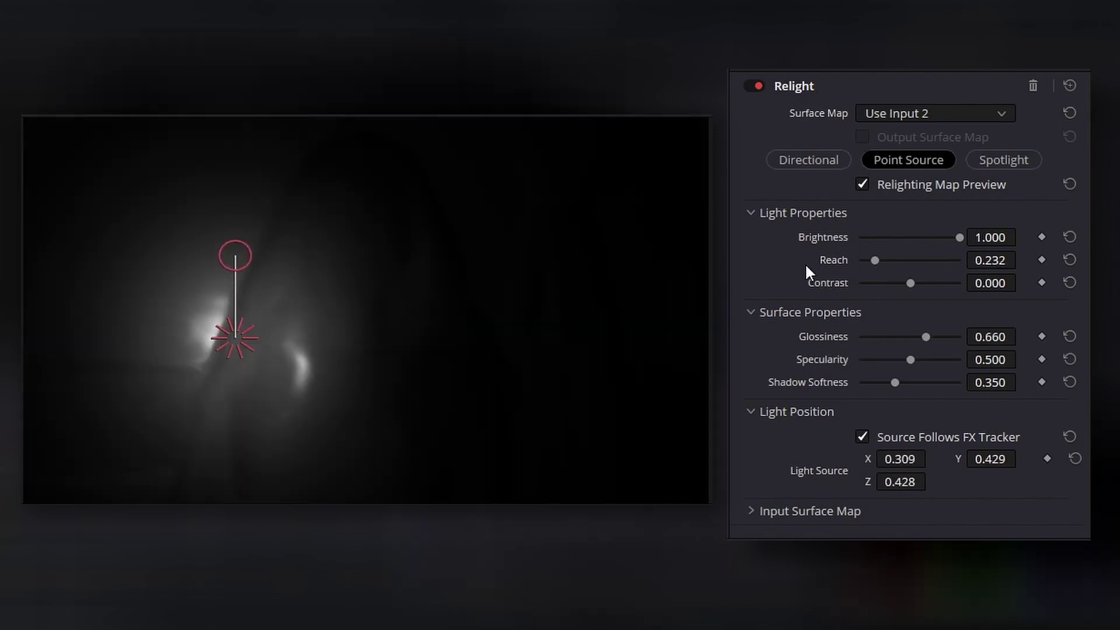
pyautogui.moveTo(235, 337); pyautogui.dragTo(467, 270)
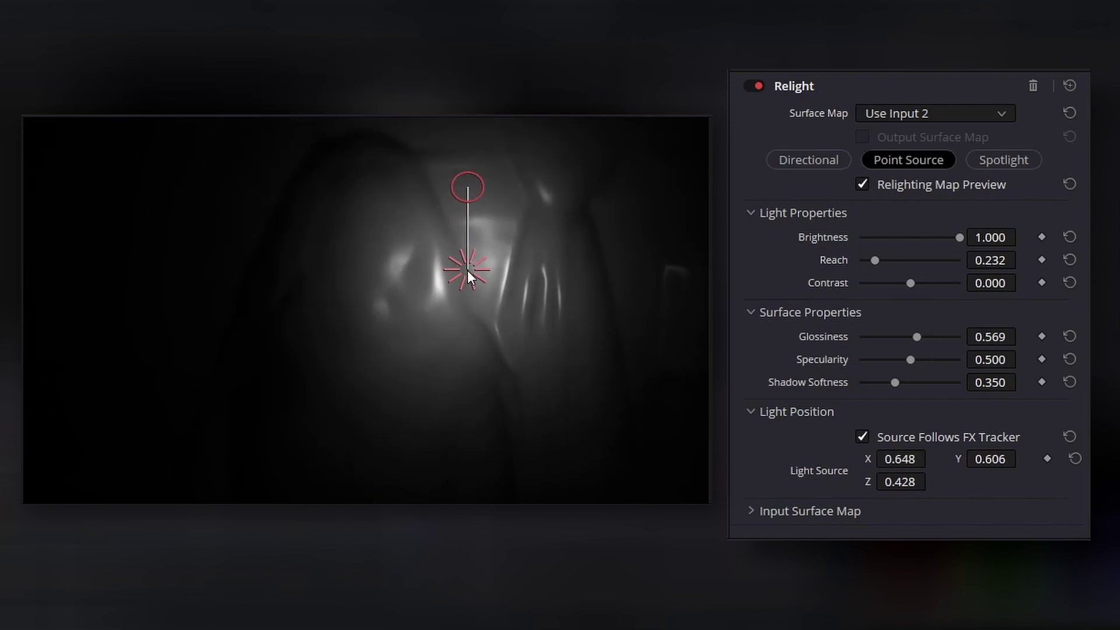
# Try Specularity at about 0.165 and 0.349 with Shadow Softness at 1.000, then reset Glossiness and Shadow Softness to their defaults
pyautogui.moveTo(912, 360); pyautogui.dragTo(876, 358)
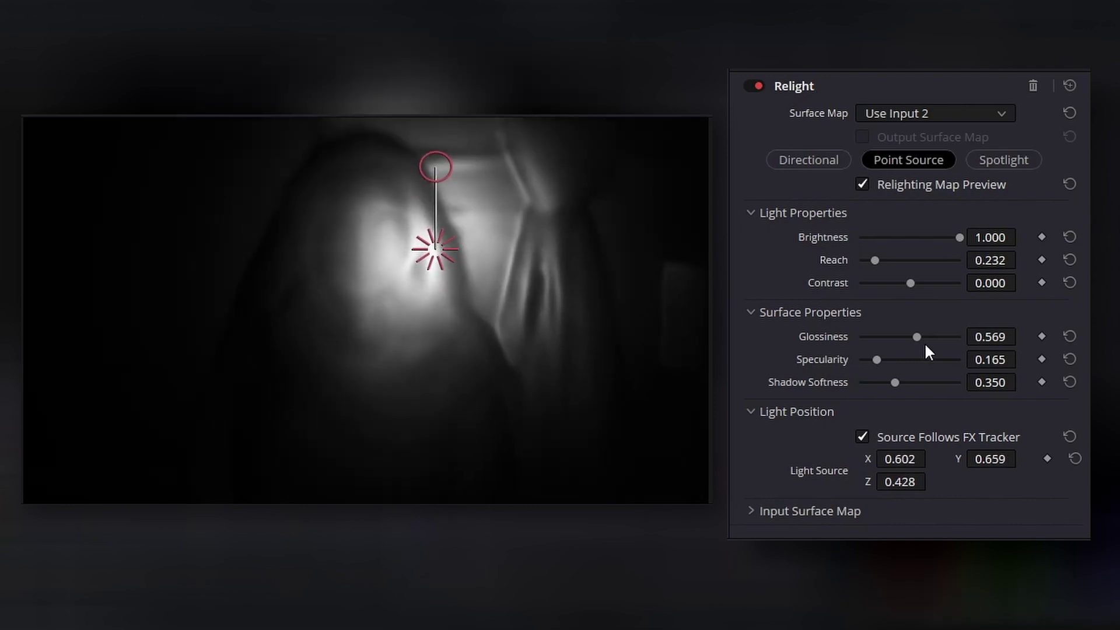
pyautogui.moveTo(895, 382); pyautogui.dragTo(1025, 375)
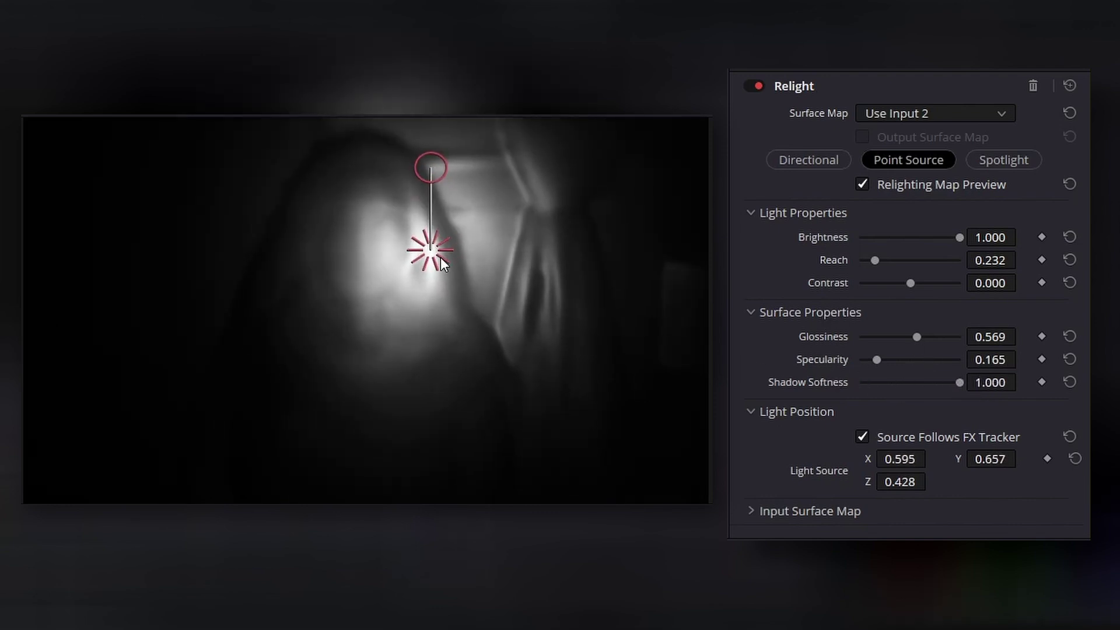
pyautogui.moveTo(880, 358); pyautogui.dragTo(968, 383)
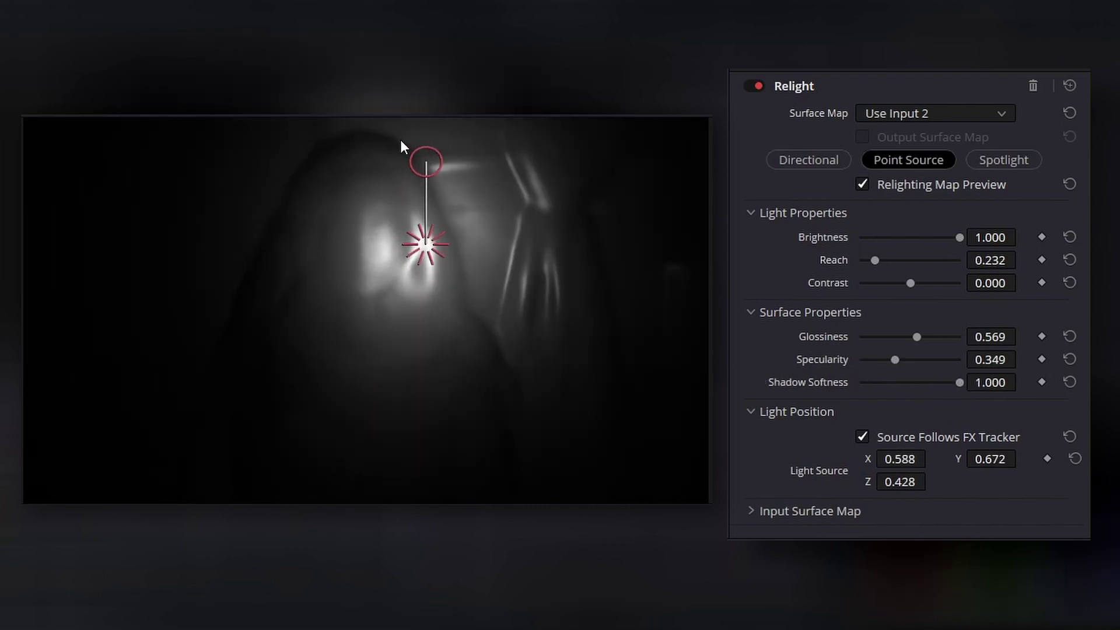
pyautogui.click(1069, 337)
pyautogui.click(1068, 382)
# Test Rescale Oversaturated, Reinterpret Left/Right and Reinterpret Up/Down on the input surface map while moving the point light around the woman's head
pyautogui.click(747, 517)
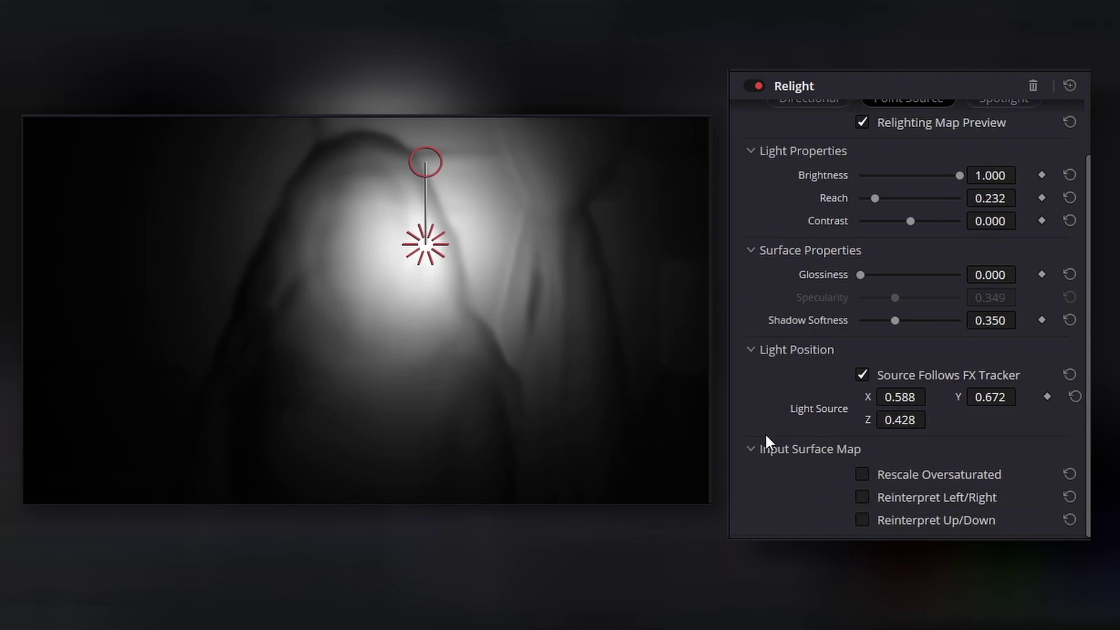
pyautogui.moveTo(425, 244); pyautogui.dragTo(448, 257)
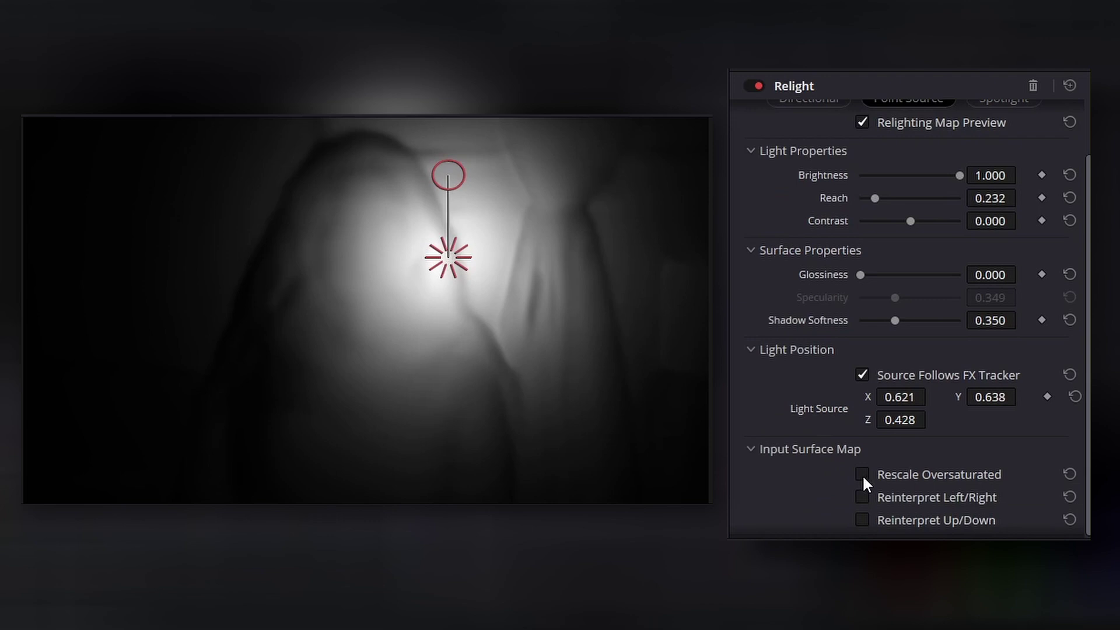
pyautogui.moveTo(445, 264); pyautogui.dragTo(268, 254)
pyautogui.moveTo(267, 165)
pyautogui.mouseDown()
pyautogui.moveTo(273, 136)
pyautogui.moveTo(272, 182)
pyautogui.mouseUp()
pyautogui.moveTo(266, 253); pyautogui.dragTo(433, 249)
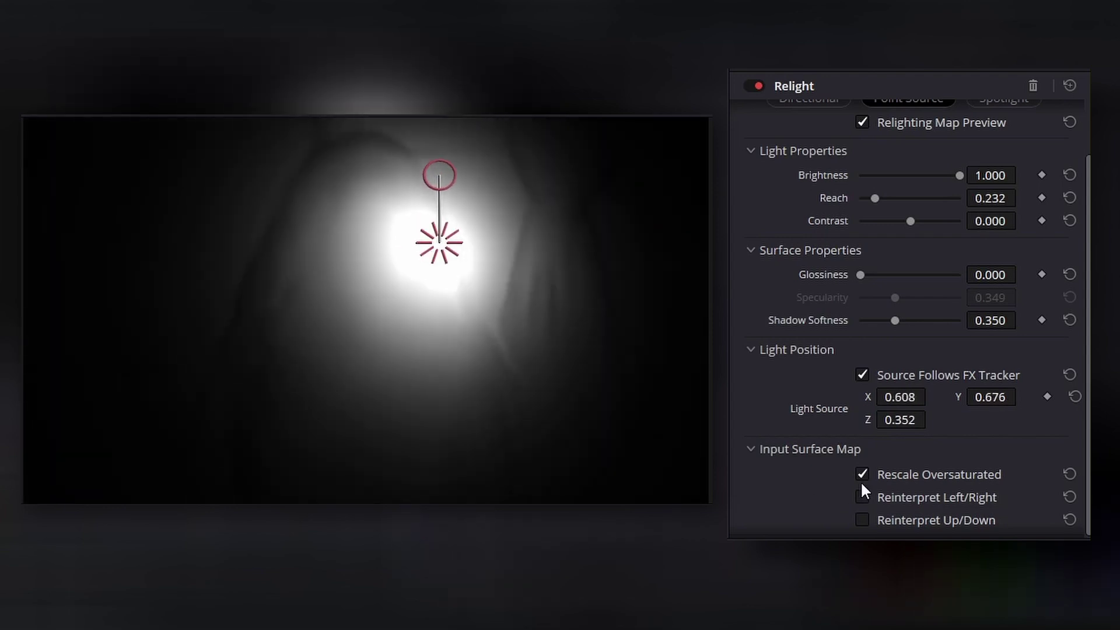
pyautogui.click(861, 473)
pyautogui.click(862, 497)
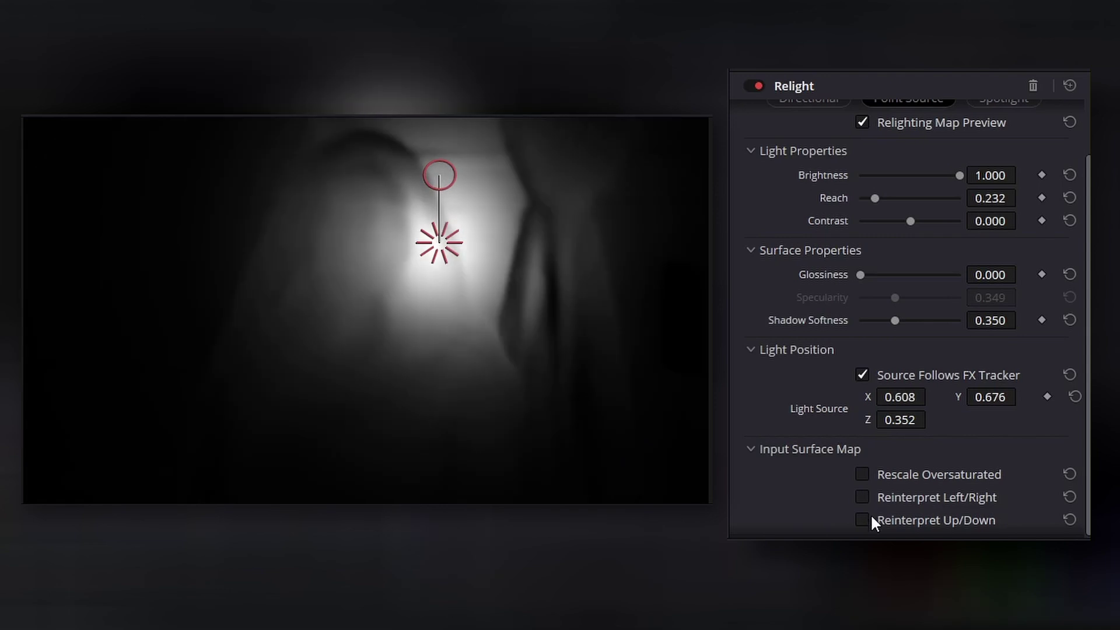
pyautogui.click(862, 519)
pyautogui.moveTo(439, 244)
pyautogui.mouseDown()
pyautogui.moveTo(467, 282)
pyautogui.moveTo(456, 255)
pyautogui.mouseUp()
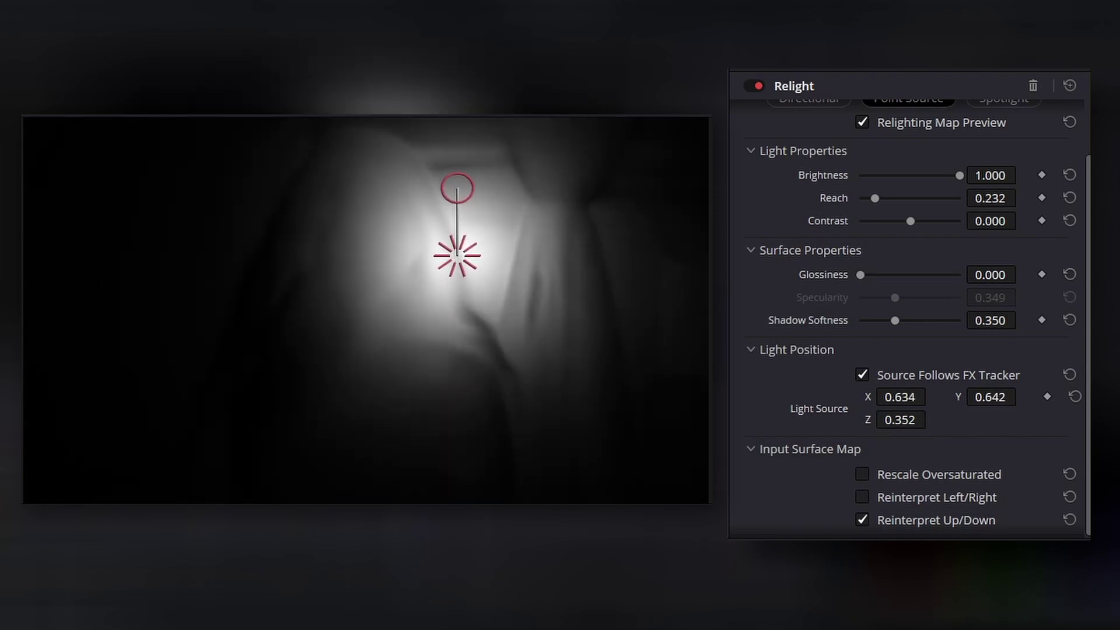
pyautogui.scroll(2, 786, 329)
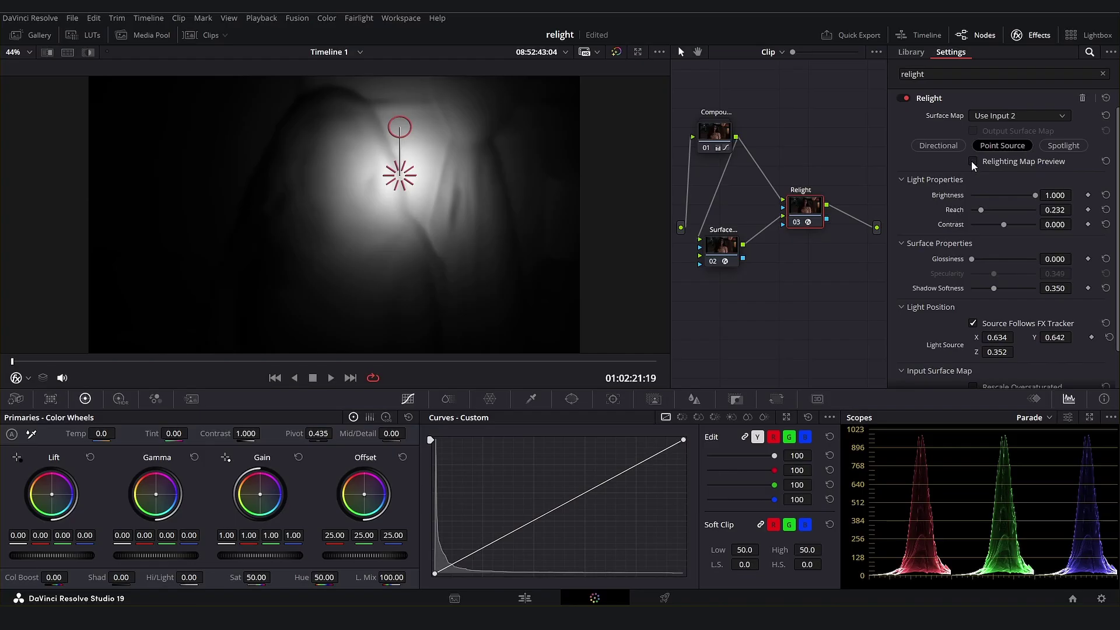
# Compare the light with Relighting Map Preview on and off, leaving it off, and move the light to about X 0.375, Y 0.695
pyautogui.click(862, 185)
pyautogui.moveTo(402, 143); pyautogui.dragTo(224, 117)
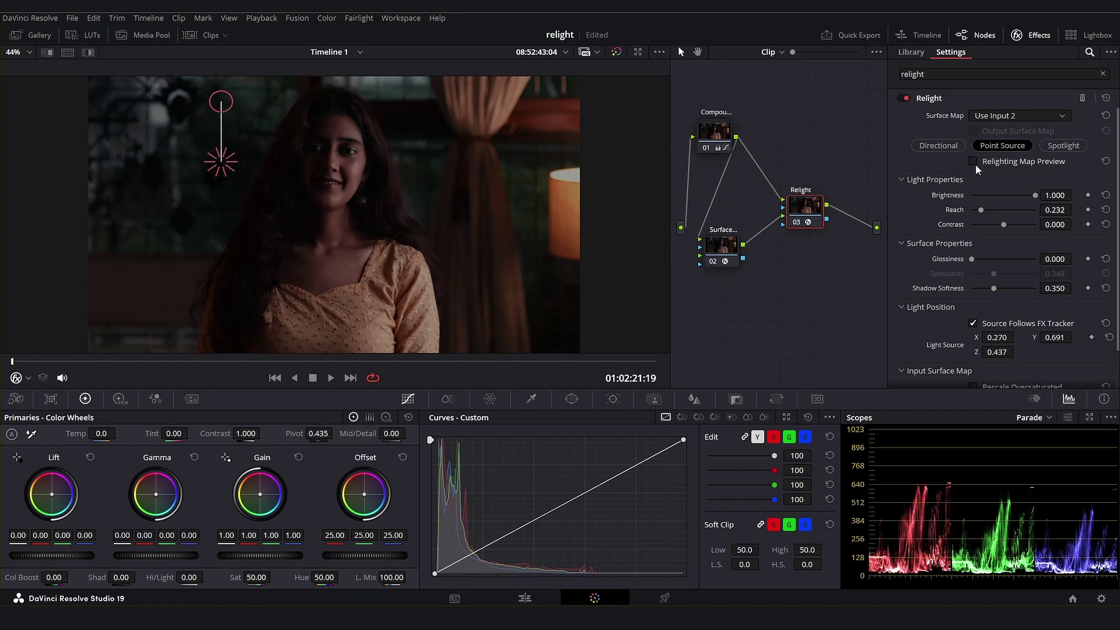
pyautogui.click(973, 162)
pyautogui.moveTo(224, 163); pyautogui.dragTo(274, 158)
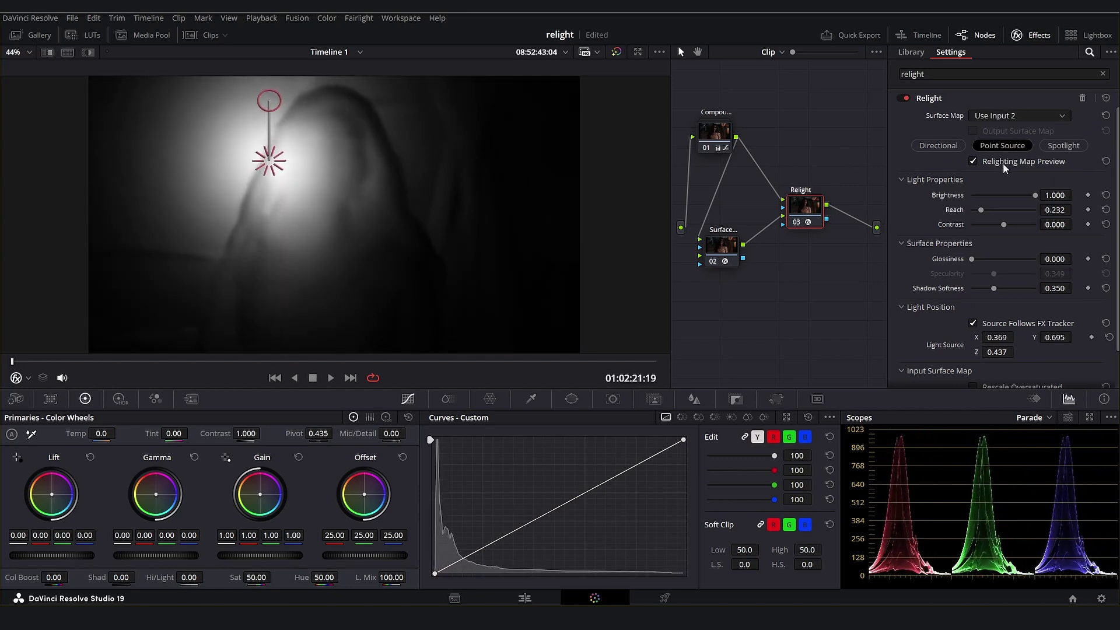
pyautogui.click(973, 161)
pyautogui.moveTo(269, 160)
pyautogui.mouseDown()
pyautogui.moveTo(512, 175)
pyautogui.moveTo(245, 157)
pyautogui.moveTo(282, 155)
pyautogui.moveTo(271, 159)
pyautogui.mouseUp()
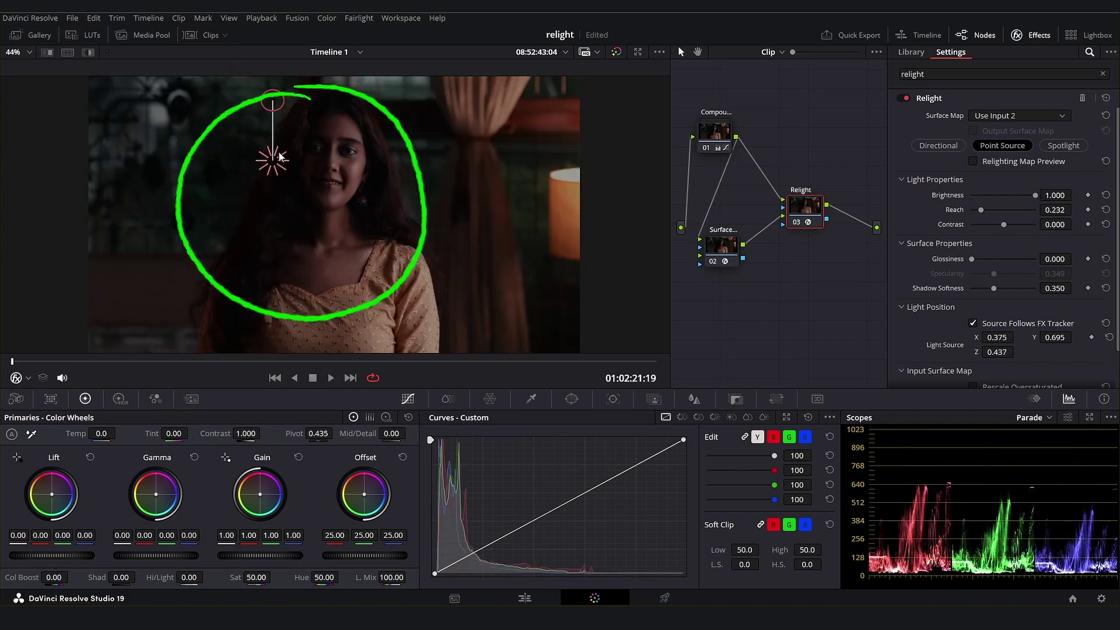
pyautogui.moveTo(275, 157)
pyautogui.mouseDown()
pyautogui.moveTo(500, 165)
pyautogui.moveTo(502, 180)
pyautogui.moveTo(245, 158)
pyautogui.moveTo(445, 170)
pyautogui.moveTo(264, 158)
pyautogui.mouseUp()
# At 01:02:35:00, place the light in front of the woman's face at about X 0.701, Y 0.604, and raise Gamma to 0.12
pyautogui.moveTo(506, 362); pyautogui.dragTo(541, 366)
pyautogui.moveTo(260, 163); pyautogui.dragTo(420, 185)
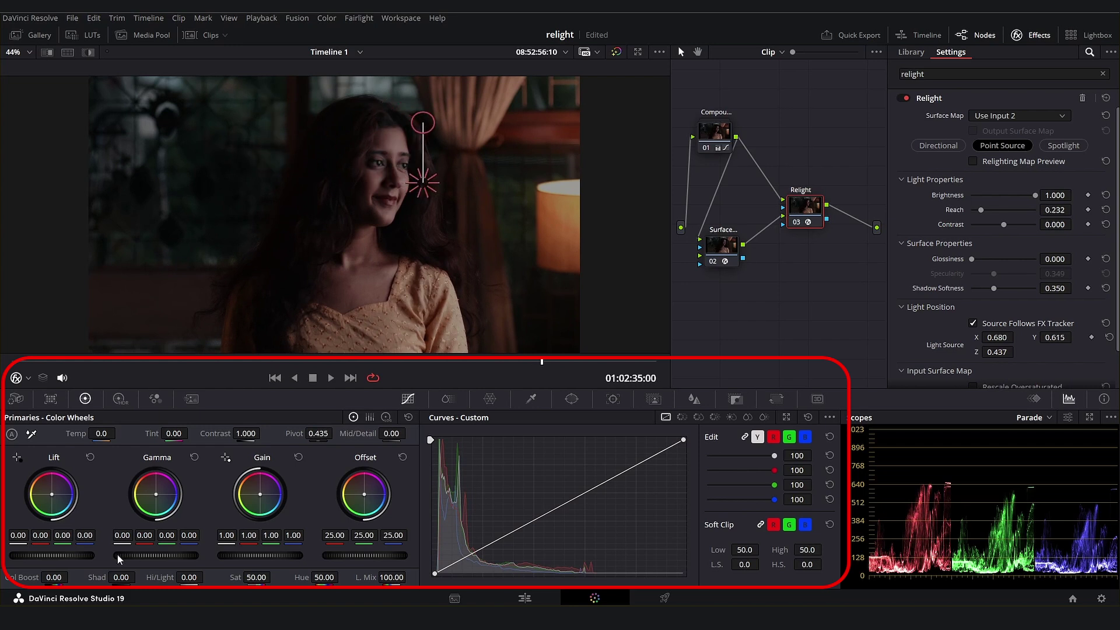
pyautogui.moveTo(138, 558); pyautogui.dragTo(178, 559)
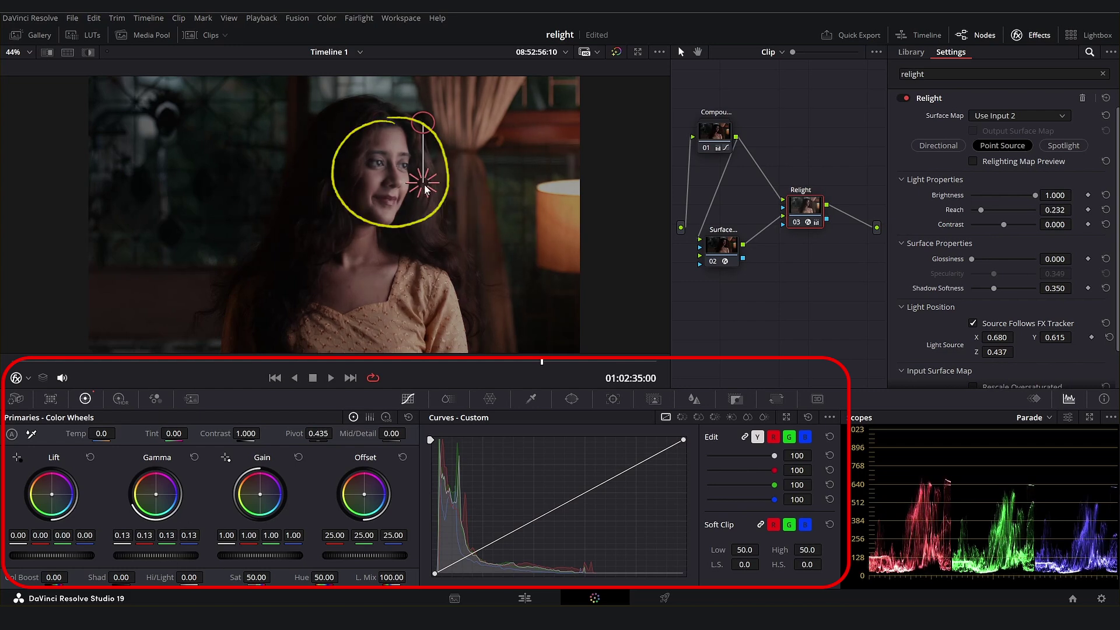
pyautogui.moveTo(177, 559); pyautogui.dragTo(175, 559)
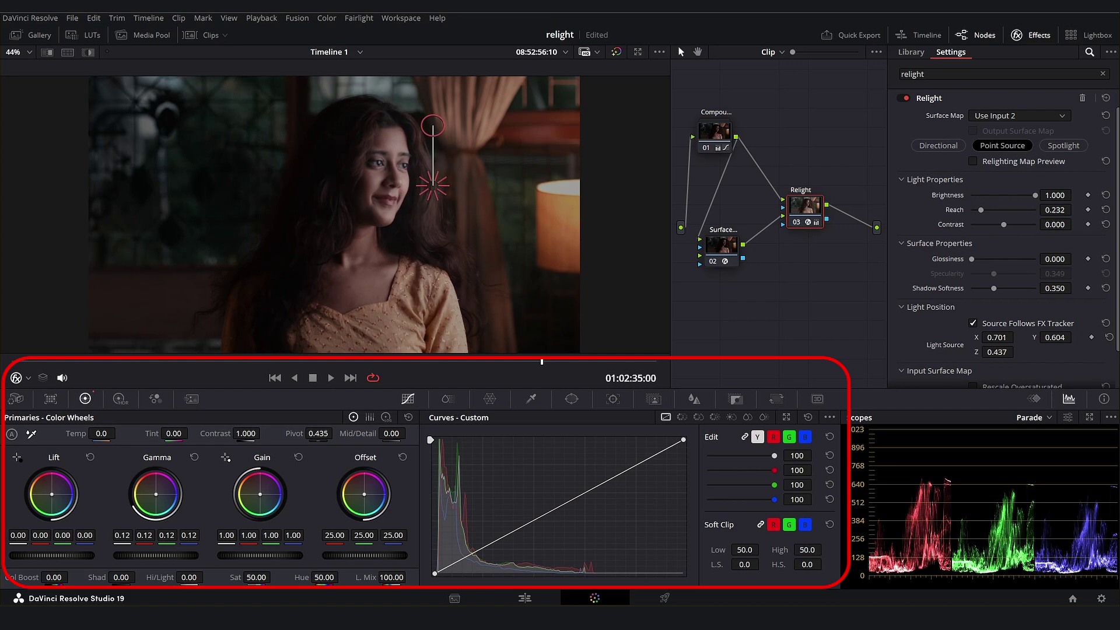
# Warm the Gain to about red 1.10, green 0.98, blue 0.89, and refine the light to about X 0.698, Y 0.583, Z 0.466
pyautogui.moveTo(259, 493); pyautogui.dragTo(257, 492)
pyautogui.moveTo(430, 219)
pyautogui.mouseDown()
pyautogui.moveTo(373, 214)
pyautogui.moveTo(427, 220)
pyautogui.mouseUp()
pyautogui.click(796, 225)
pyautogui.click(796, 225)
pyautogui.click(796, 225)
pyautogui.moveTo(431, 195); pyautogui.dragTo(434, 197)
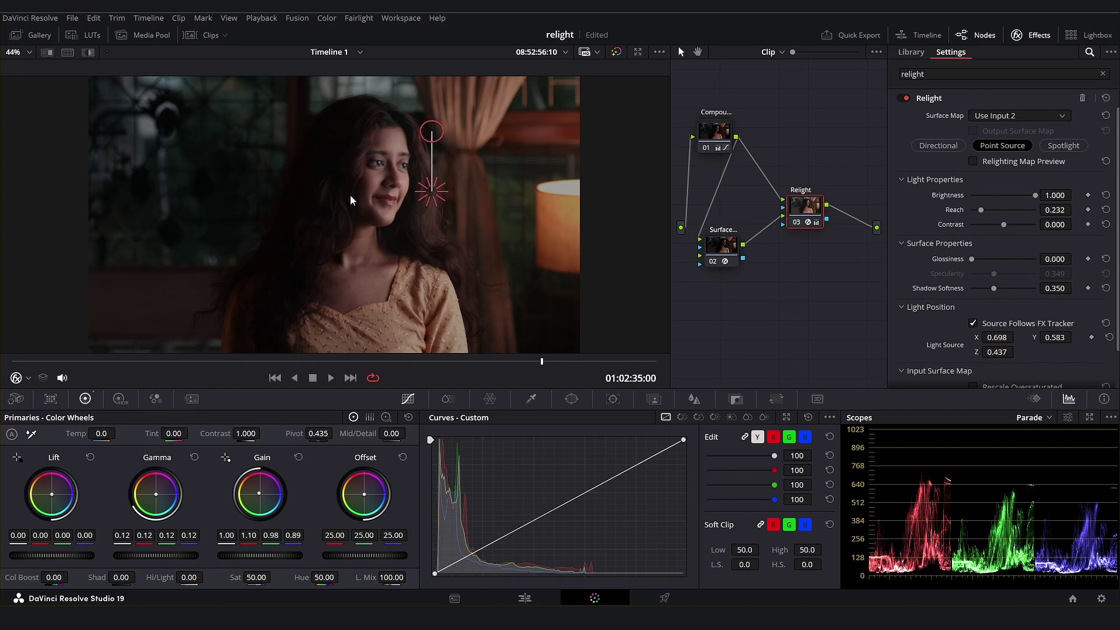
pyautogui.scroll(2, 426, 199)
# Add a second Relight node to the node graph and reposition the first Relight and SurfaceMap nodes beside it
pyautogui.click(911, 56)
pyautogui.moveTo(942, 121); pyautogui.dragTo(832, 277)
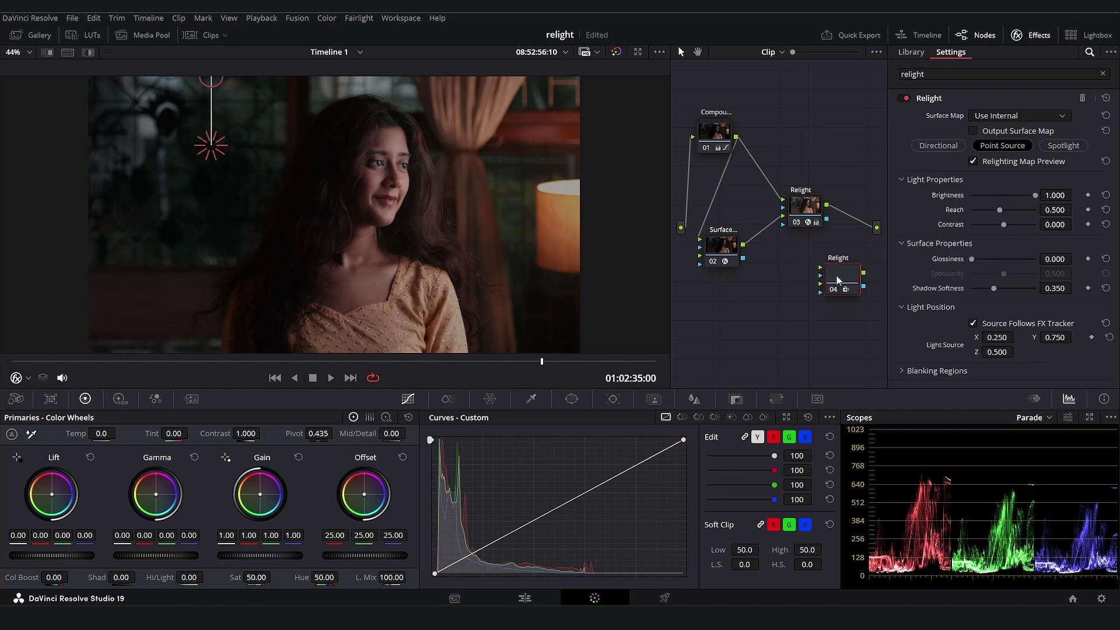
pyautogui.moveTo(805, 205); pyautogui.dragTo(773, 274)
pyautogui.moveTo(721, 245); pyautogui.dragTo(706, 283)
# Rename the first Relight node Relight1 and the new one Relight2
pyautogui.moveTo(771, 275); pyautogui.dragTo(774, 265)
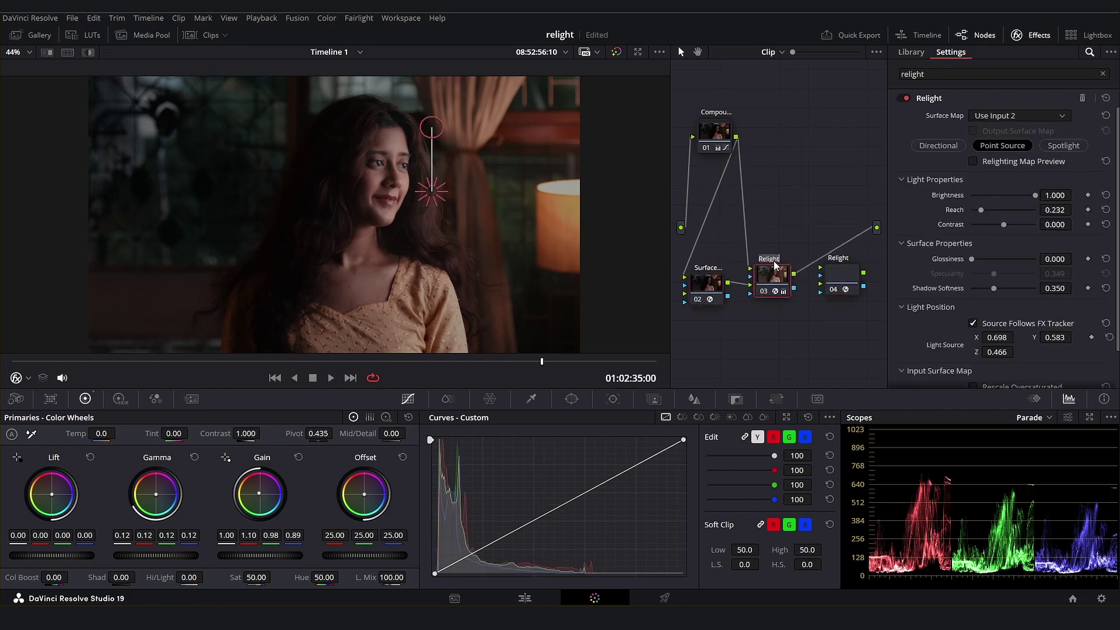
pyautogui.write('1')
pyautogui.doubleClick(845, 258)
pyautogui.write('2')
pyautogui.click(834, 325)
# Chain Relight1 through Relight2 to the graph output, and connect the SurfaceMap node to Relight2's second input
pyautogui.moveTo(794, 274); pyautogui.dragTo(823, 269)
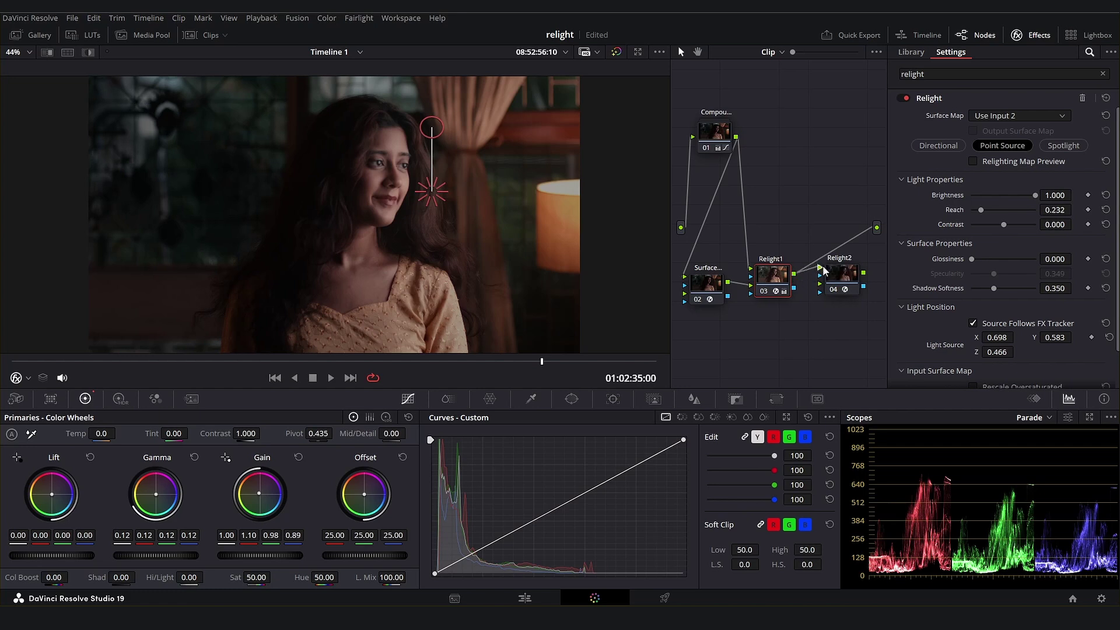
pyautogui.moveTo(863, 272); pyautogui.dragTo(876, 228)
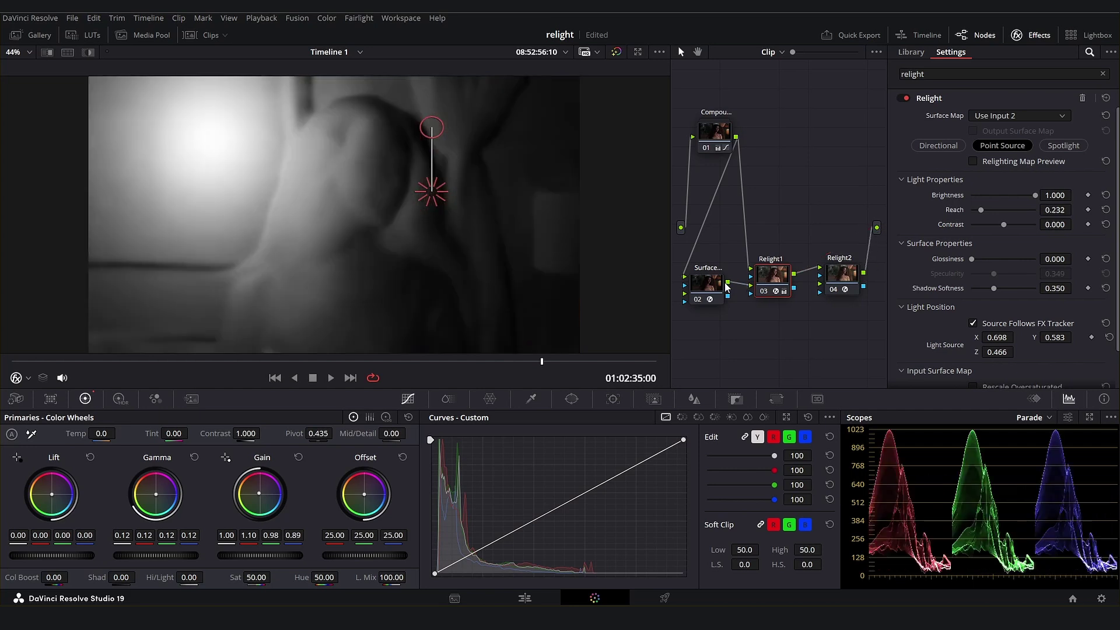
pyautogui.moveTo(728, 285); pyautogui.dragTo(816, 288)
pyautogui.moveTo(704, 289); pyautogui.dragTo(717, 348)
# Set Relight2's Surface Map to Use Input 2, move its light to about X 0.343, Y 0.832, and turn off Relighting Map Preview
pyautogui.click(842, 278)
pyautogui.click(991, 116)
pyautogui.click(991, 144)
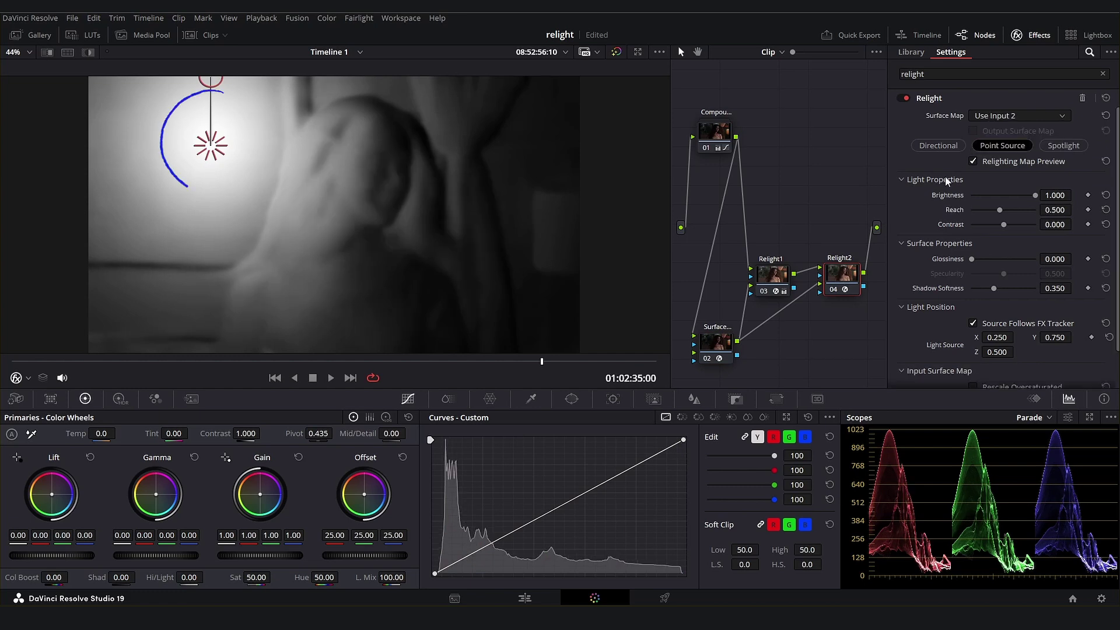
pyautogui.moveTo(209, 147); pyautogui.dragTo(253, 126)
pyautogui.scroll(-2, 436, 155)
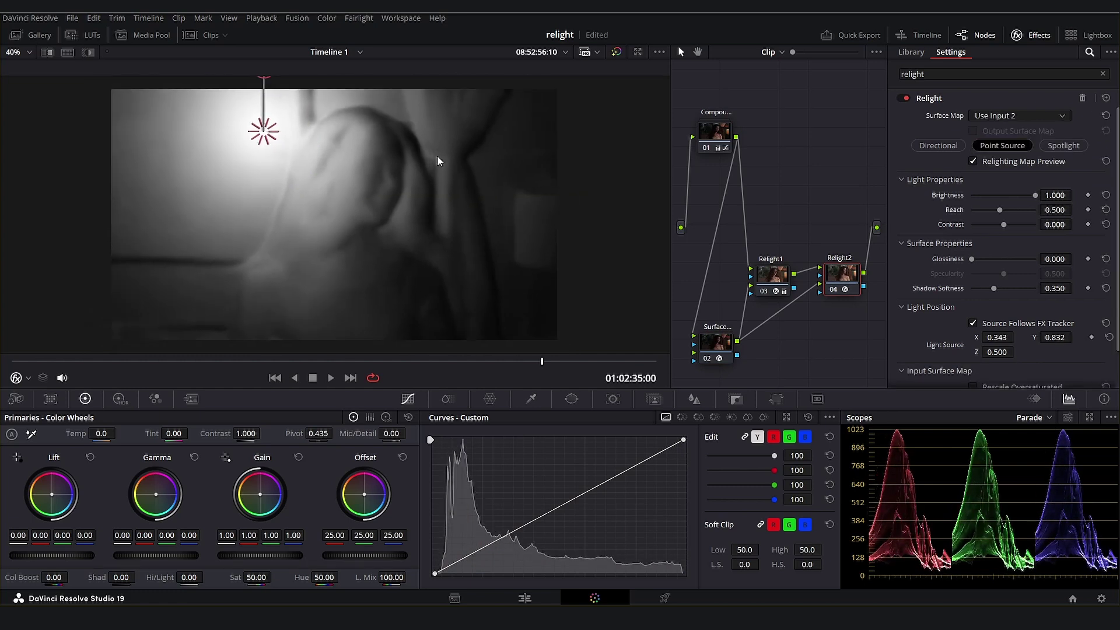
pyautogui.click(972, 162)
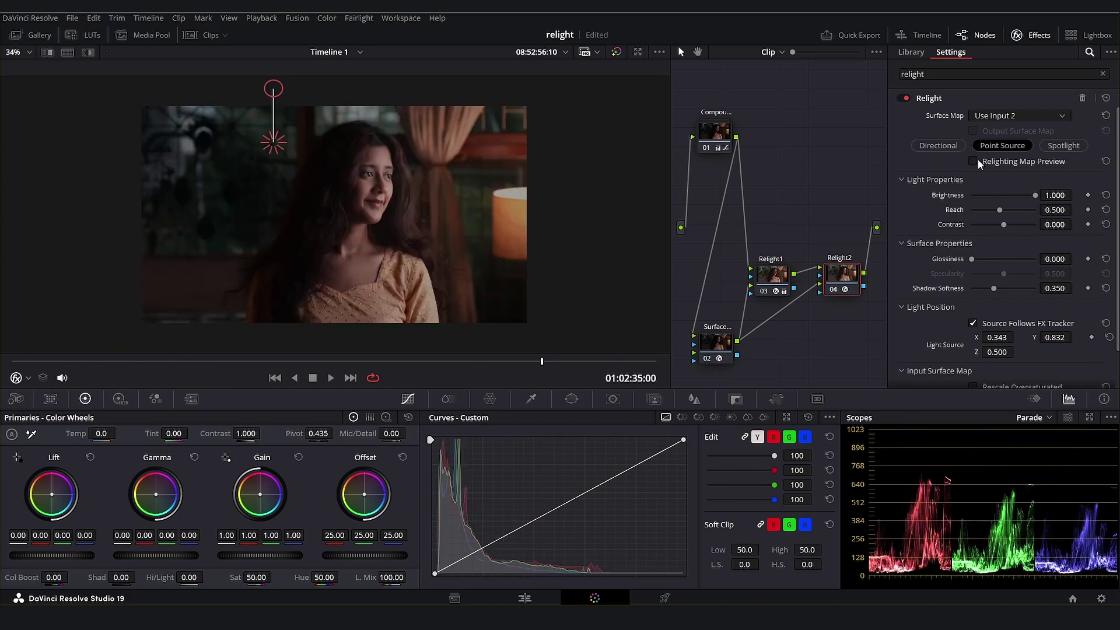
# Raise Relight2's Gamma to 0.12, warm its Gain to about 1.15, 0.97, 0.83, and move its light to about X 0.364, Y 0.803
pyautogui.moveTo(133, 561); pyautogui.dragTo(187, 556)
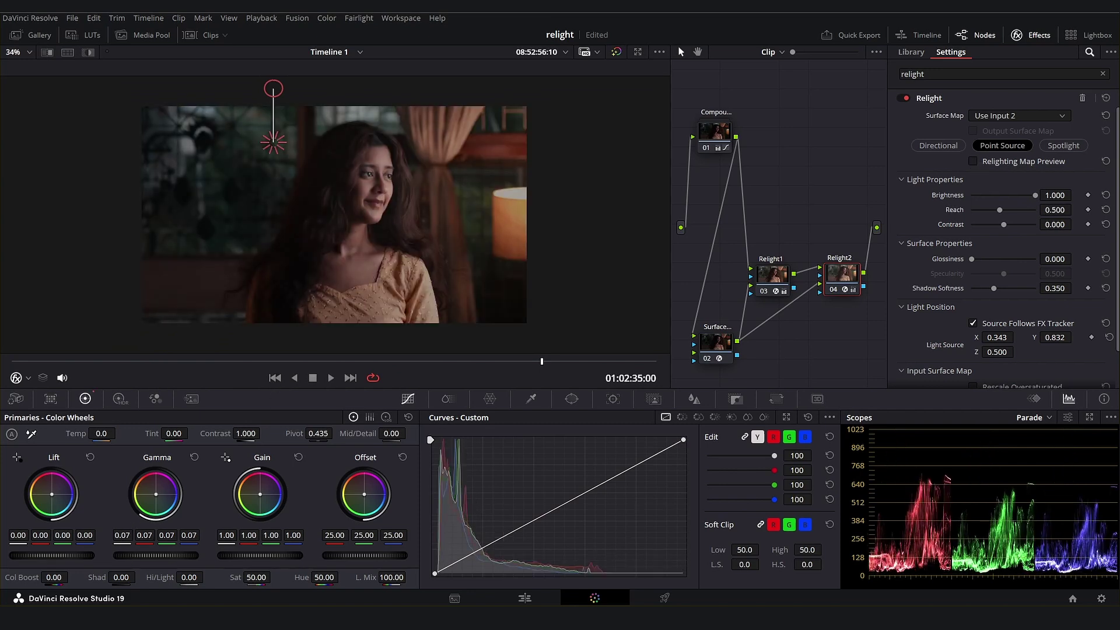
pyautogui.moveTo(275, 174); pyautogui.dragTo(279, 179)
pyautogui.moveTo(259, 494); pyautogui.dragTo(257, 492)
pyautogui.moveTo(284, 141); pyautogui.dragTo(281, 150)
# Compare the shot with Relight1 and Relight2 disabled, then re-enable them one after the other
pyautogui.click(764, 290)
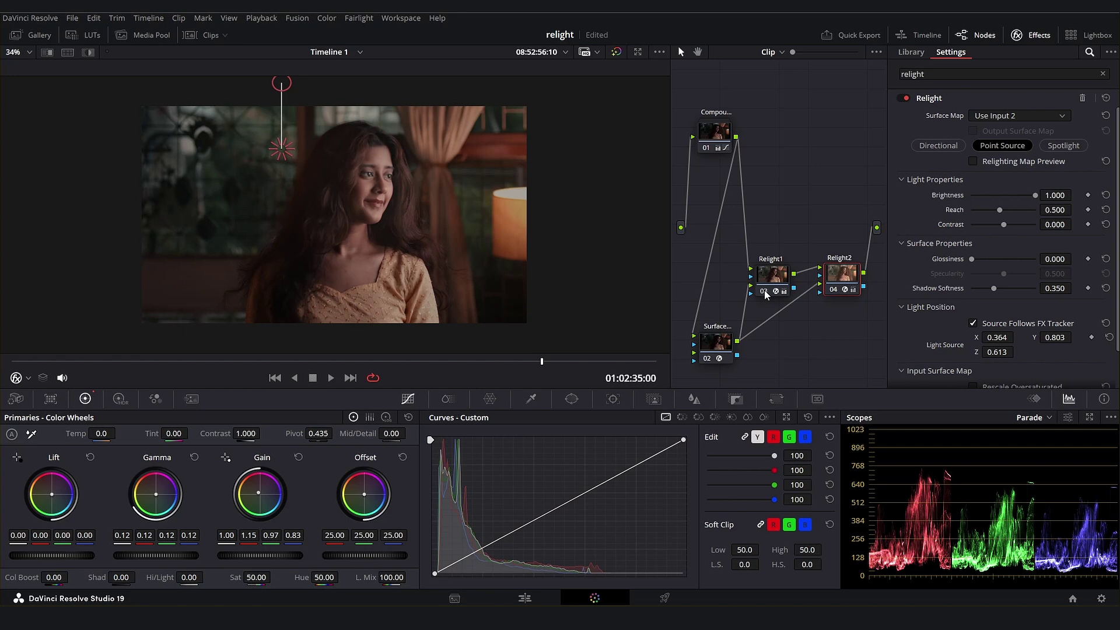
pyautogui.click(835, 288)
pyautogui.click(707, 361)
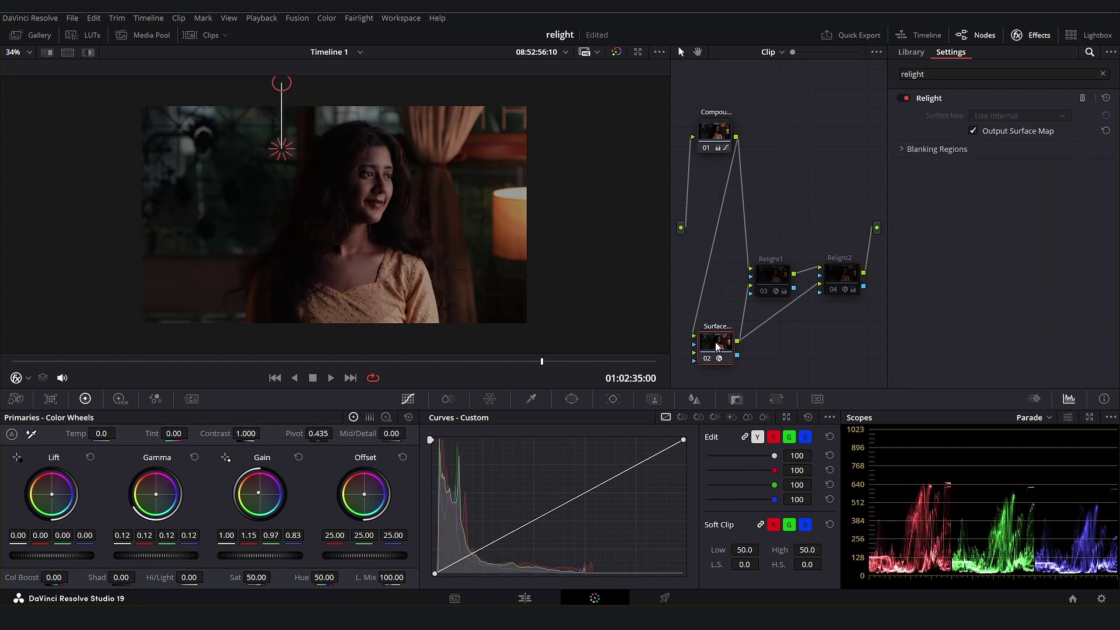
pyautogui.click(762, 292)
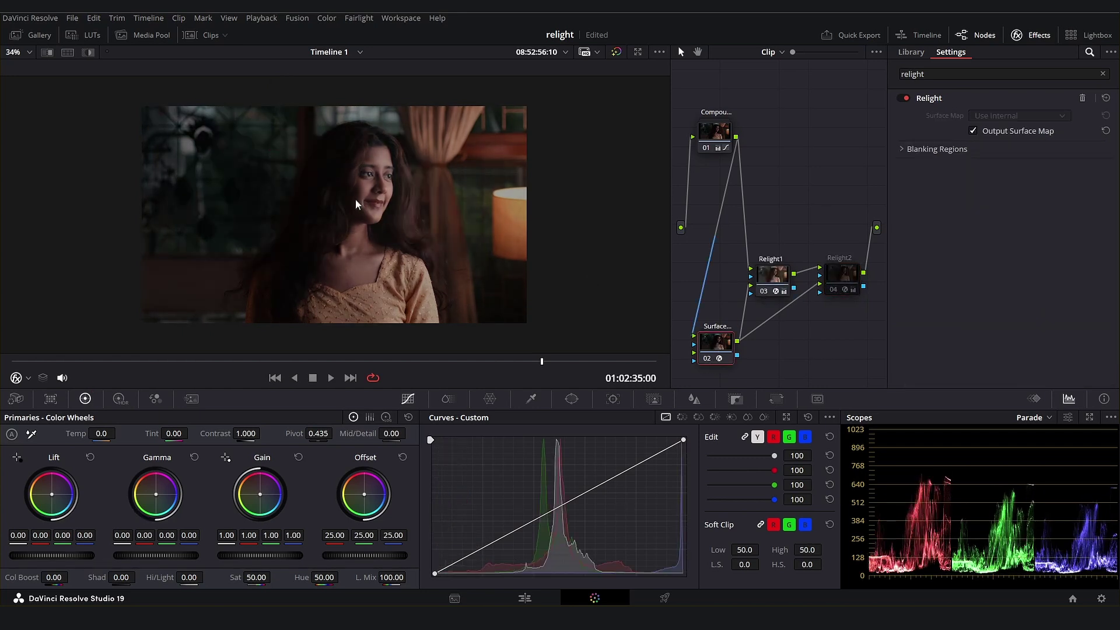
pyautogui.click(836, 291)
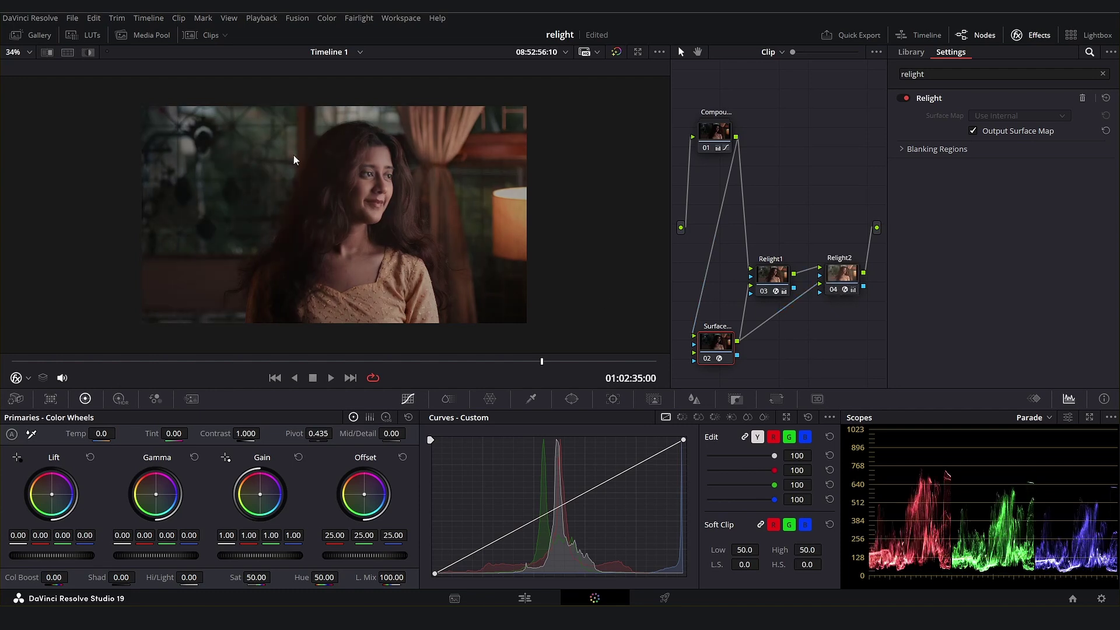
# Lower Relight2's Gamma to 0.09, move its light to about X 0.428, Y 0.905, and compare with the node disabled
pyautogui.click(844, 279)
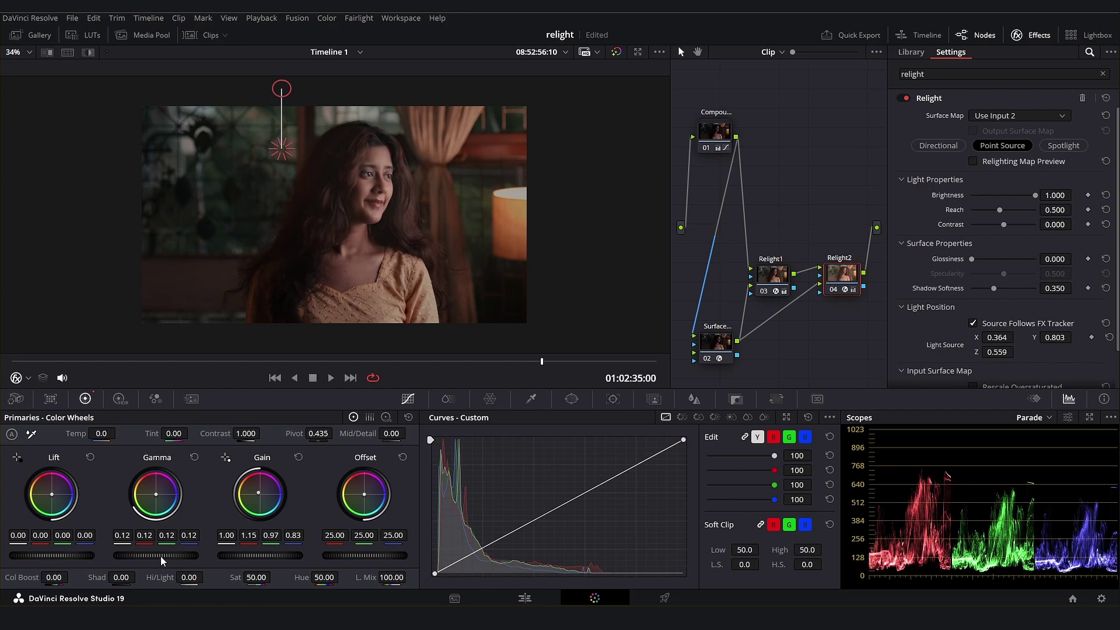
pyautogui.moveTo(282, 149); pyautogui.dragTo(306, 126)
pyautogui.click(836, 290)
pyautogui.click(836, 290)
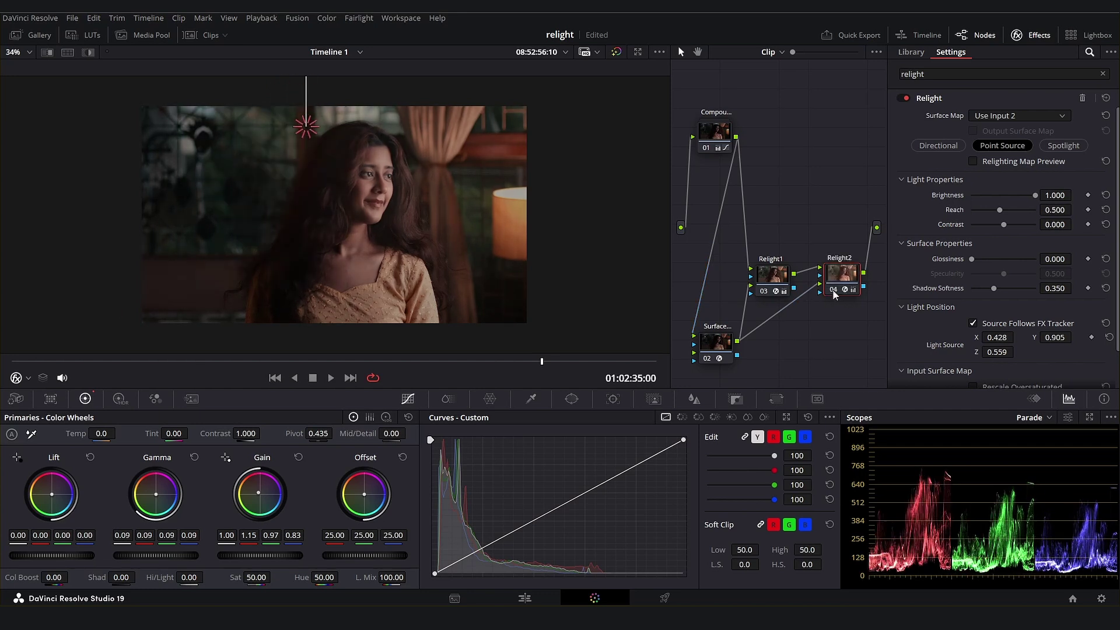
# Play the relit clip, examine the light positions against the woman's movement, and scrub back to 01:02:34:10
pyautogui.click(331, 378)
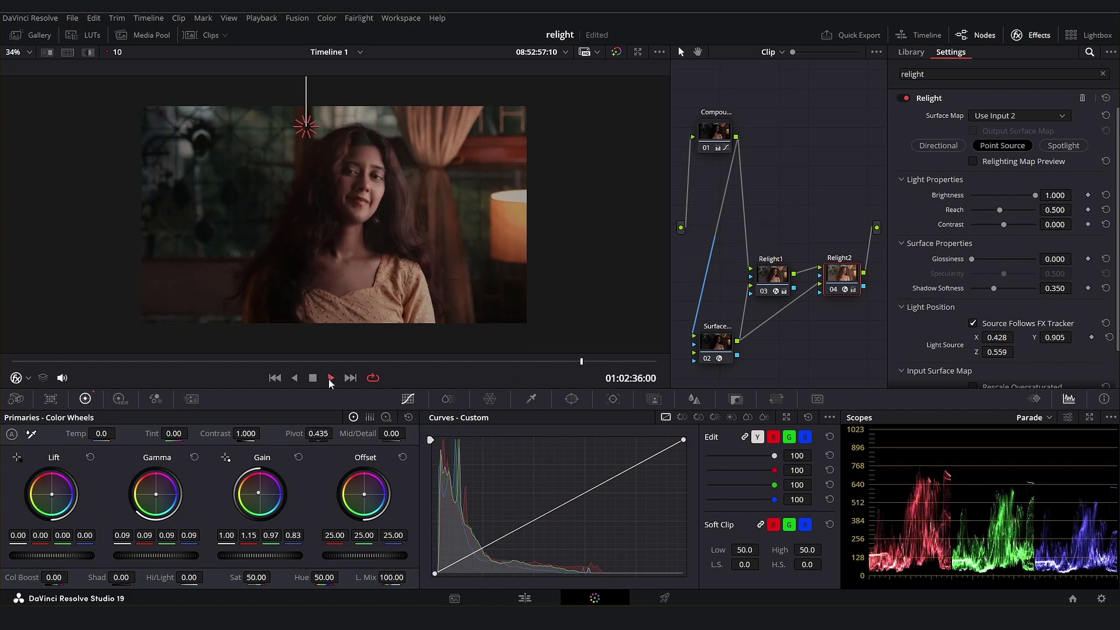
pyautogui.click(313, 378)
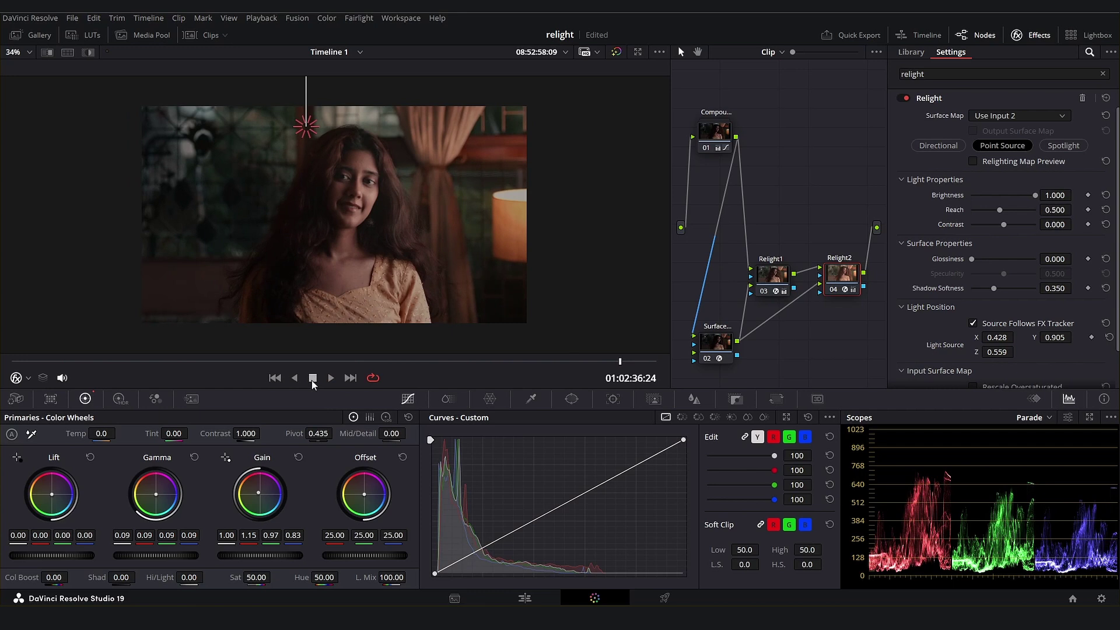
pyautogui.moveTo(318, 203); pyautogui.dragTo(321, 230)
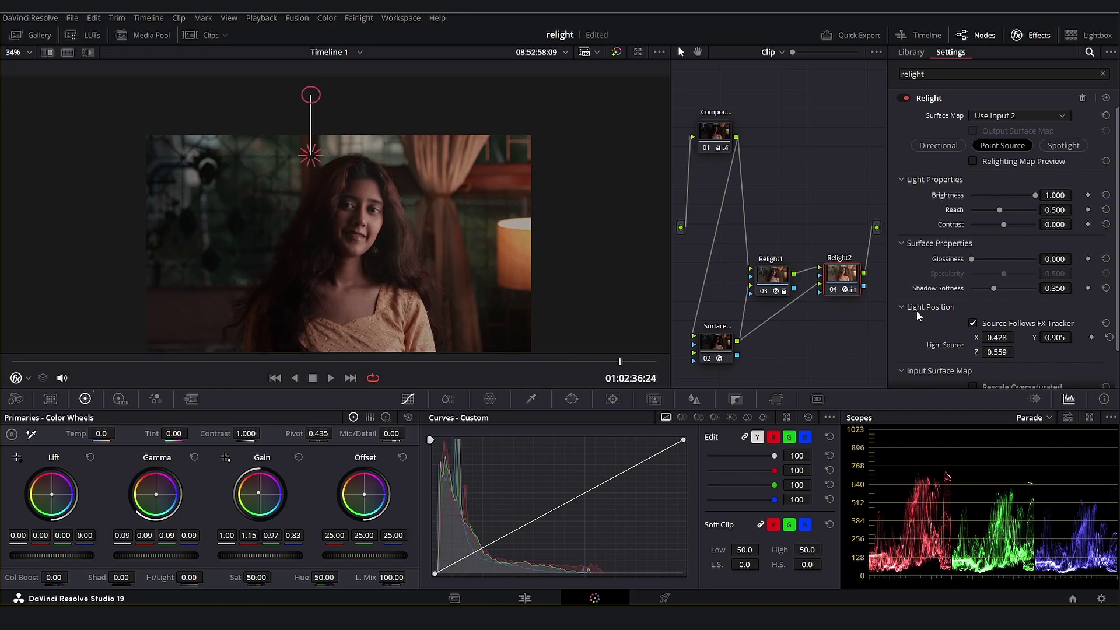
pyautogui.scroll(-2, 925, 319)
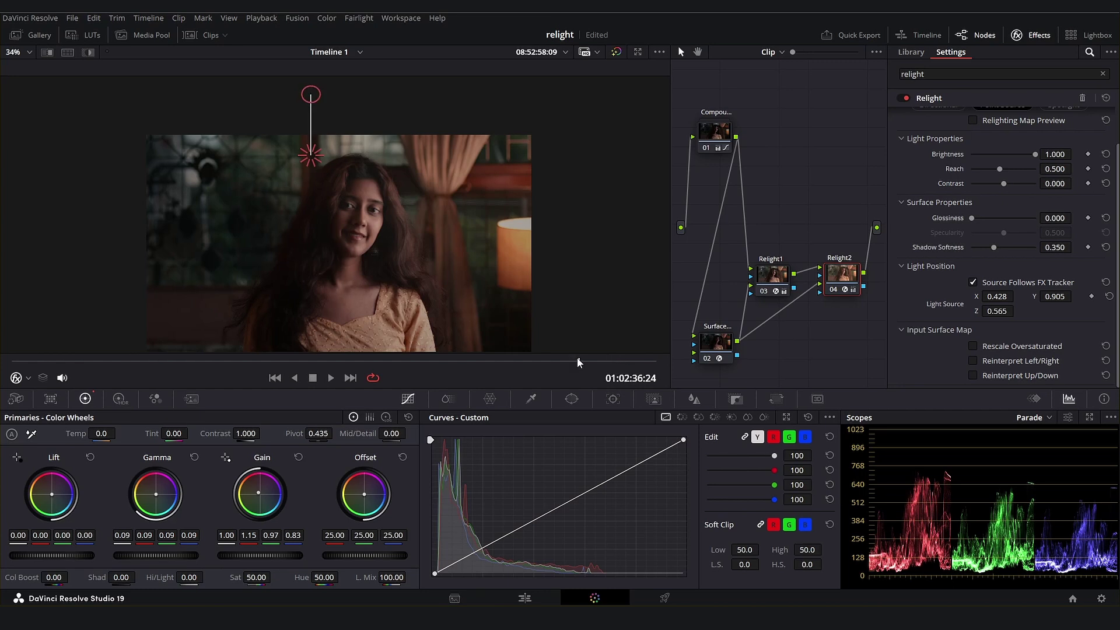
pyautogui.click(555, 357)
pyautogui.moveTo(555, 357); pyautogui.dragTo(506, 358)
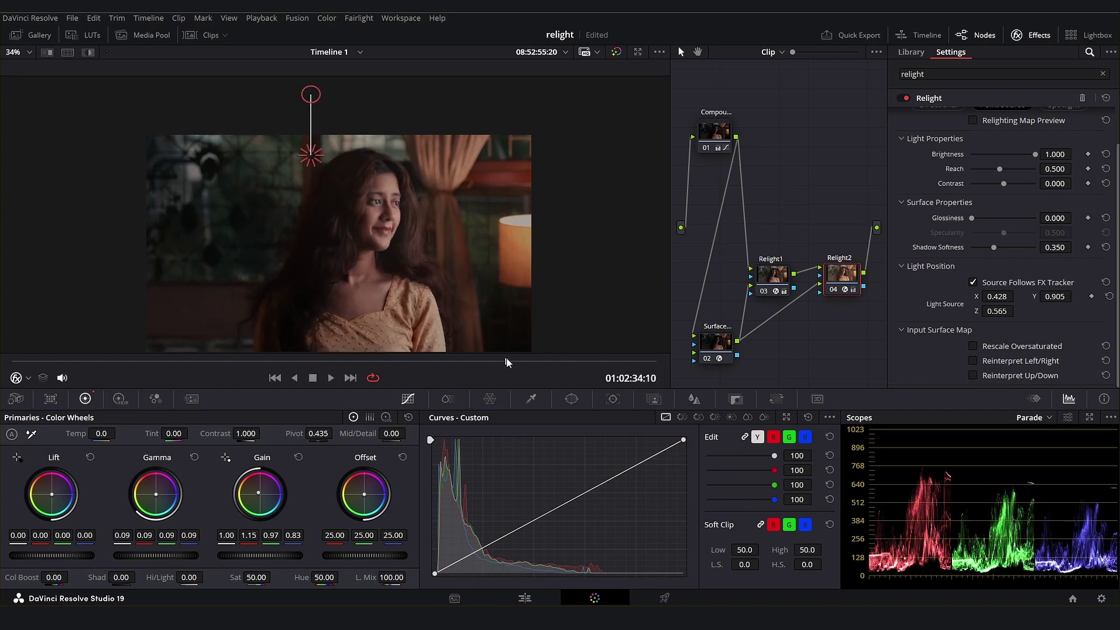
# Keyframe Relight2's light position at 01:02:34:10 and lower the light's Z to about 0.430 at 01:02:37:10
pyautogui.click(1091, 296)
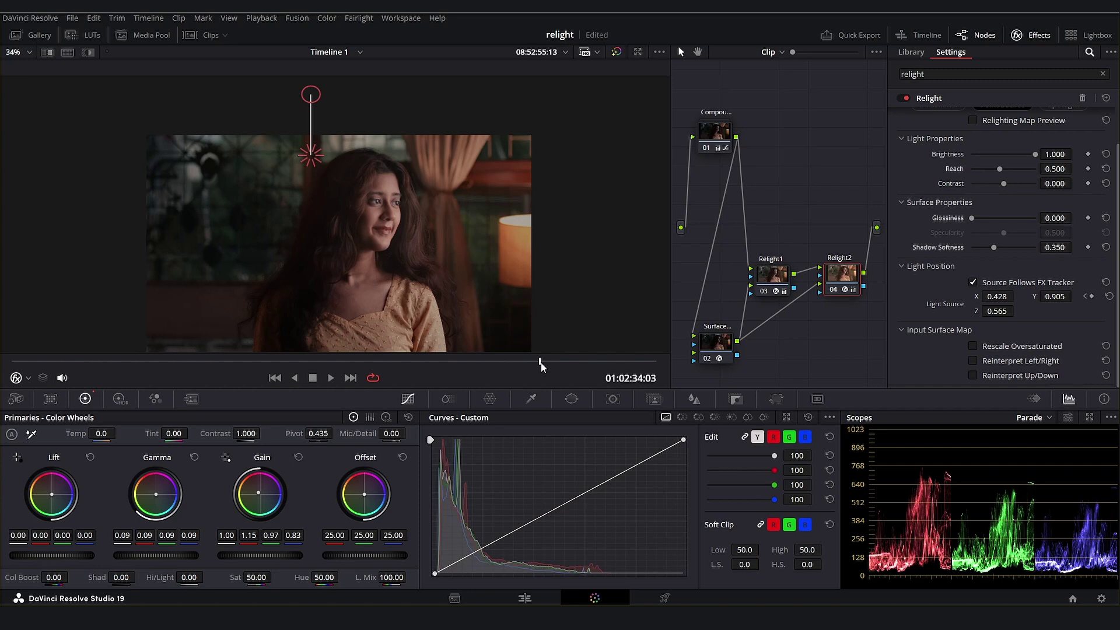
pyautogui.click(565, 362)
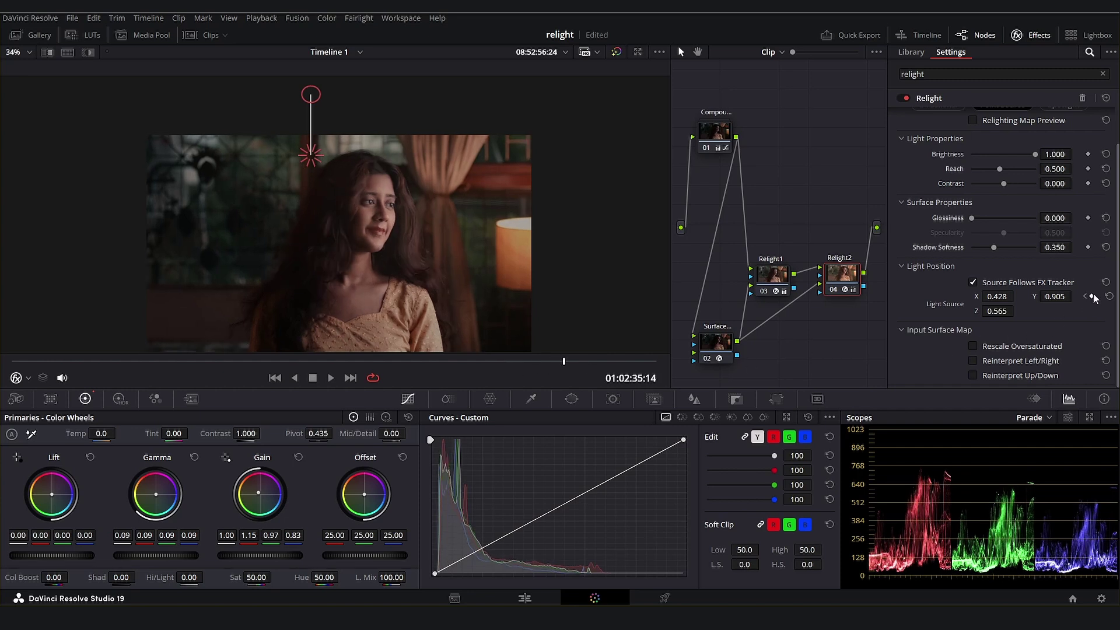
pyautogui.moveTo(610, 360); pyautogui.dragTo(637, 362)
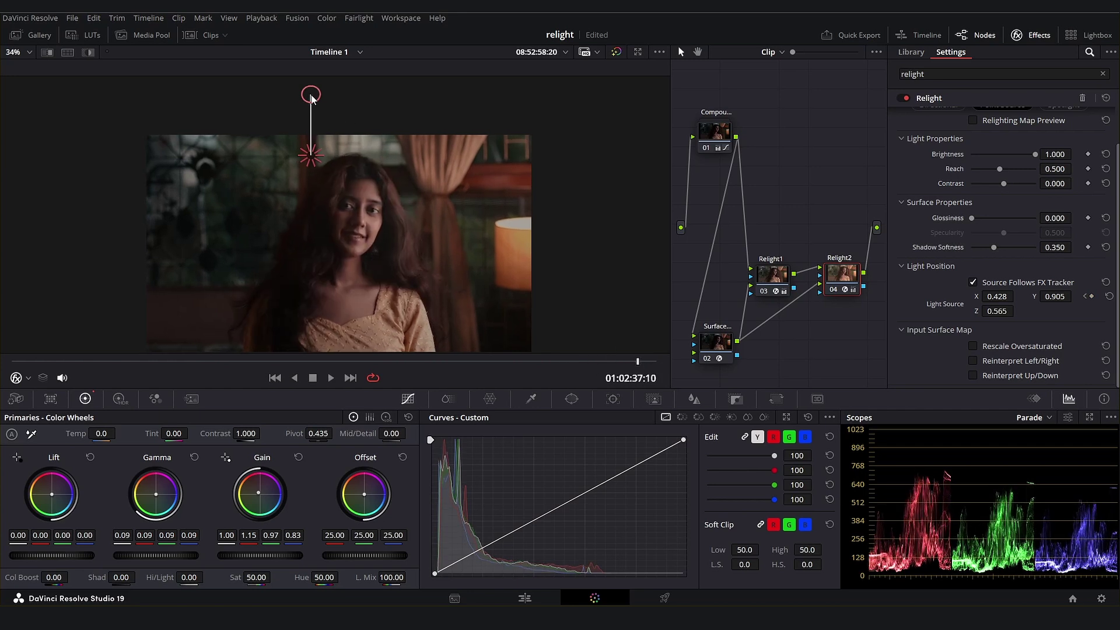
pyautogui.moveTo(311, 98); pyautogui.dragTo(311, 113)
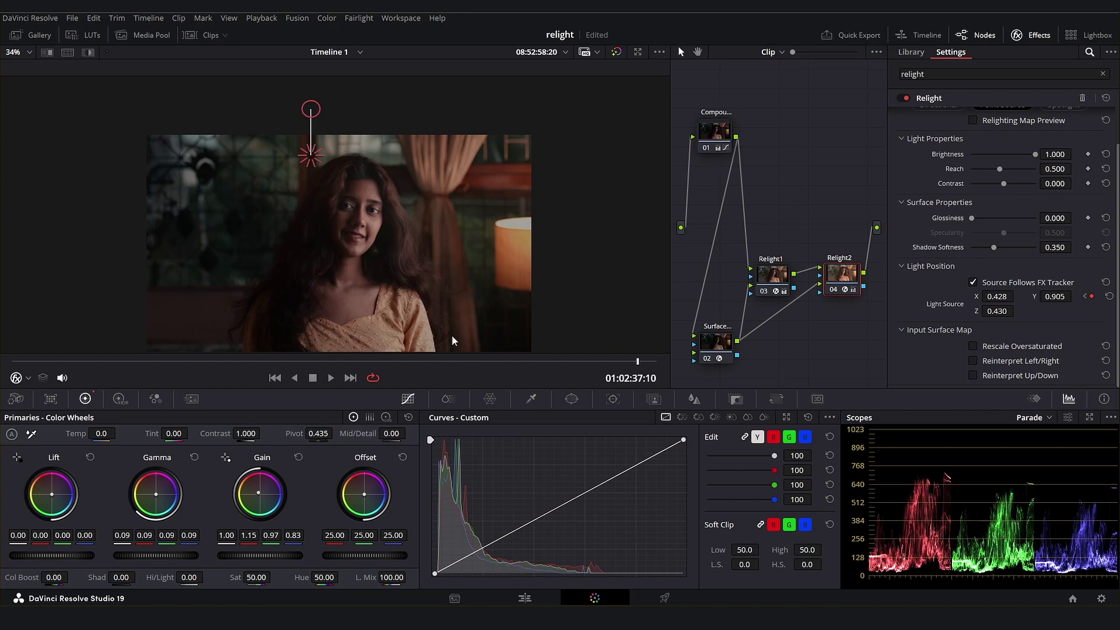
pyautogui.moveTo(630, 357)
pyautogui.mouseDown()
pyautogui.moveTo(550, 359)
pyautogui.moveTo(634, 362)
pyautogui.mouseUp()
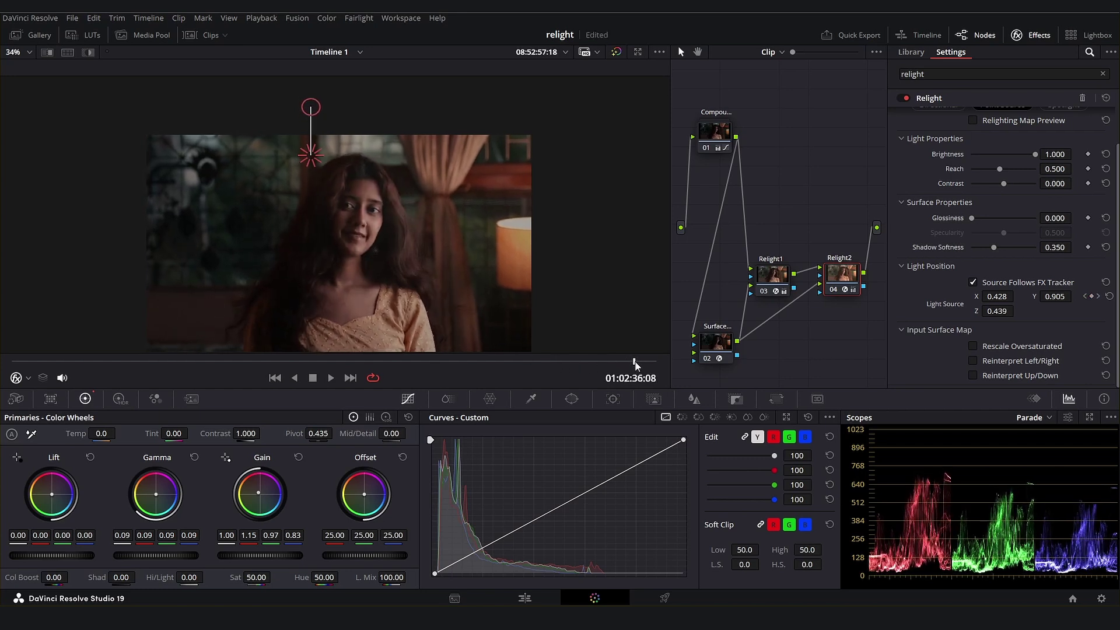
# Add a serial node after Relight2 and place it above Relight2 in the node graph
pyautogui.rightClick(842, 280)
pyautogui.moveTo(893, 333)
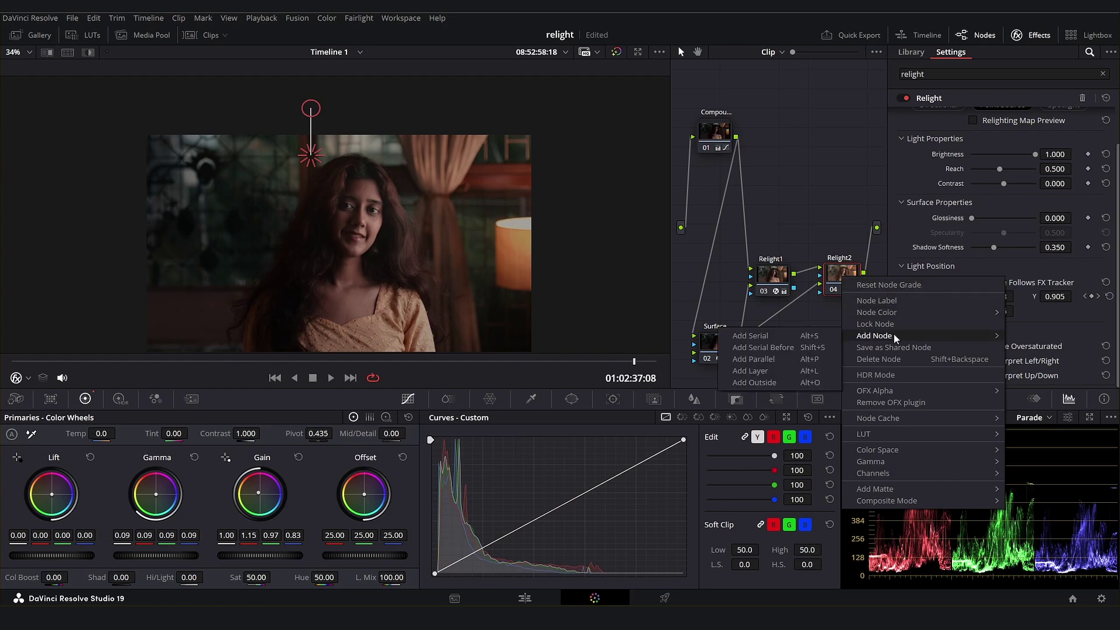
pyautogui.click(810, 337)
pyautogui.moveTo(701, 380); pyautogui.dragTo(829, 211)
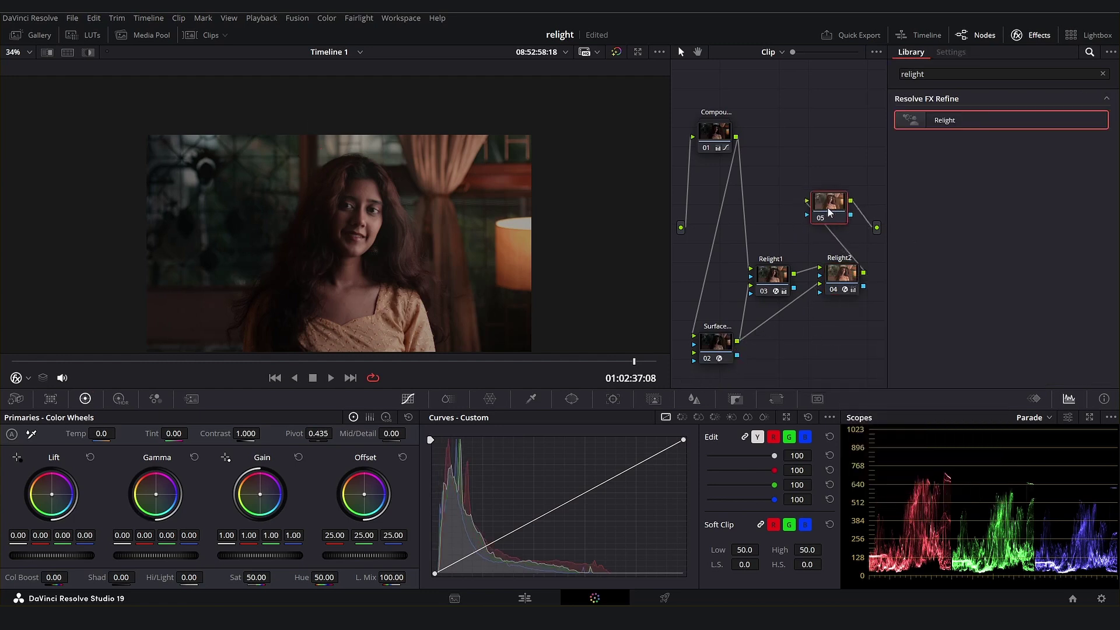
# Brighten node 05 with two custom curve points, slightly lifting the lower and upper midtones
pyautogui.moveTo(515, 529); pyautogui.dragTo(517, 523)
pyautogui.click(591, 484)
pyautogui.moveTo(591, 483); pyautogui.dragTo(588, 481)
pyautogui.moveTo(516, 522); pyautogui.dragTo(522, 517)
# Set Relight2's light to about Z 0.463, Brightness 0.798 and Contrast 0.321, and adjust Relight1's light to about Z 0.628
pyautogui.click(839, 274)
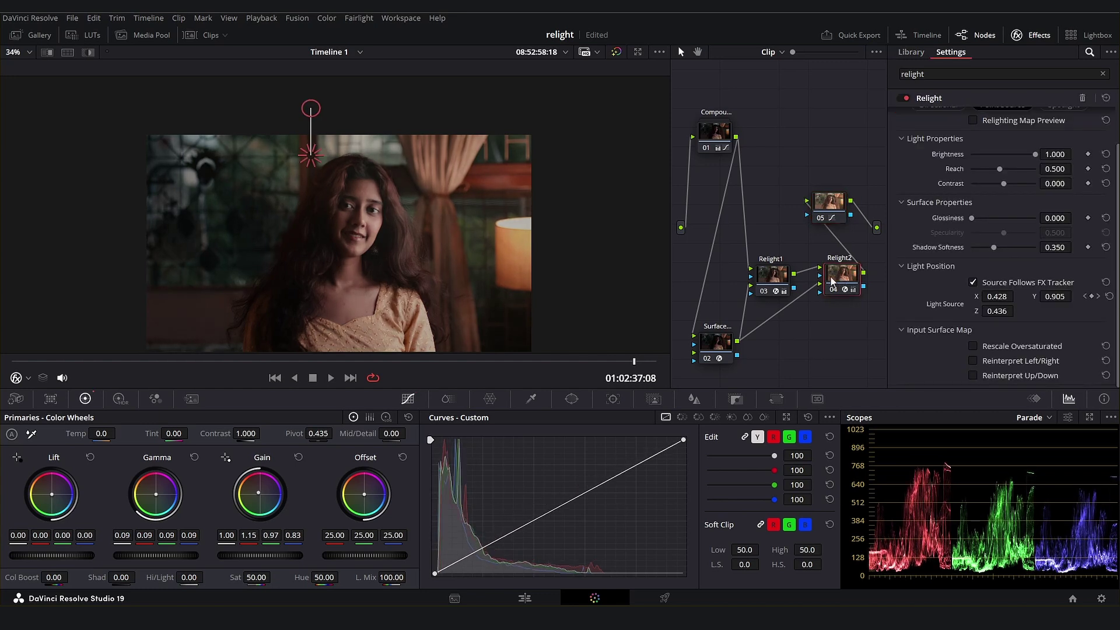
pyautogui.moveTo(311, 109); pyautogui.dragTo(311, 105)
pyautogui.moveTo(1034, 155); pyautogui.dragTo(1013, 185)
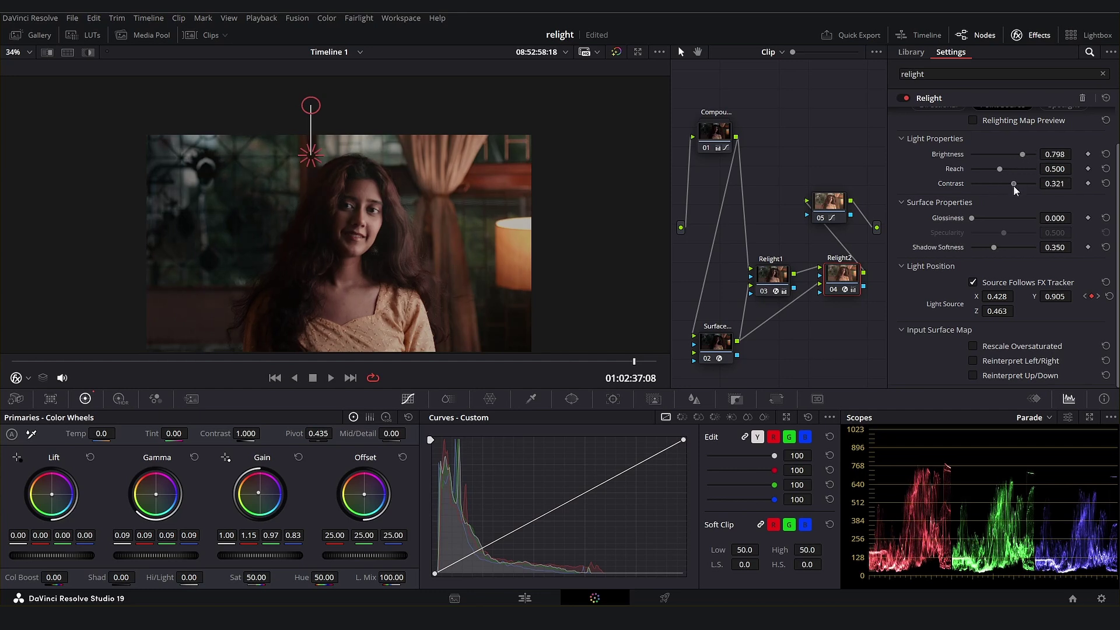
pyautogui.click(774, 284)
pyautogui.moveTo(416, 175); pyautogui.dragTo(417, 158)
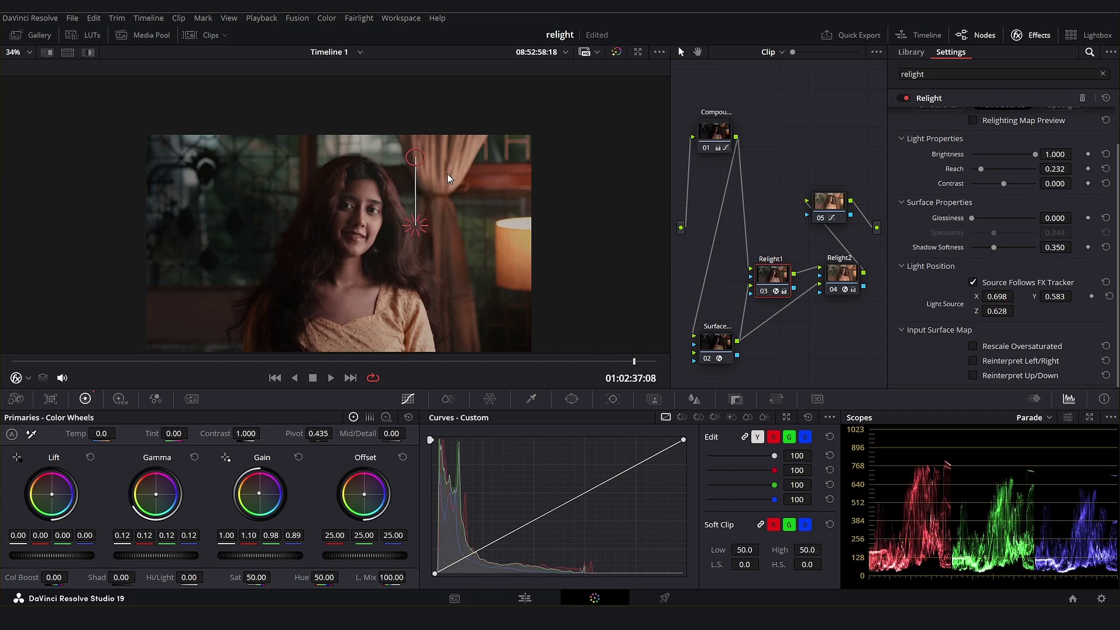
# Compare the shot with node 05, Relight2 and Relight1 disabled, then re-enable them from Relight1 through node 05
pyautogui.click(821, 217)
pyautogui.click(832, 289)
pyautogui.click(765, 292)
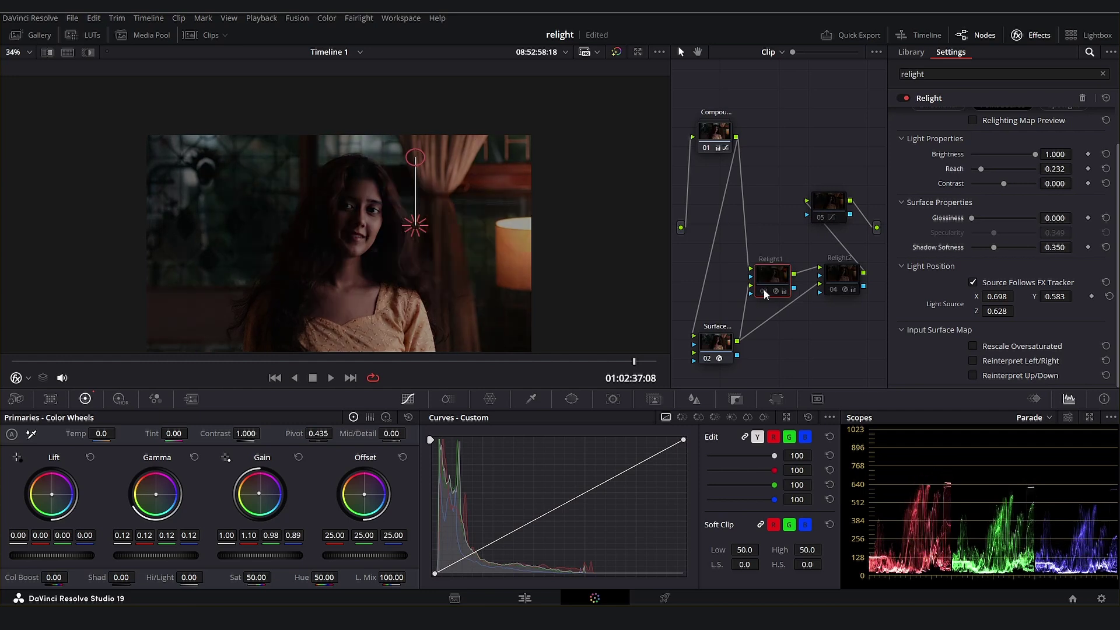
pyautogui.click(765, 292)
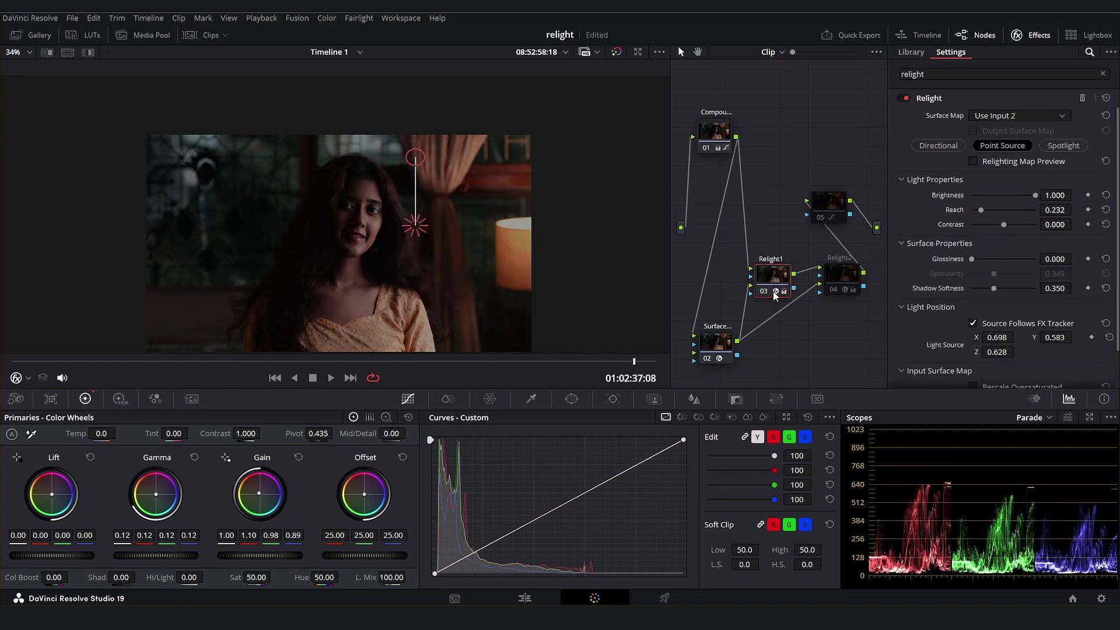
pyautogui.click(835, 289)
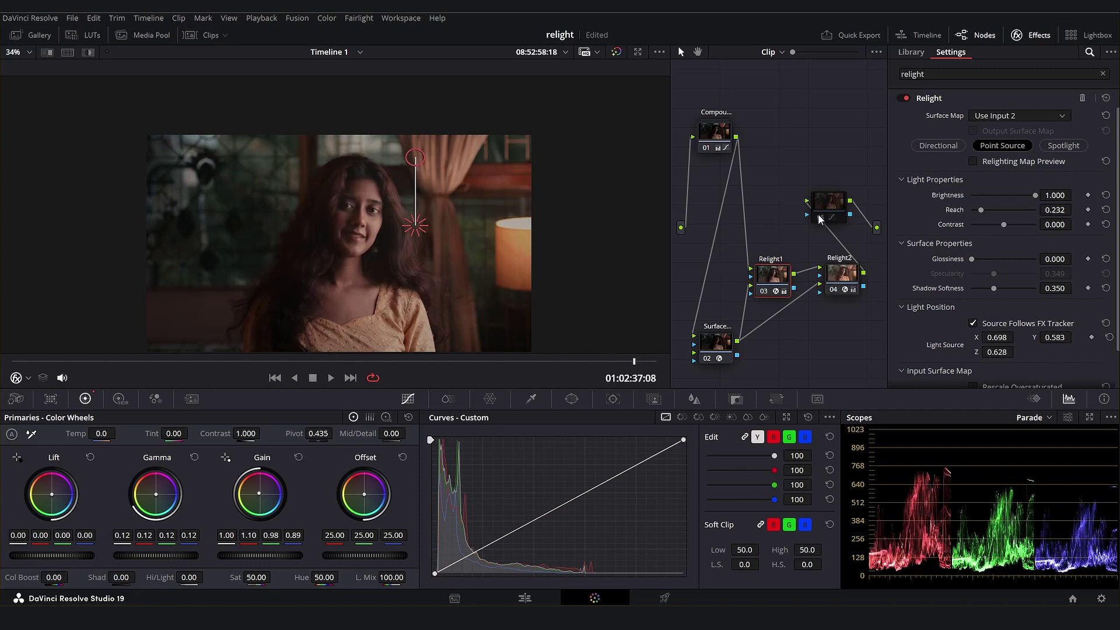
pyautogui.click(820, 218)
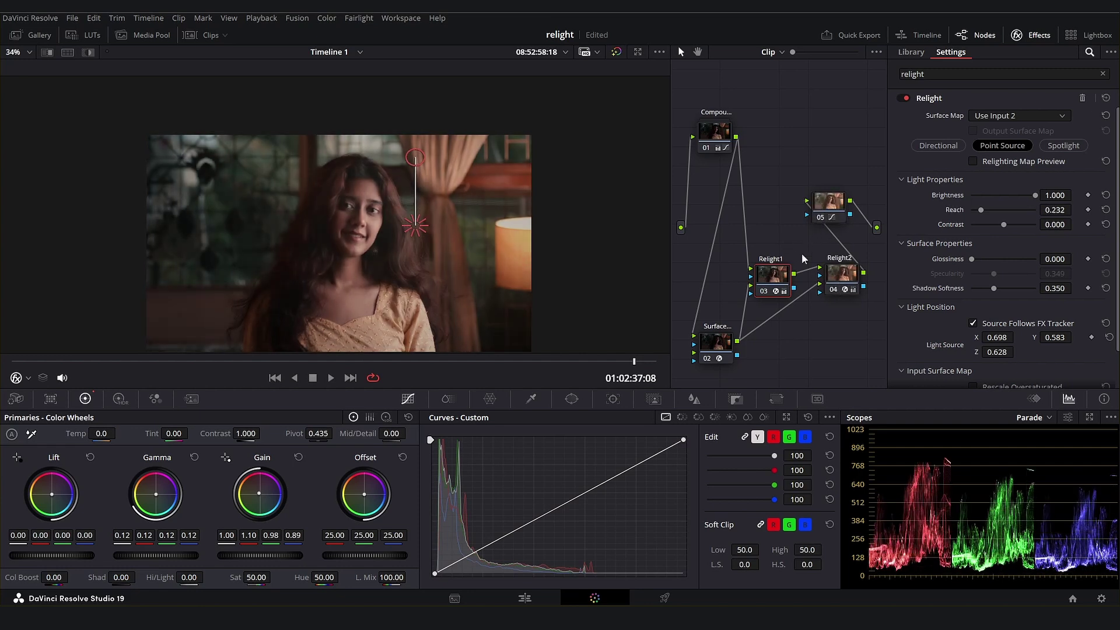
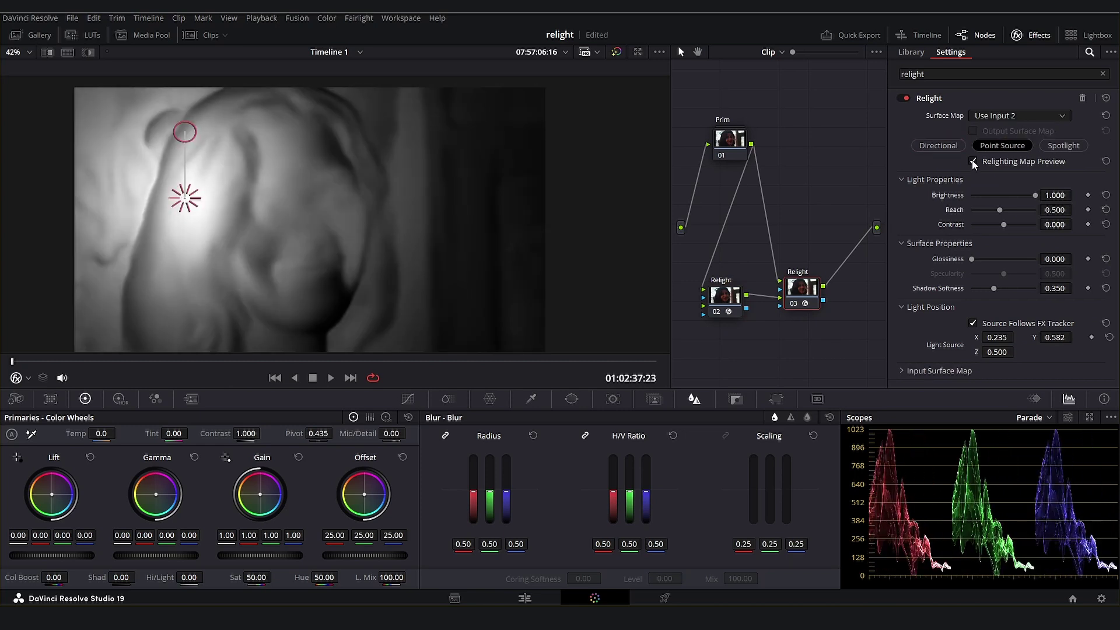
# Turn off node 03's Relighting Map Preview on the close-up clip and set Shadows to 66, Highlights to 85 and Contrast to 1.138
pyautogui.click(971, 161)
pyautogui.moveTo(185, 201); pyautogui.dragTo(198, 207)
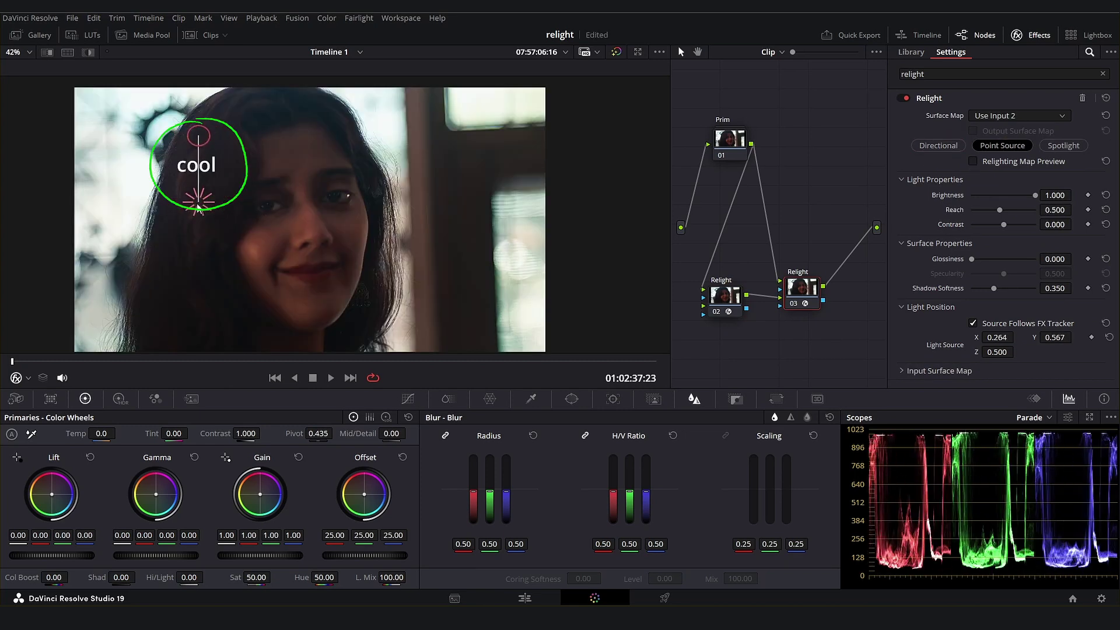
pyautogui.moveTo(121, 577); pyautogui.dragTo(307, 597)
pyautogui.moveTo(188, 577); pyautogui.dragTo(207, 577)
pyautogui.moveTo(242, 442); pyautogui.dragTo(260, 442)
# Move node 03's light to about X 0.152, Y 0.633 and cool its Gain to about 0.81, 1.04, 1.21
pyautogui.moveTo(200, 203); pyautogui.dragTo(140, 181)
pyautogui.moveTo(139, 114); pyautogui.dragTo(146, 108)
pyautogui.moveTo(259, 494); pyautogui.dragTo(262, 495)
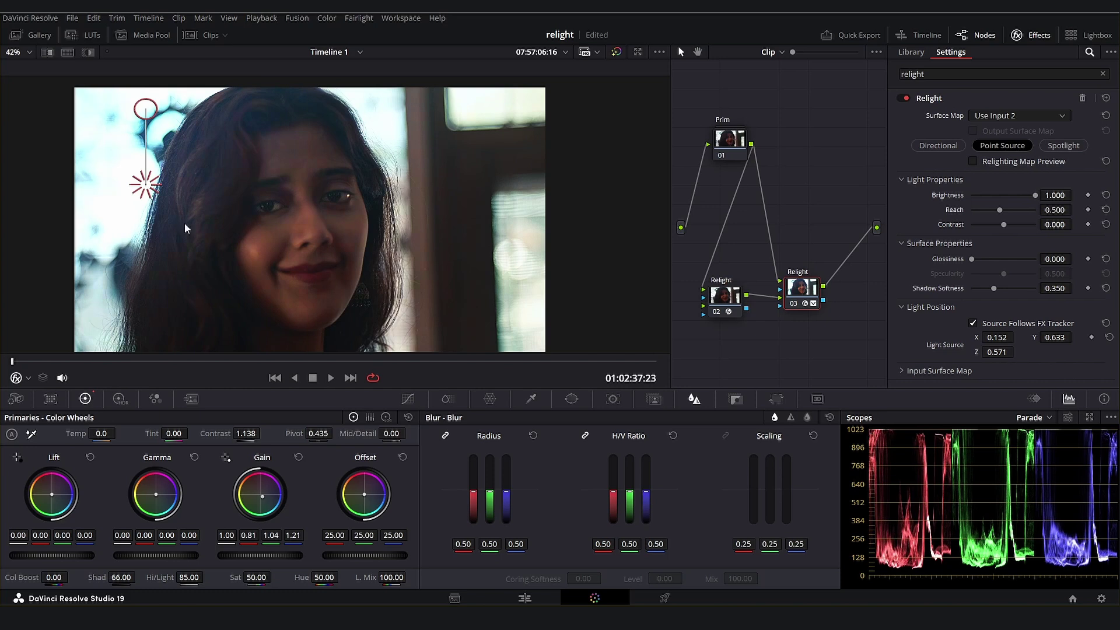
pyautogui.moveTo(146, 109); pyautogui.dragTo(142, 86)
# Add a Relight node after node 03, using Input 2 as surface map, a point source, and no relighting map preview
pyautogui.click(911, 52)
pyautogui.moveTo(947, 120); pyautogui.dragTo(840, 358)
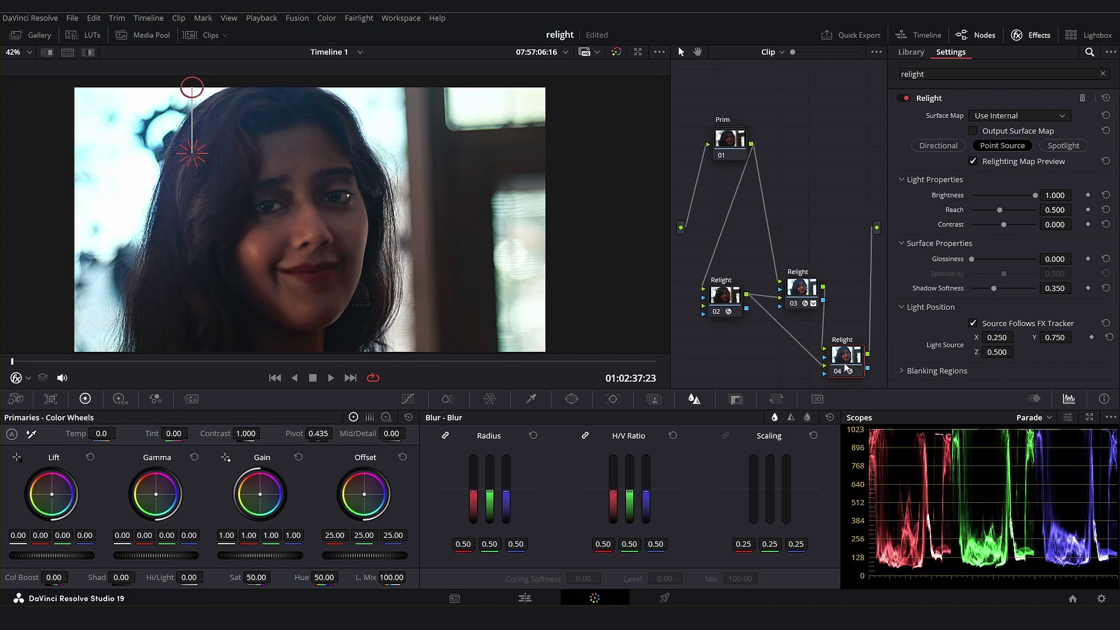
pyautogui.click(1018, 115)
pyautogui.click(1000, 145)
pyautogui.click(973, 160)
# Place node 04's light at about X 0.598, Y 0.419, Z 0.677, with Highlights 100, Shadows 43.5 and Gain warmed to 1.10, 0.98, 0.88
pyautogui.click(382, 252)
pyautogui.moveTo(189, 577); pyautogui.dragTo(189, 591)
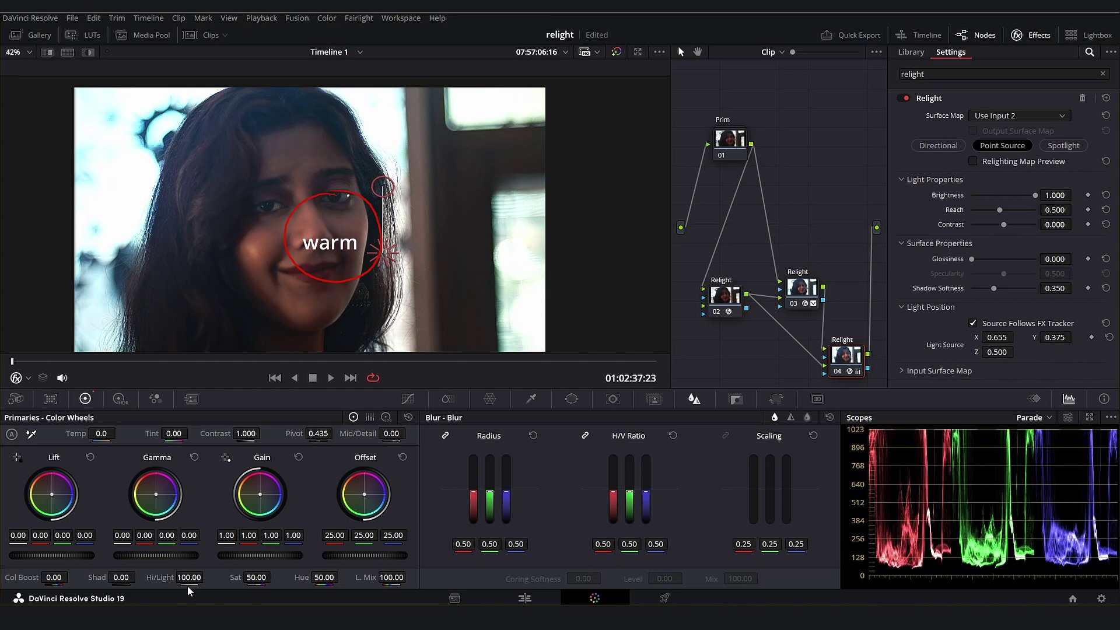
pyautogui.moveTo(121, 577); pyautogui.dragTo(120, 579)
pyautogui.moveTo(381, 191); pyautogui.dragTo(346, 187)
pyautogui.moveTo(345, 252); pyautogui.dragTo(353, 240)
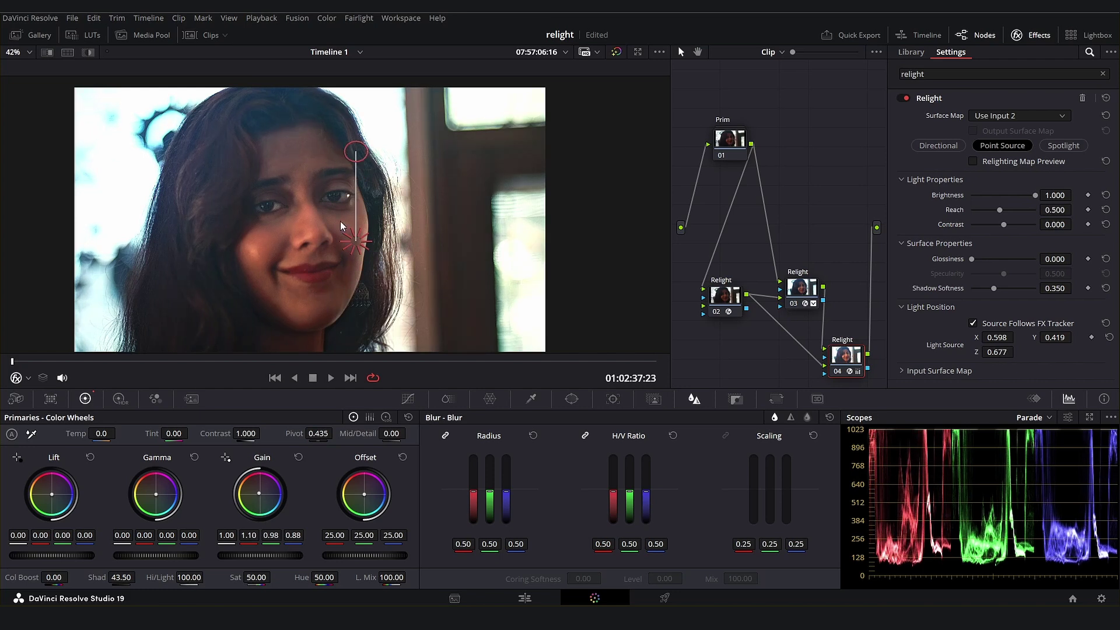
# Reposition node 03's light beside the woman's hair at about X 0.169, Y 0.790, Z 0.345
pyautogui.click(801, 292)
pyautogui.moveTo(146, 92)
pyautogui.mouseDown()
pyautogui.moveTo(155, 109)
pyautogui.moveTo(154, 100)
pyautogui.mouseUp()
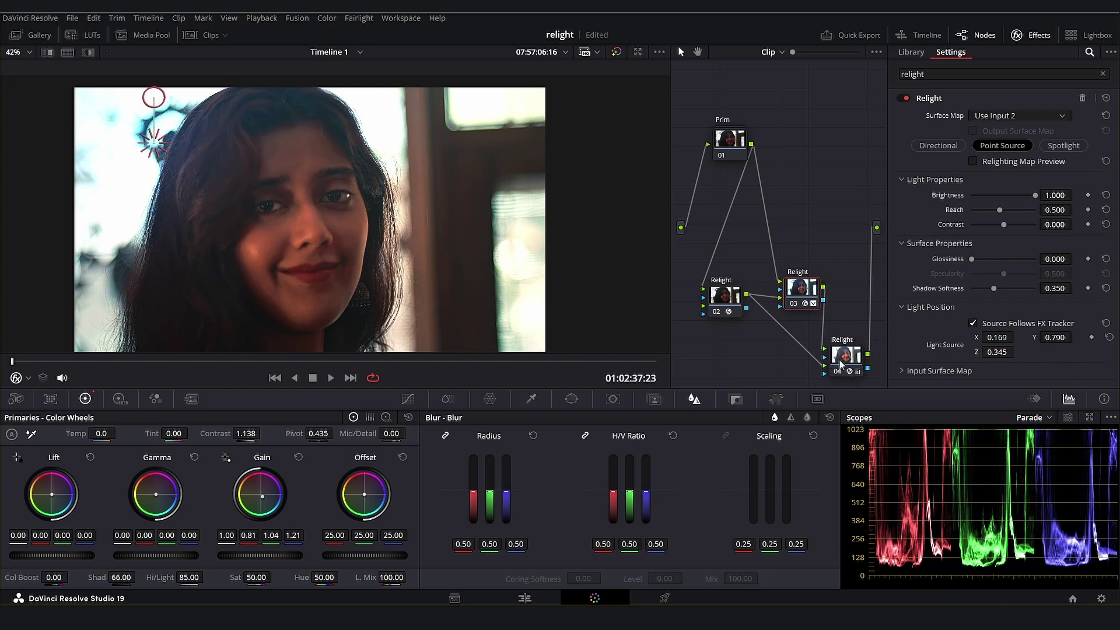
# Add a Relight node after node 04, feed it node 02's surface map, and set its Surface Map to Use Input 2
pyautogui.moveTo(840, 365); pyautogui.dragTo(821, 365)
pyautogui.click(911, 52)
pyautogui.moveTo(939, 119); pyautogui.dragTo(838, 257)
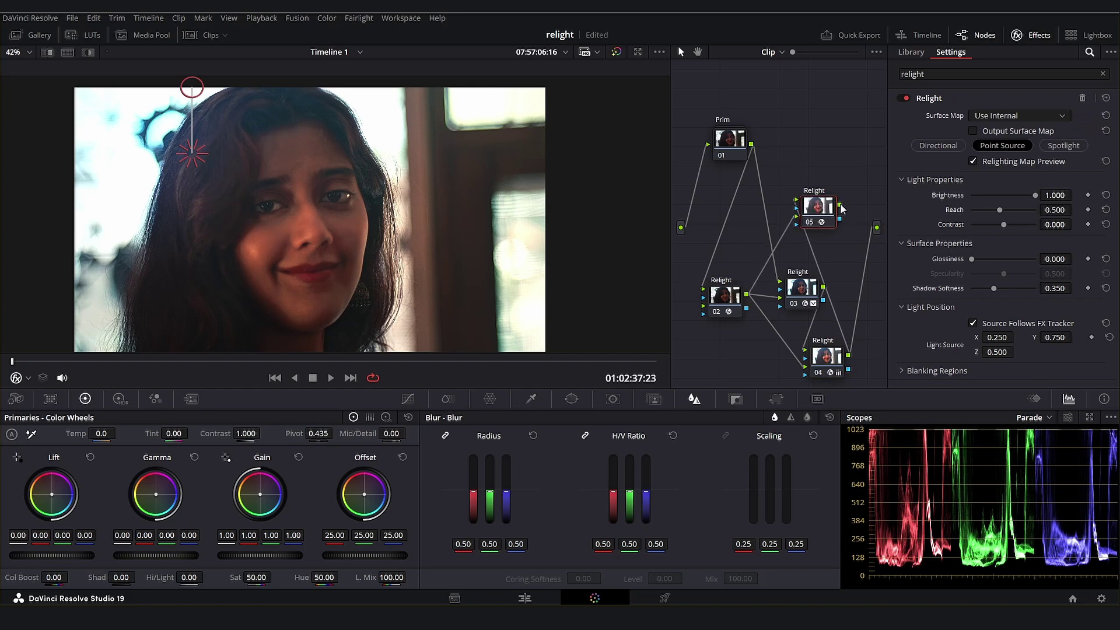
pyautogui.moveTo(825, 210); pyautogui.dragTo(844, 205)
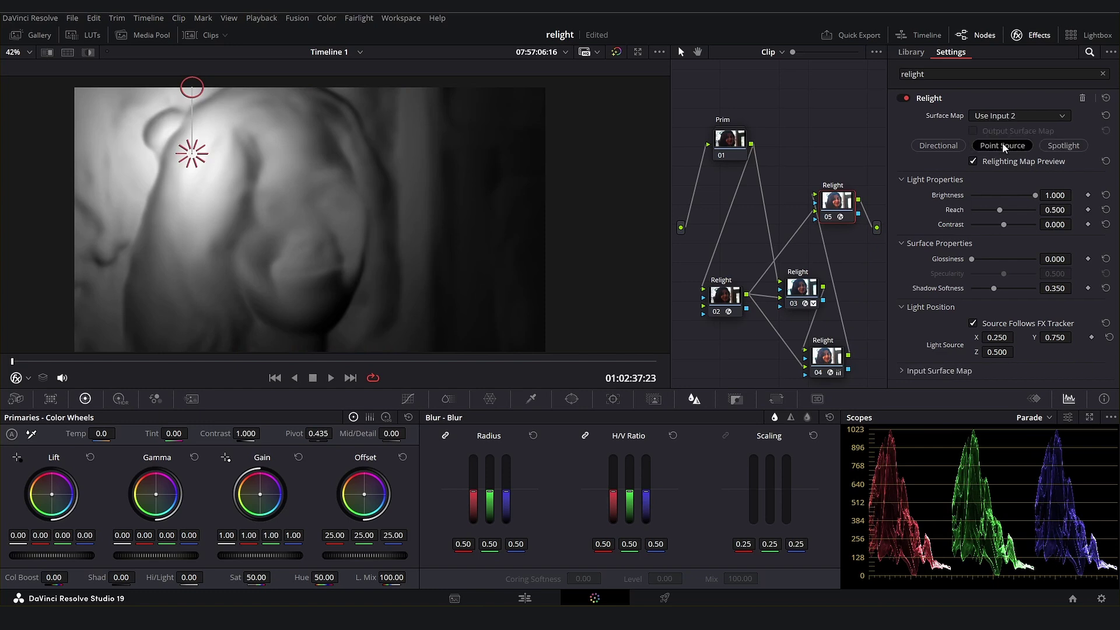
# Place node 05's light at about X 0.551, Y 0.004, warm its Gain to 1.10, 0.98, 0.95, and set Highlights 100, Shadows 44, Reach 0.323
pyautogui.moveTo(207, 162); pyautogui.dragTo(341, 349)
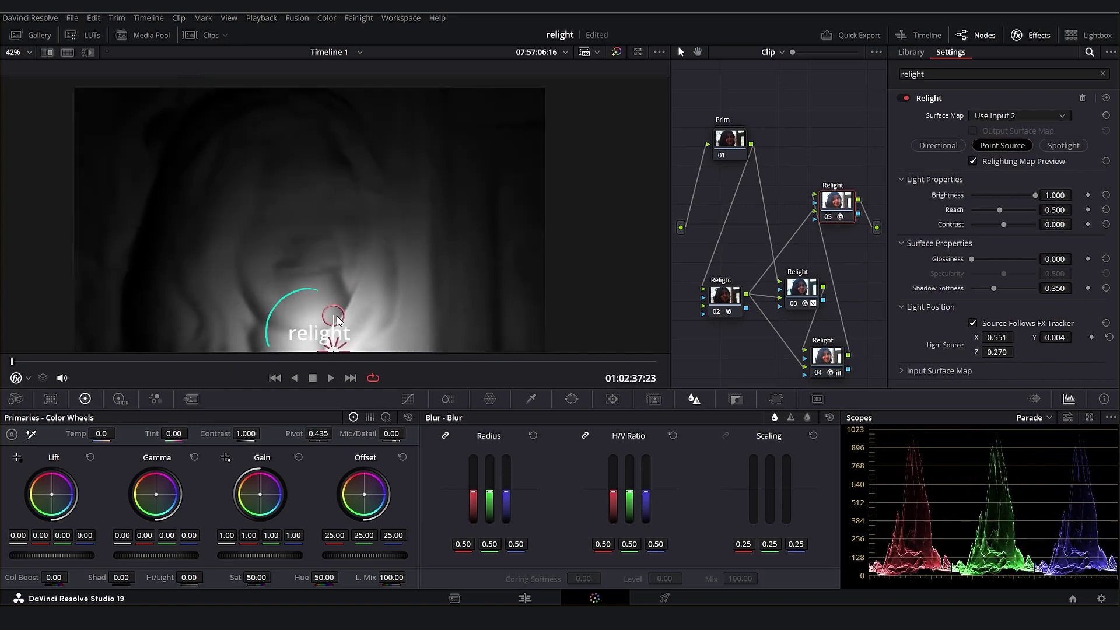
pyautogui.click(972, 162)
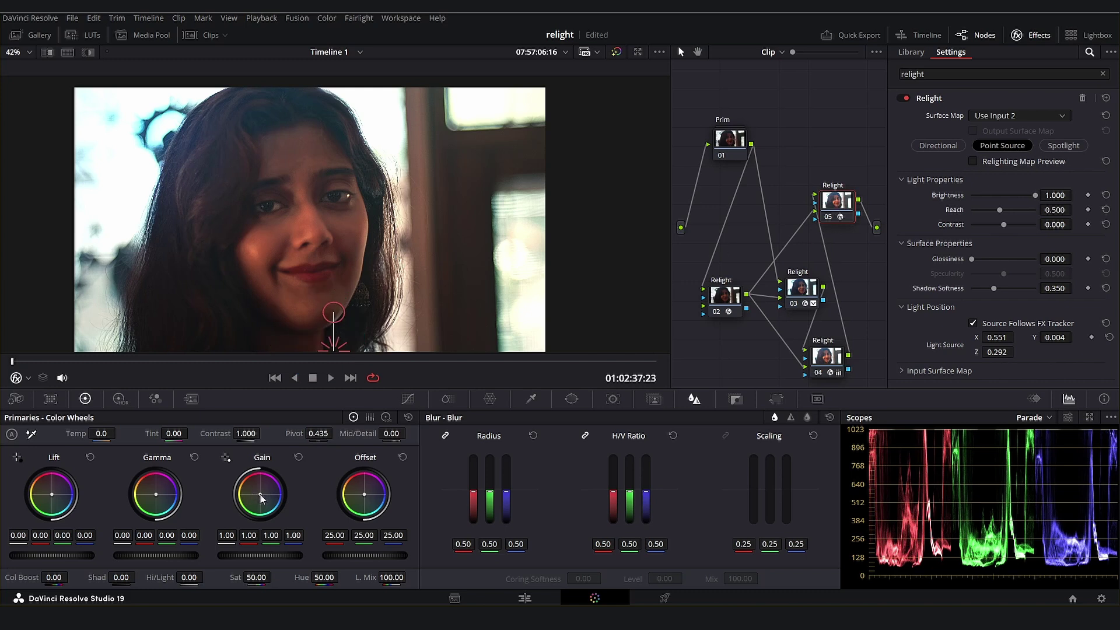
pyautogui.moveTo(194, 587); pyautogui.dragTo(206, 577)
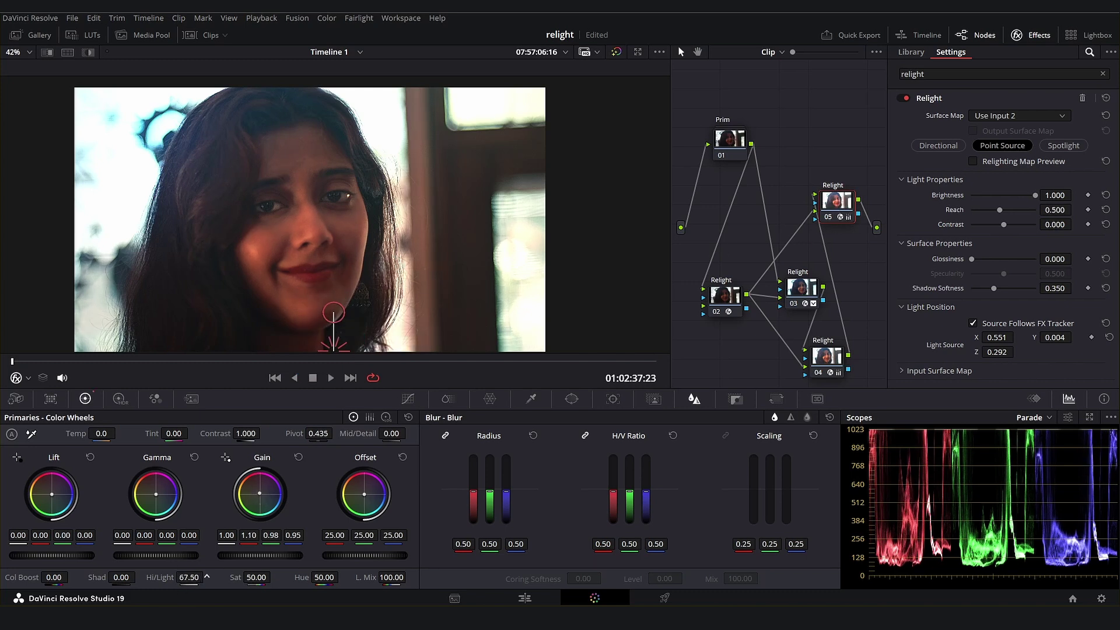
pyautogui.moveTo(139, 576); pyautogui.dragTo(140, 574)
pyautogui.moveTo(333, 313); pyautogui.dragTo(333, 316)
pyautogui.moveTo(999, 211)
pyautogui.mouseDown()
pyautogui.moveTo(976, 212)
pyautogui.moveTo(987, 210)
pyautogui.mouseUp()
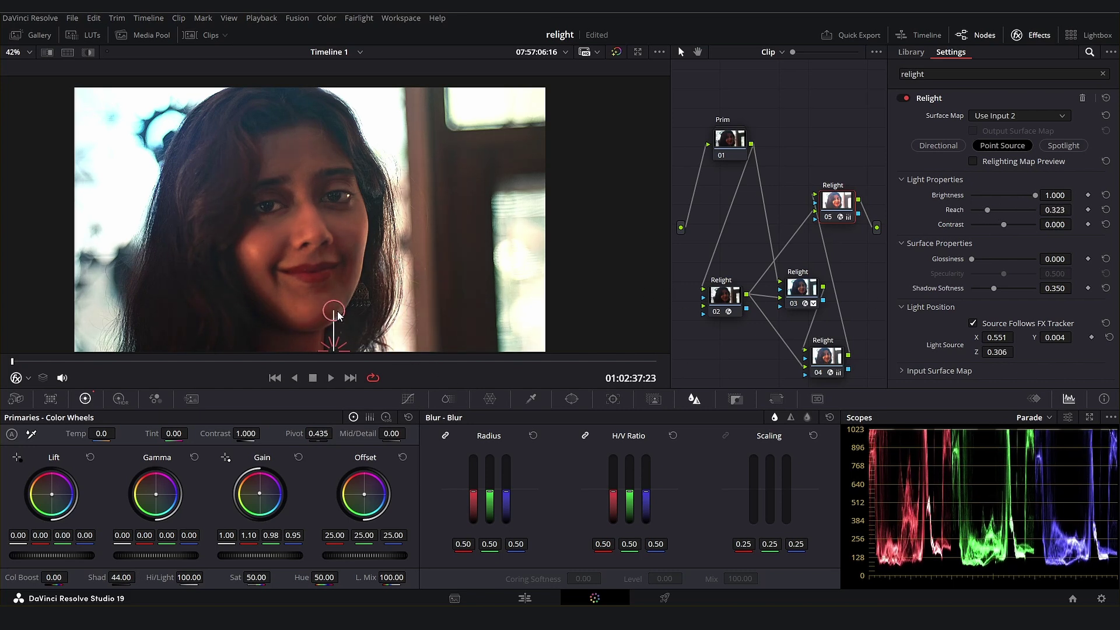
# Add a Relight node after node 05 and connect node 02's surface map output to it
pyautogui.click(911, 52)
pyautogui.moveTo(933, 124); pyautogui.dragTo(842, 163)
pyautogui.moveTo(851, 205); pyautogui.dragTo(811, 201)
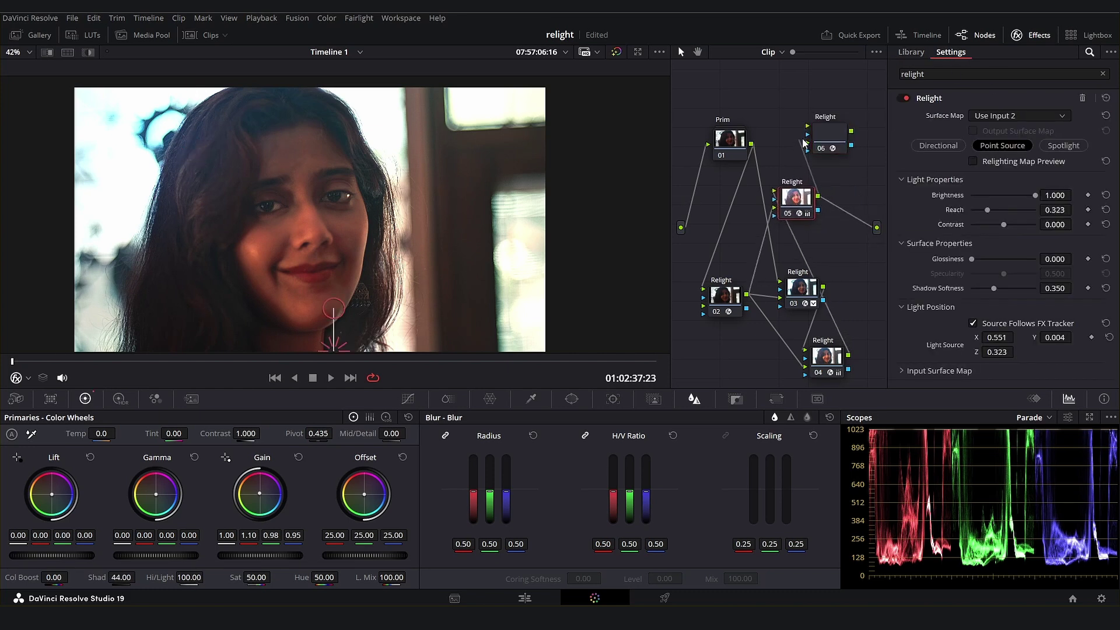
pyautogui.moveTo(746, 294); pyautogui.dragTo(836, 140)
# Rearrange the Relight nodes into two rows, with 02, 03 and 04 above 05 and 06
pyautogui.moveTo(722, 299); pyautogui.dragTo(713, 298)
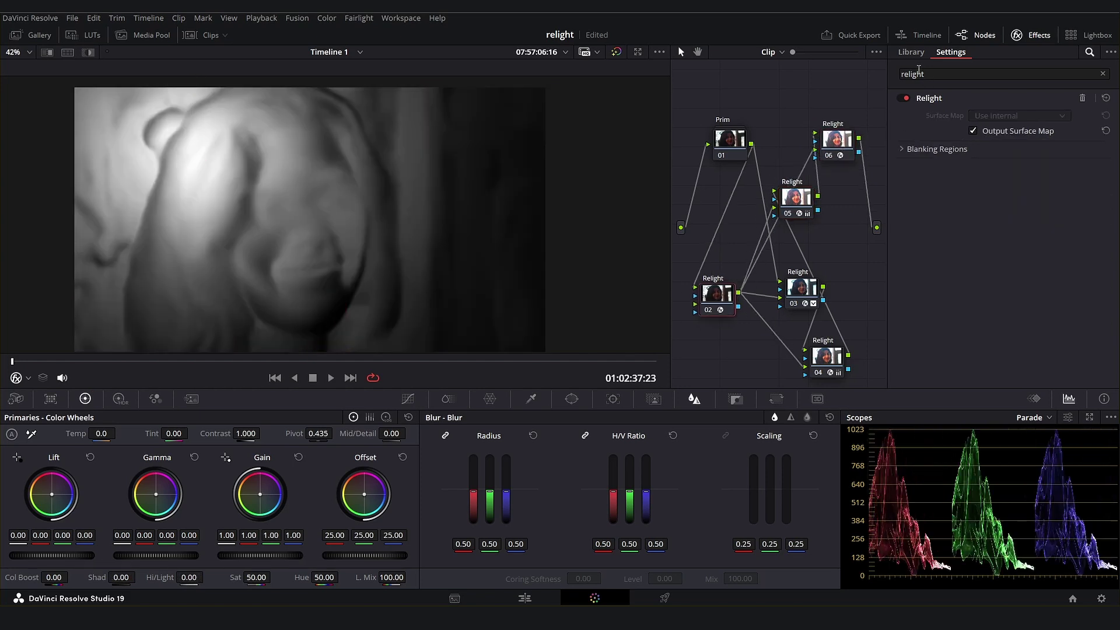
pyautogui.moveTo(837, 152); pyautogui.dragTo(851, 188)
pyautogui.moveTo(827, 357); pyautogui.dragTo(860, 288)
pyautogui.moveTo(796, 198); pyautogui.dragTo(756, 351)
pyautogui.moveTo(852, 202); pyautogui.dragTo(820, 357)
pyautogui.moveTo(800, 290); pyautogui.dragTo(780, 290)
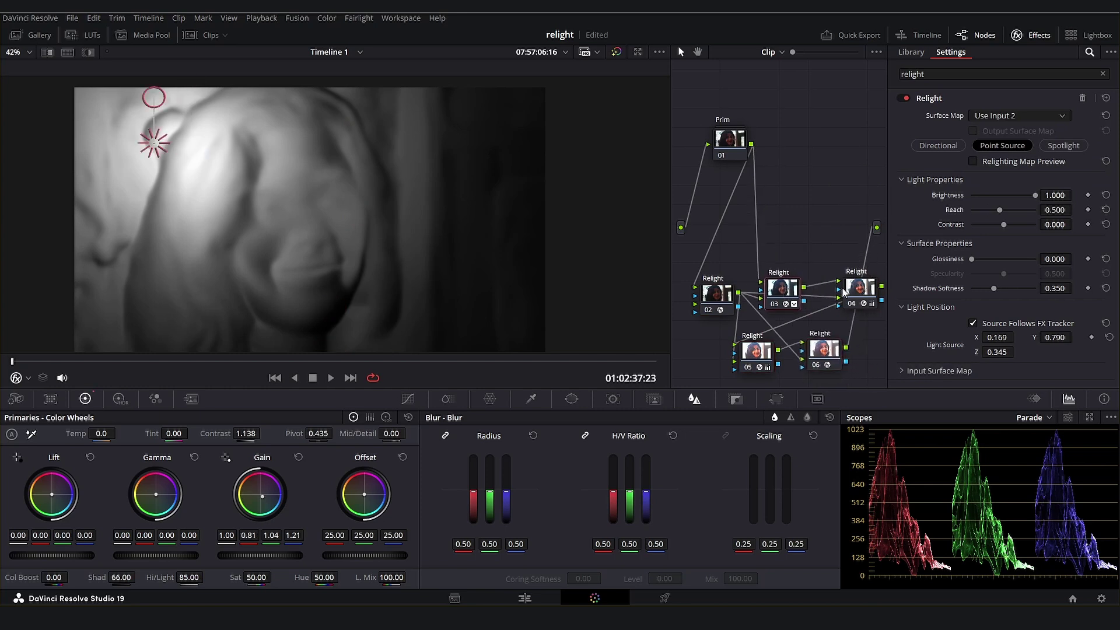
pyautogui.moveTo(857, 288); pyautogui.dragTo(835, 288)
# Set node 06 to use Input 2 and place its point light near the forehead at about X 0.475, Y 0.814, Reach 0.199
pyautogui.click(833, 355)
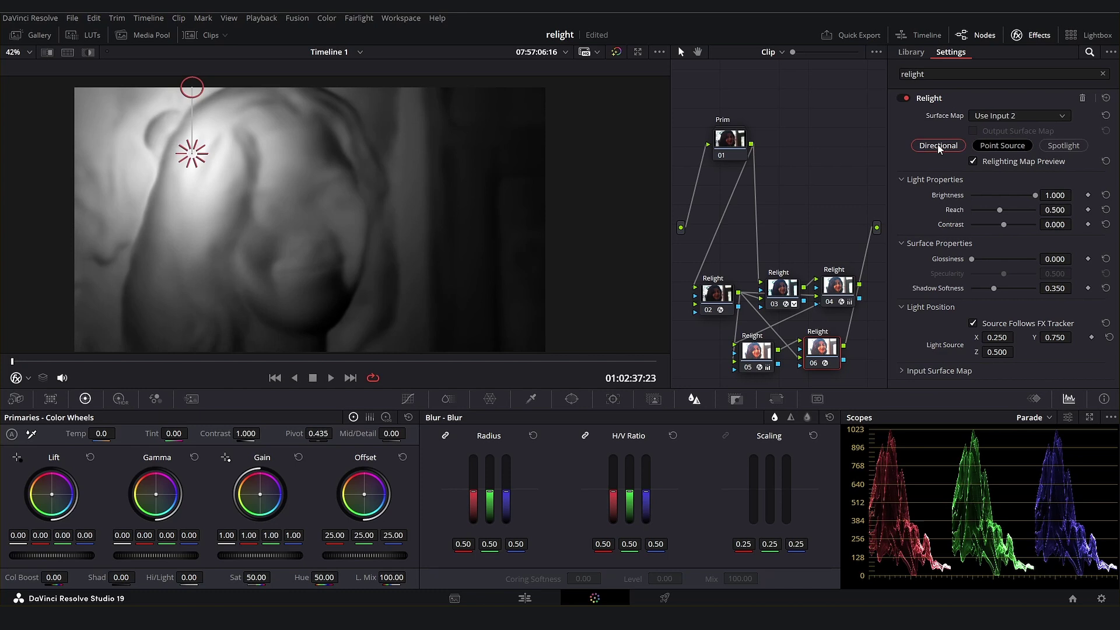
pyautogui.moveTo(199, 153); pyautogui.dragTo(295, 133)
pyautogui.moveTo(296, 87); pyautogui.dragTo(296, 110)
pyautogui.moveTo(992, 207); pyautogui.dragTo(979, 208)
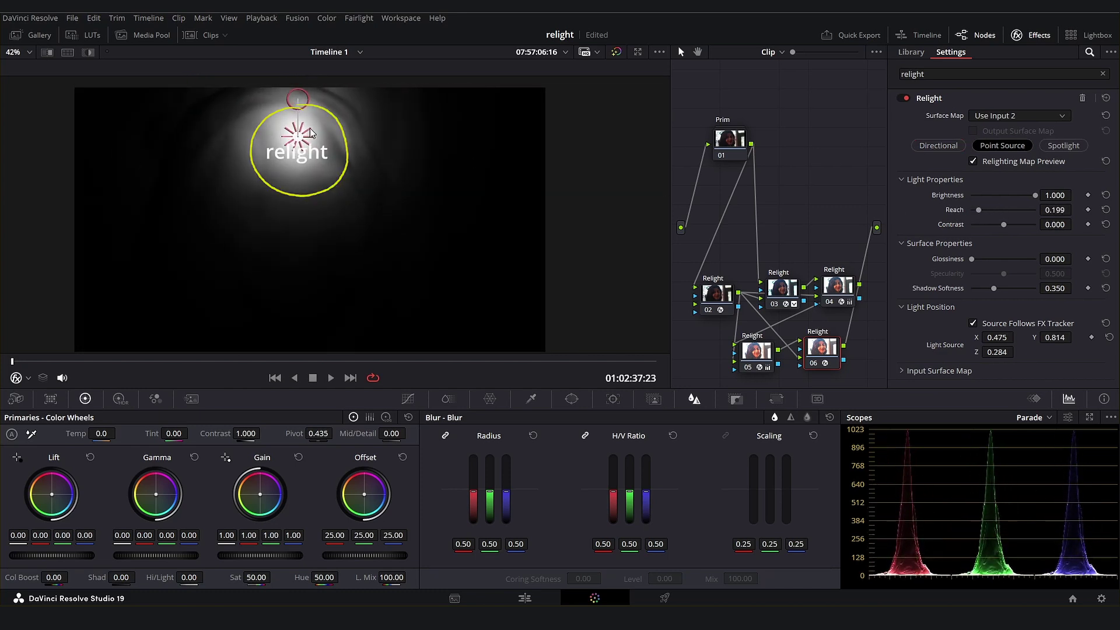
# Turn off node 06's map preview, set Highlights to 100 and Shadows to -2, and raise the light's Z to about 0.385
pyautogui.click(973, 161)
pyautogui.moveTo(189, 576); pyautogui.dragTo(207, 577)
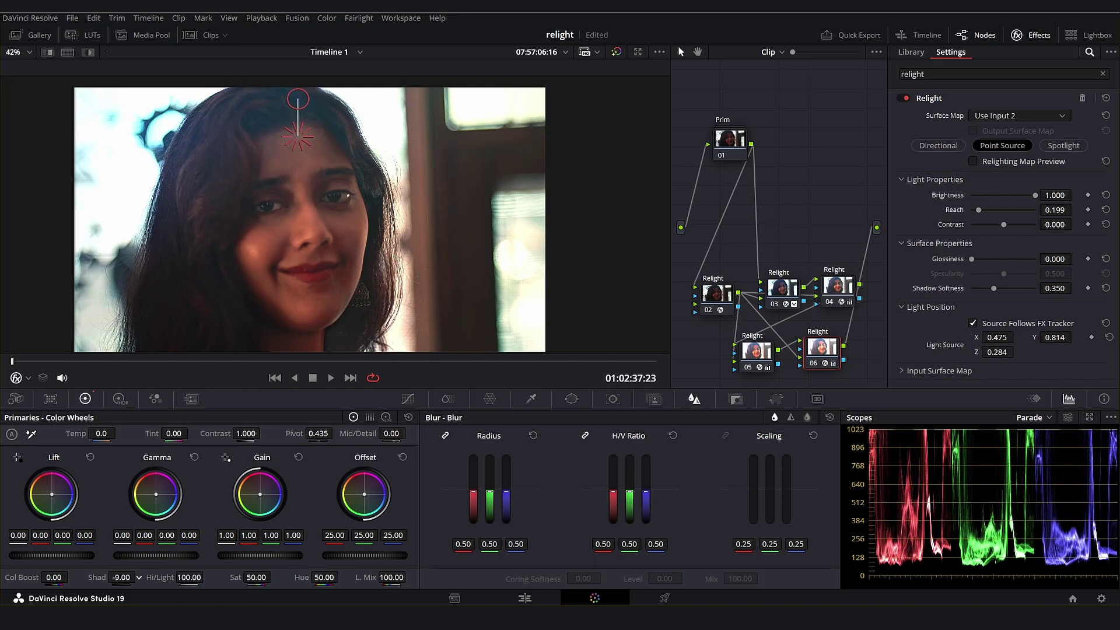
pyautogui.moveTo(298, 97); pyautogui.dragTo(303, 82)
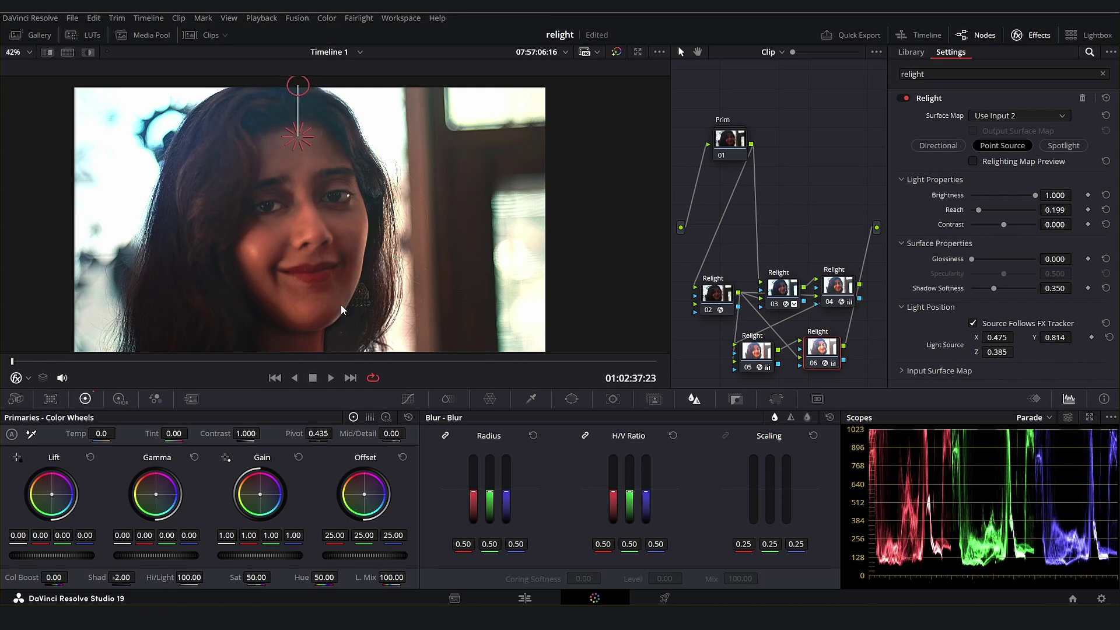
# Shift node 06 to make room and add a serial node after it
pyautogui.moveTo(826, 359); pyautogui.dragTo(782, 361)
pyautogui.rightClick(781, 362)
pyautogui.moveTo(823, 404)
pyautogui.click(979, 413)
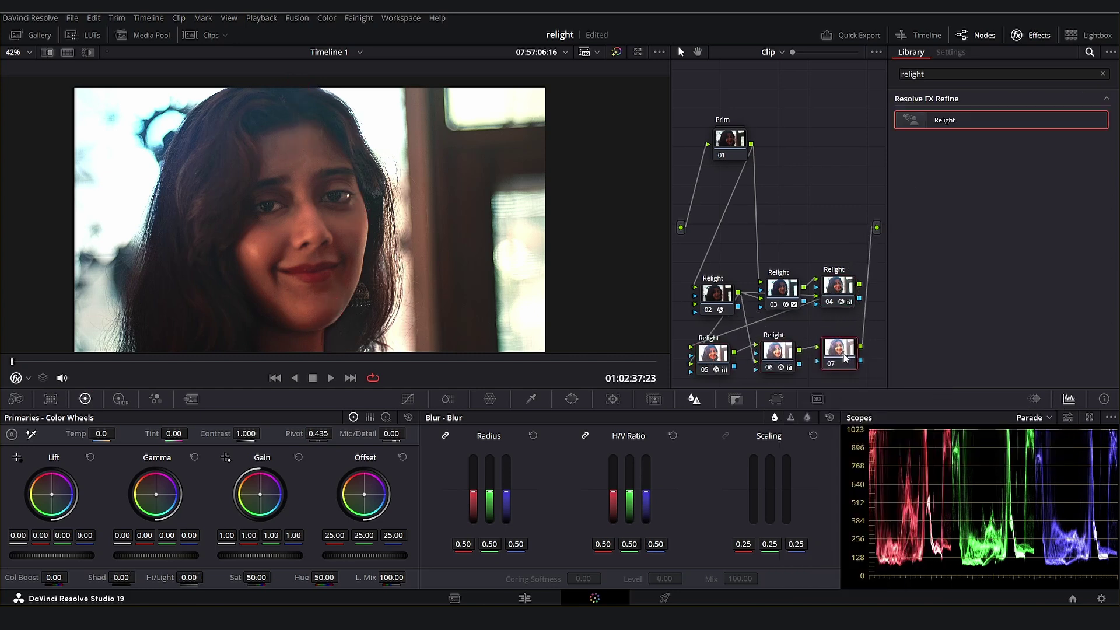
# Add an upper and a lower point to node 07's custom curve, lift the lower one slightly, and reduce the node's saturation
pyautogui.click(408, 398)
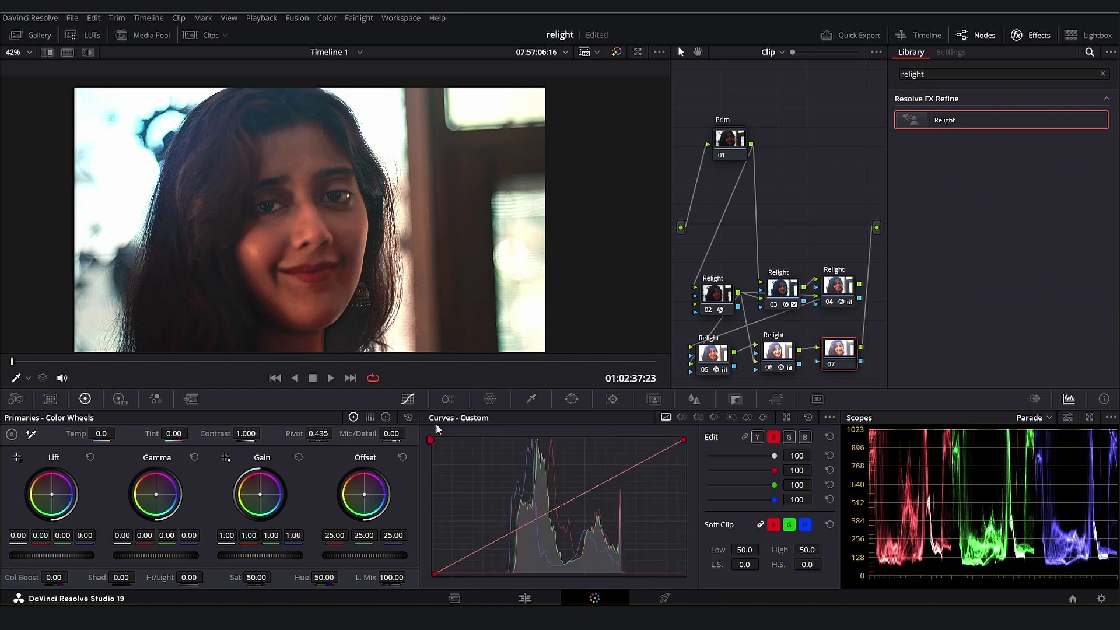
pyautogui.click(606, 487)
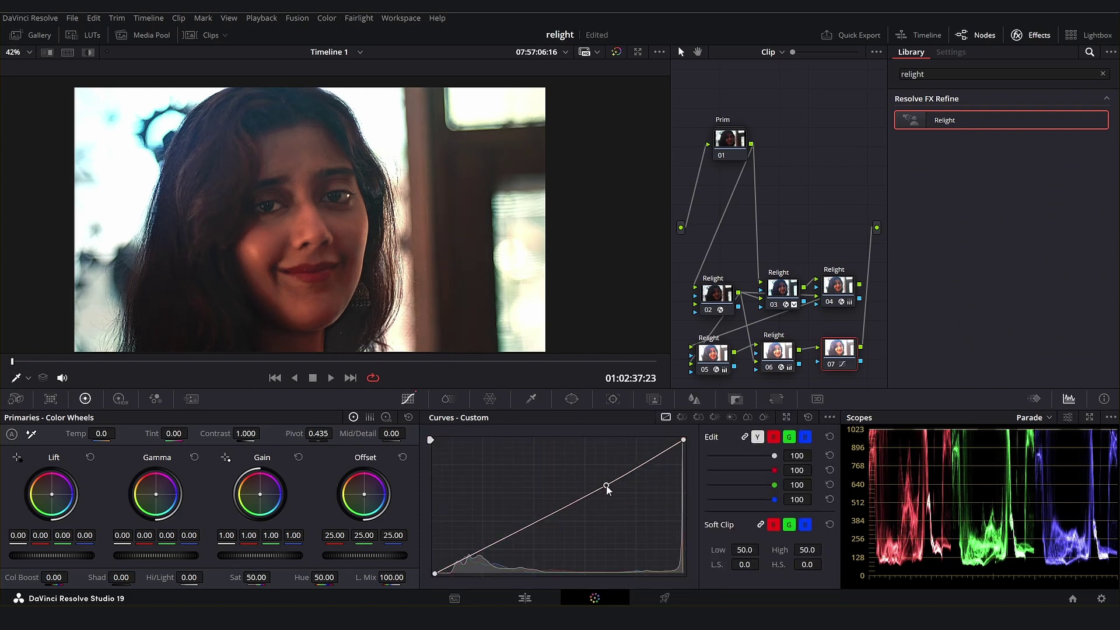
pyautogui.click(500, 542)
pyautogui.moveTo(499, 545); pyautogui.dragTo(497, 540)
pyautogui.moveTo(256, 577); pyautogui.dragTo(242, 576)
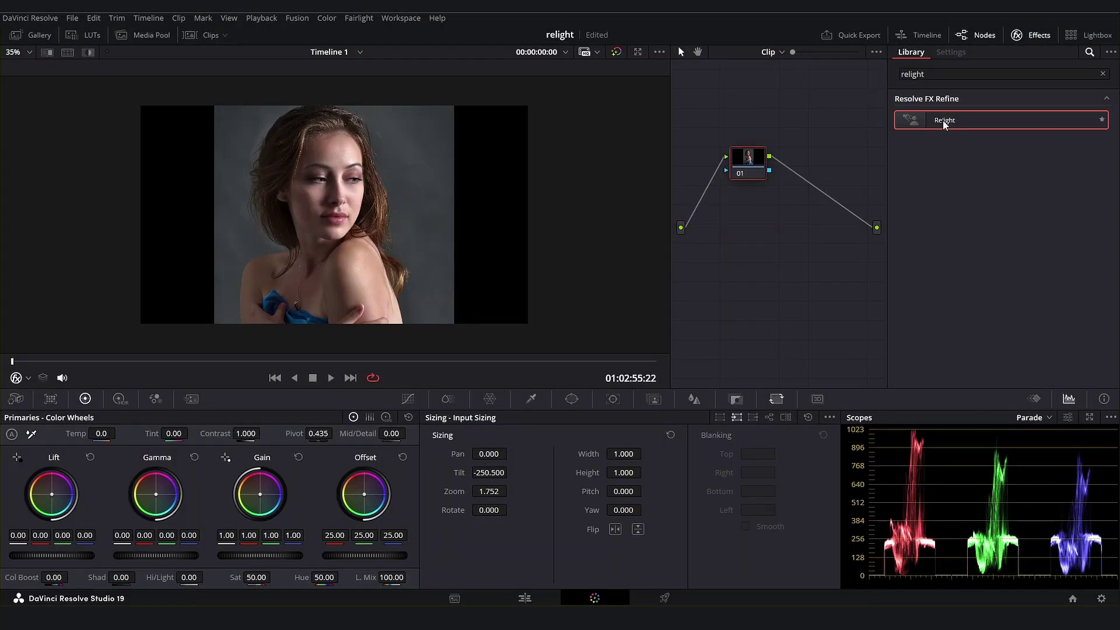
# Add two Relight nodes, 02 and 03, below node 01 on the studio portrait clip and route node 02 to the output
pyautogui.moveTo(943, 120); pyautogui.dragTo(719, 301)
pyautogui.click(910, 52)
pyautogui.moveTo(806, 303); pyautogui.dragTo(874, 229)
# Feed node 01 into nodes 02 and 03, send node 02's output surface map to node 03's second input, and connect node 03 to the output
pyautogui.moveTo(770, 157); pyautogui.dragTo(696, 291)
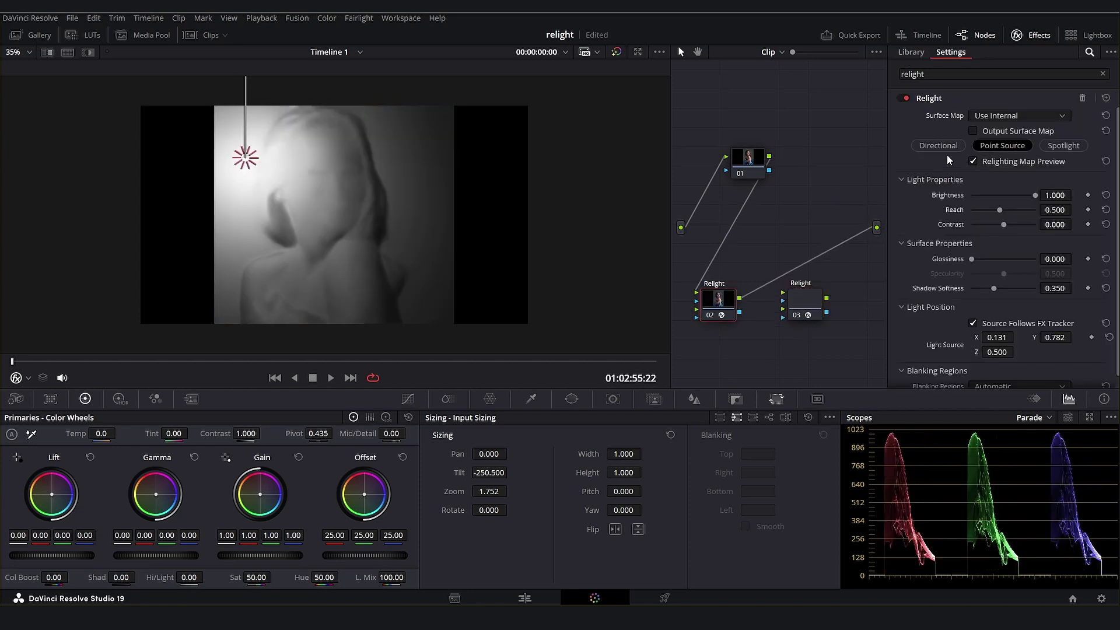
pyautogui.click(972, 132)
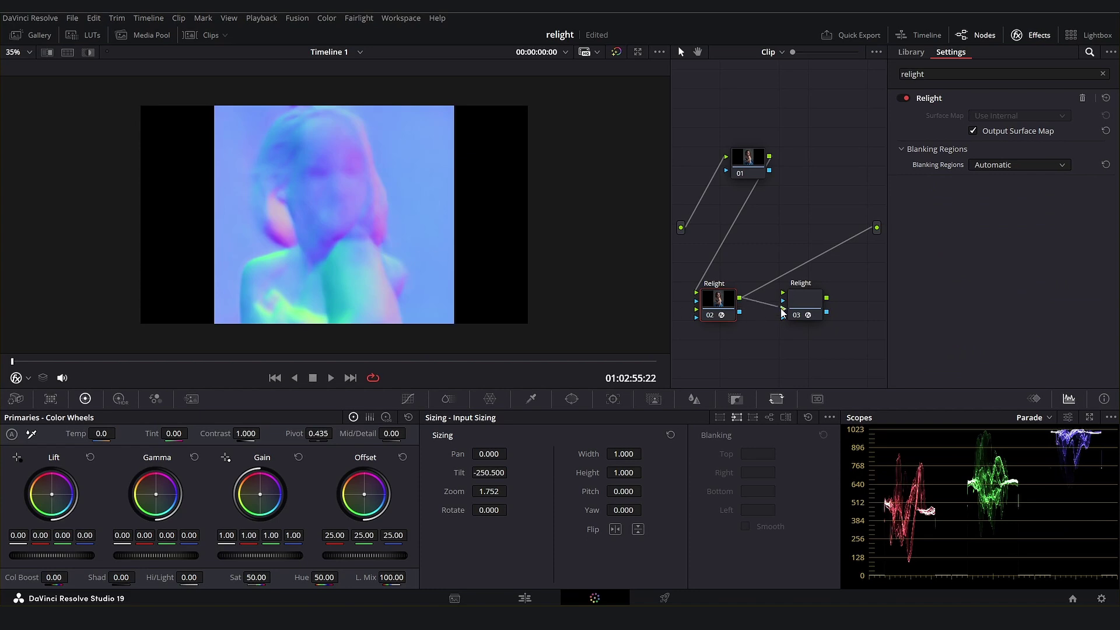
pyautogui.moveTo(868, 254); pyautogui.dragTo(876, 228)
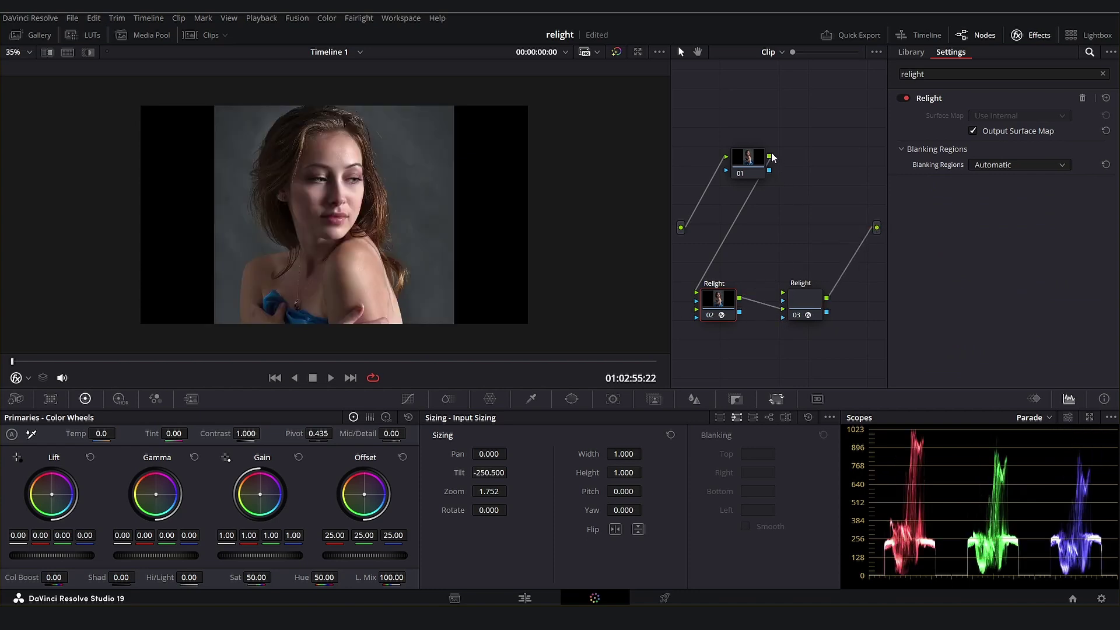
# Set node 03 to Use Input 2 without map preview, its light at about X 0.087, Y 0.771, Highlights 100 and Shadows 74.50
pyautogui.click(802, 305)
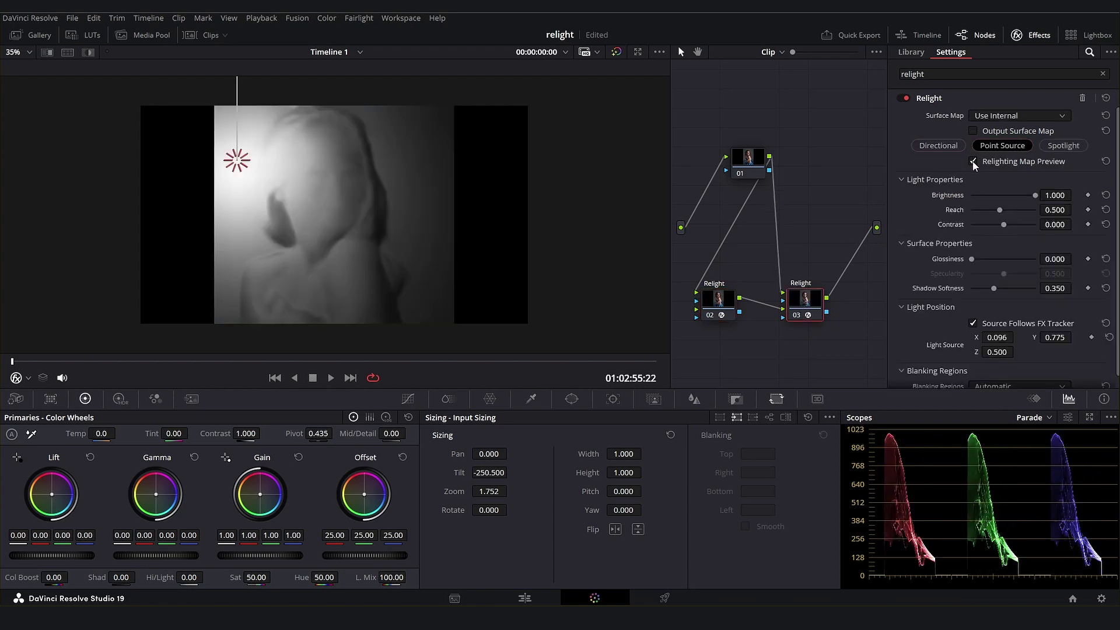
pyautogui.click(988, 147)
pyautogui.moveTo(226, 181); pyautogui.dragTo(223, 184)
pyautogui.moveTo(206, 577); pyautogui.dragTo(139, 576)
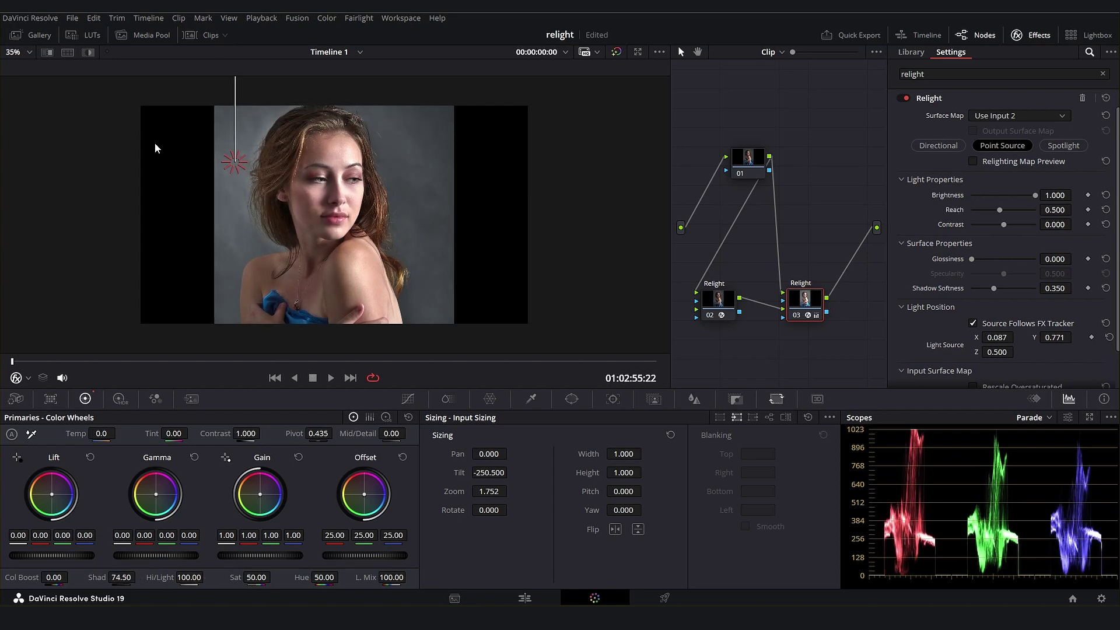
pyautogui.moveTo(248, 115)
pyautogui.mouseDown()
pyautogui.moveTo(233, 134)
pyautogui.moveTo(244, 196)
pyautogui.moveTo(377, 234)
pyautogui.moveTo(240, 218)
pyautogui.moveTo(247, 119)
pyautogui.mouseUp()
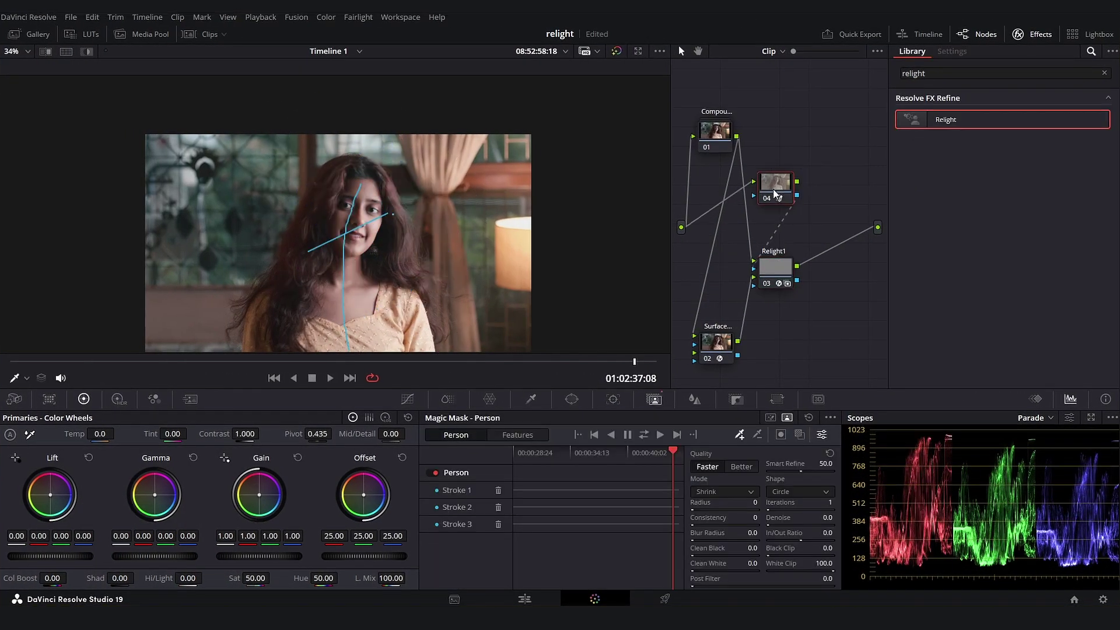
# Toggle the Magic Mask overlay on node 04 and shift the Relight1 node away from the nodes feeding it
pyautogui.click(799, 435)
pyautogui.moveTo(768, 269); pyautogui.dragTo(799, 271)
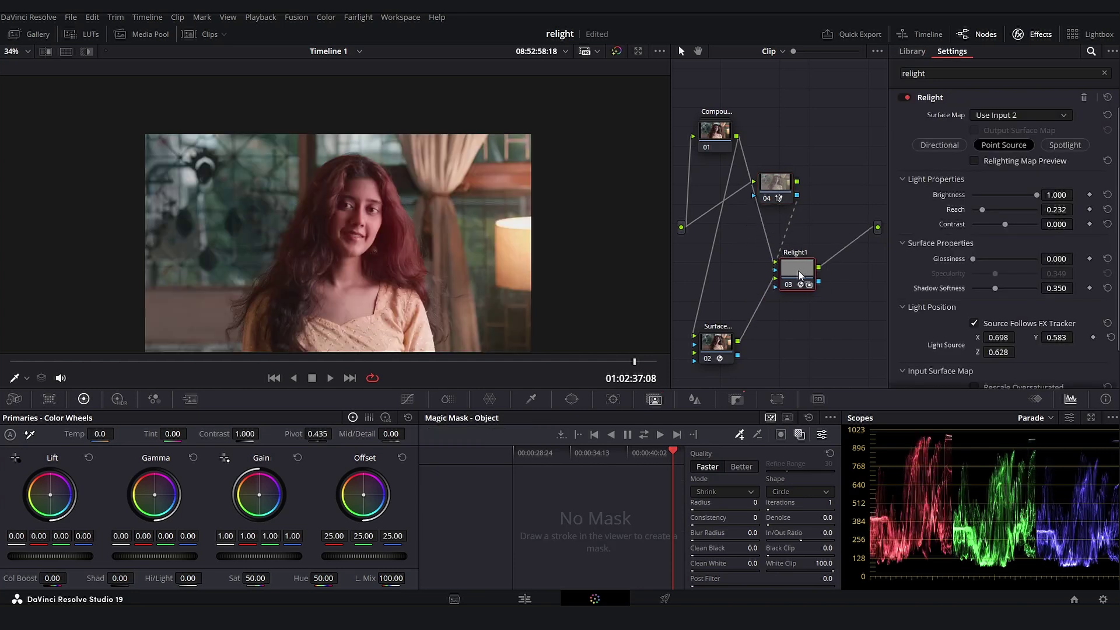
# Show the light's effect controls in the viewer and lower the Relight1 light's Z to about 0.315
pyautogui.click(17, 379)
pyautogui.click(66, 467)
pyautogui.moveTo(414, 157); pyautogui.dragTo(417, 191)
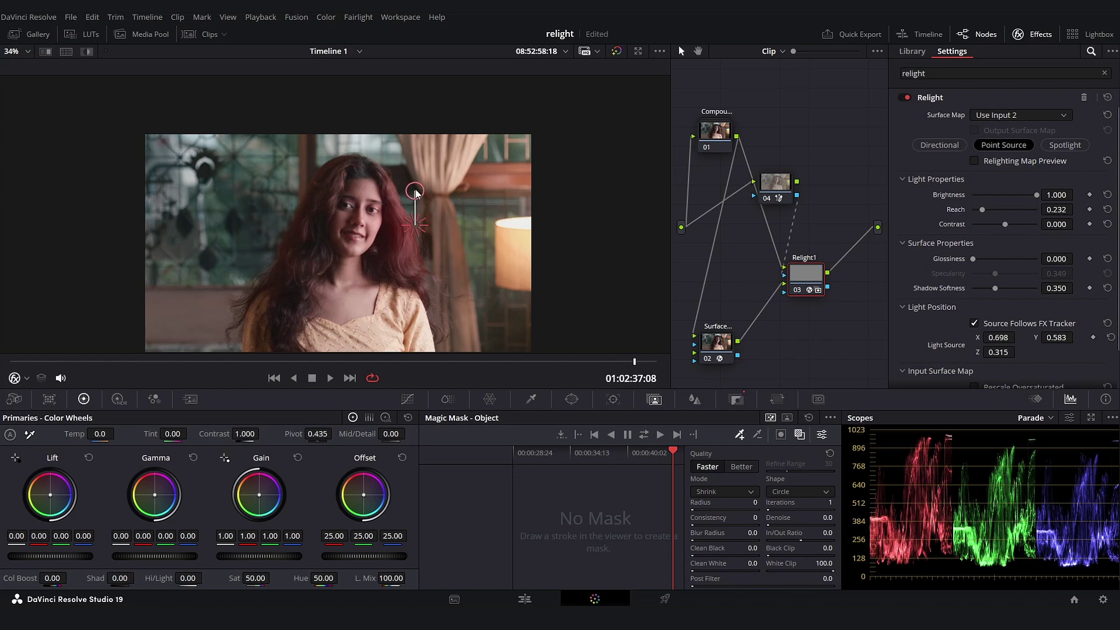
# Open the Render Cache mode choices for playback
pyautogui.click(423, 47)
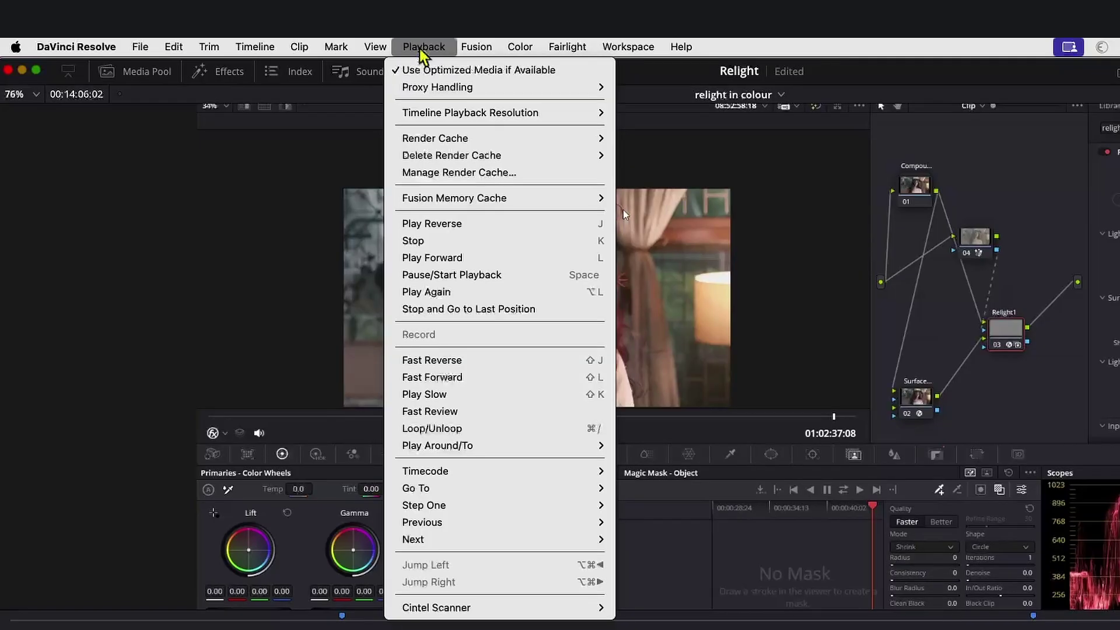
pyautogui.moveTo(454, 140)
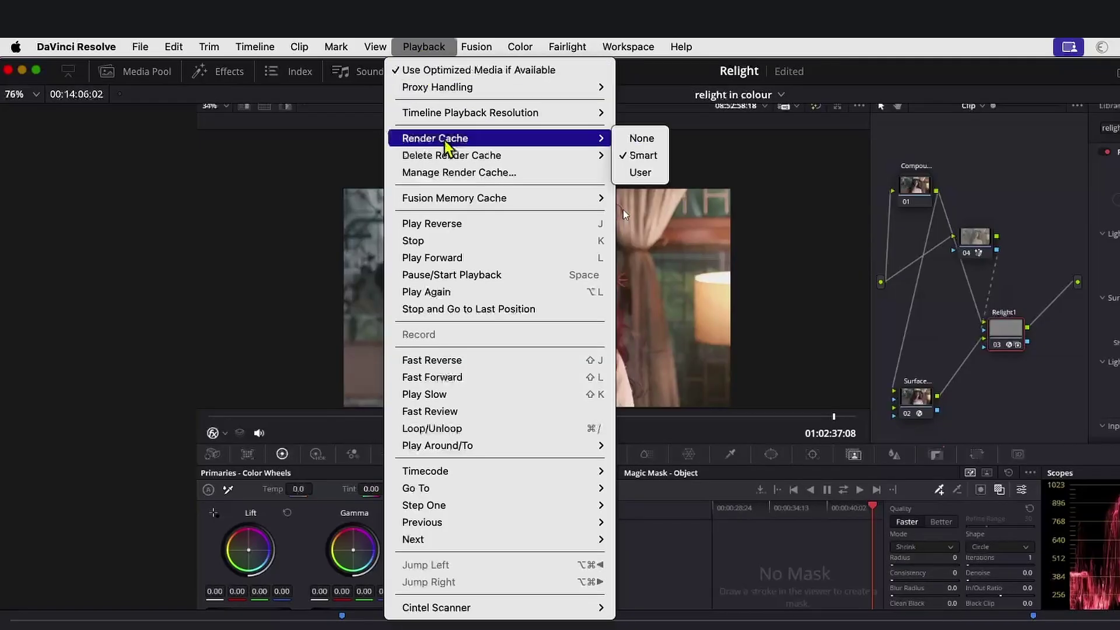